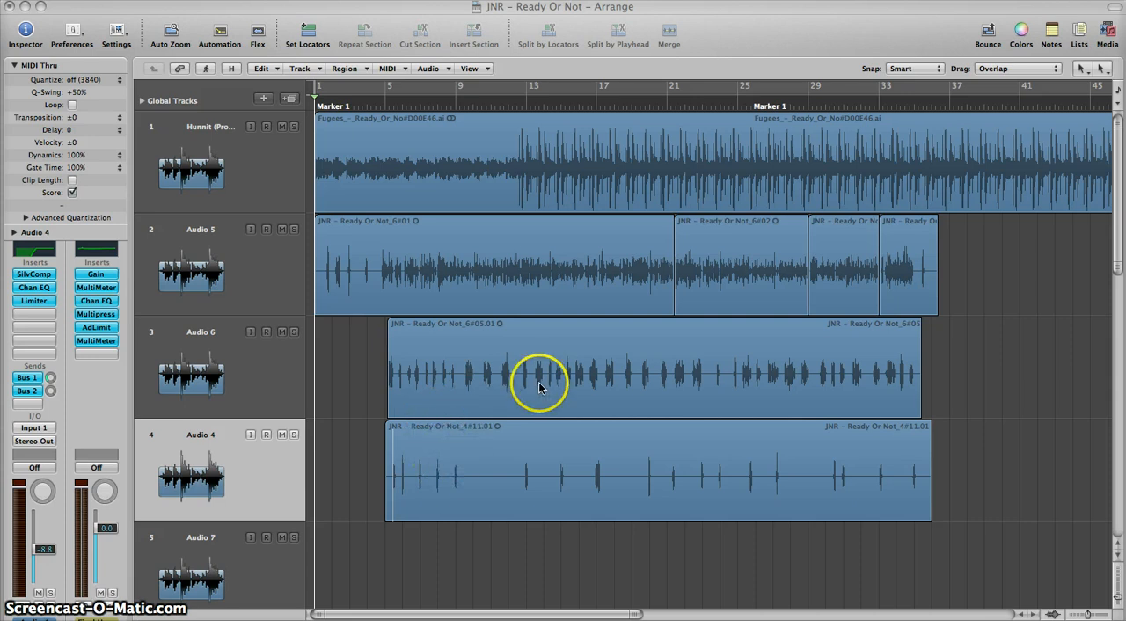
# Step: Make the Scissors Tool the active editing tool in the Arrange area
pyautogui.click(551, 555)
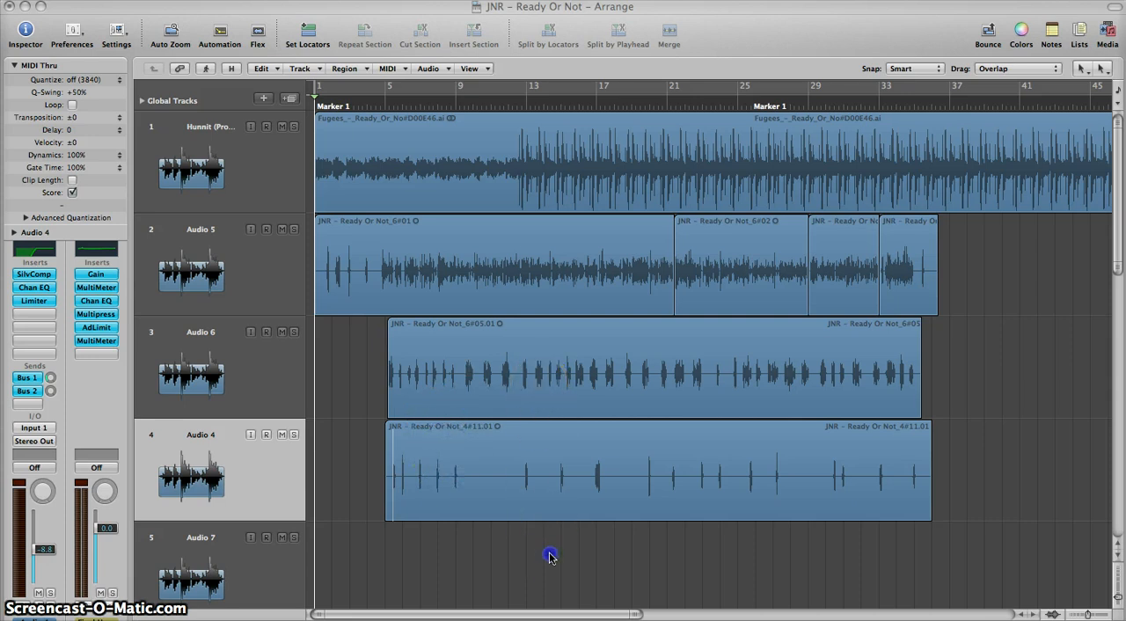
pyautogui.hotkey('ctrl', 'Right')
pyautogui.hotkey('ctrl', 'Right')
pyautogui.hotkey('ctrl', 'Right')
pyautogui.hotkey('ctrl', 'Right')
pyautogui.hotkey('ctrl', 'Right')
pyautogui.hotkey('ctrl', 'Right')
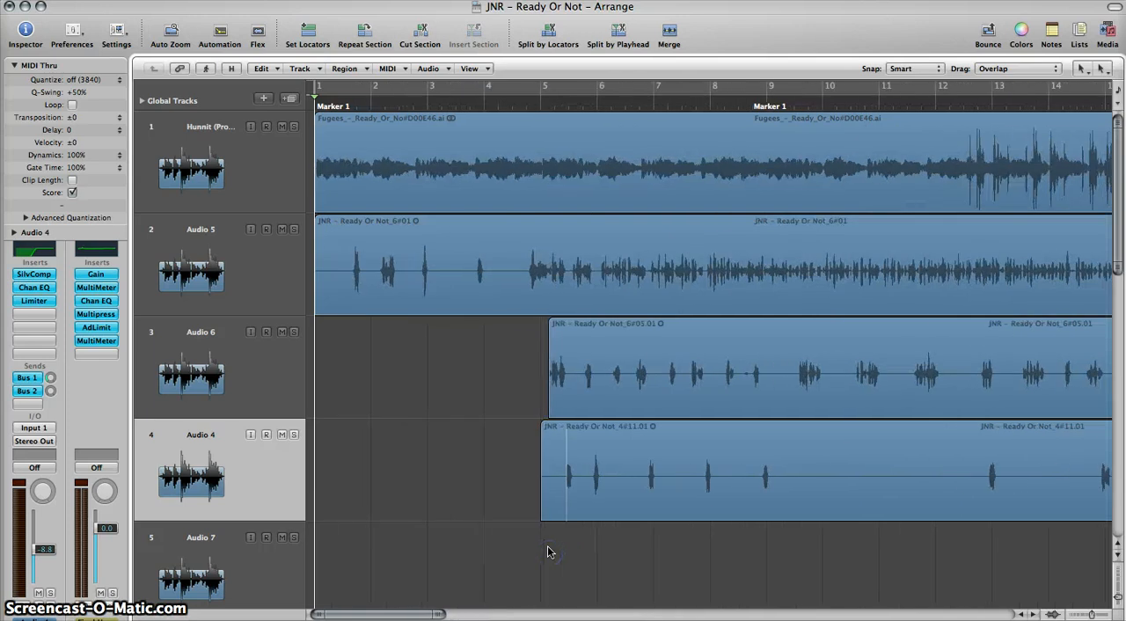
pyautogui.click(1084, 69)
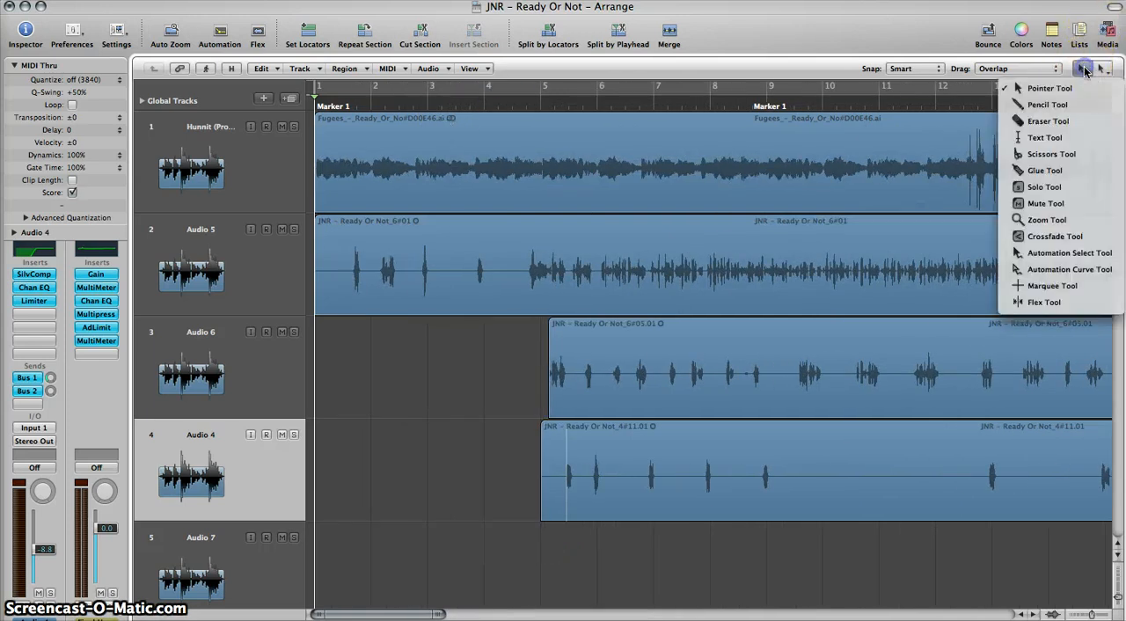
pyautogui.click(1046, 154)
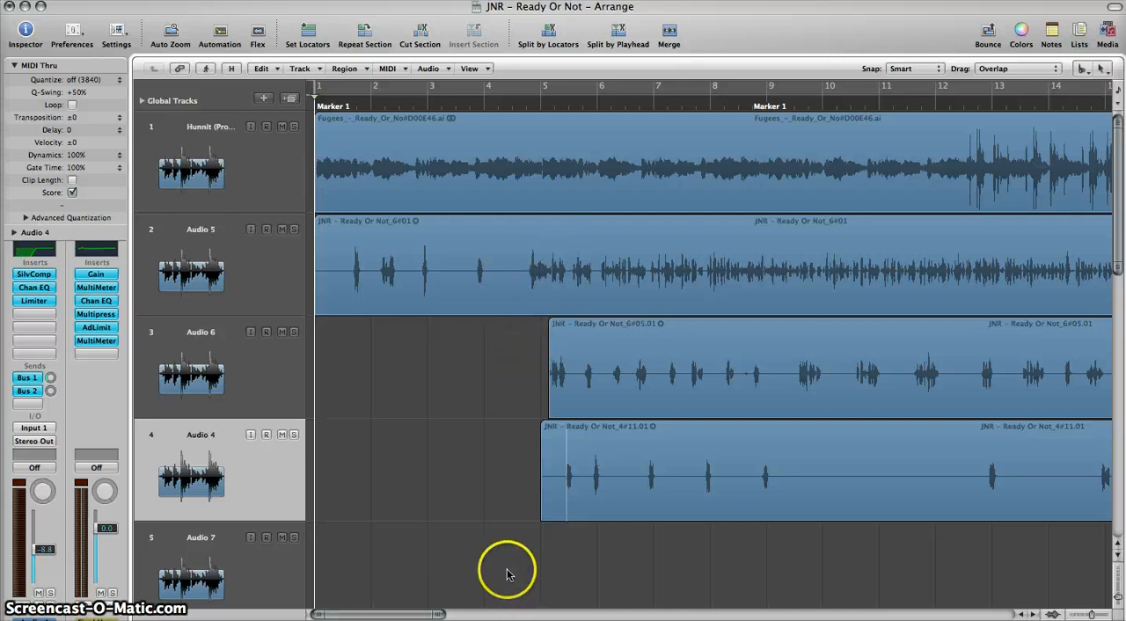
# Step: Select the Hunnit beat track and open its BPM Counter insert
pyautogui.hotkey('ctrl', 'Left')
pyautogui.hotkey('ctrl', 'Left')
pyautogui.hotkey('ctrl', 'Left')
pyautogui.hotkey('ctrl', 'Left')
pyautogui.hotkey('ctrl', 'Left')
pyautogui.hotkey('ctrl', 'Left')
pyautogui.hotkey('ctrl', 'Right')
pyautogui.hotkey('ctrl', 'Right')
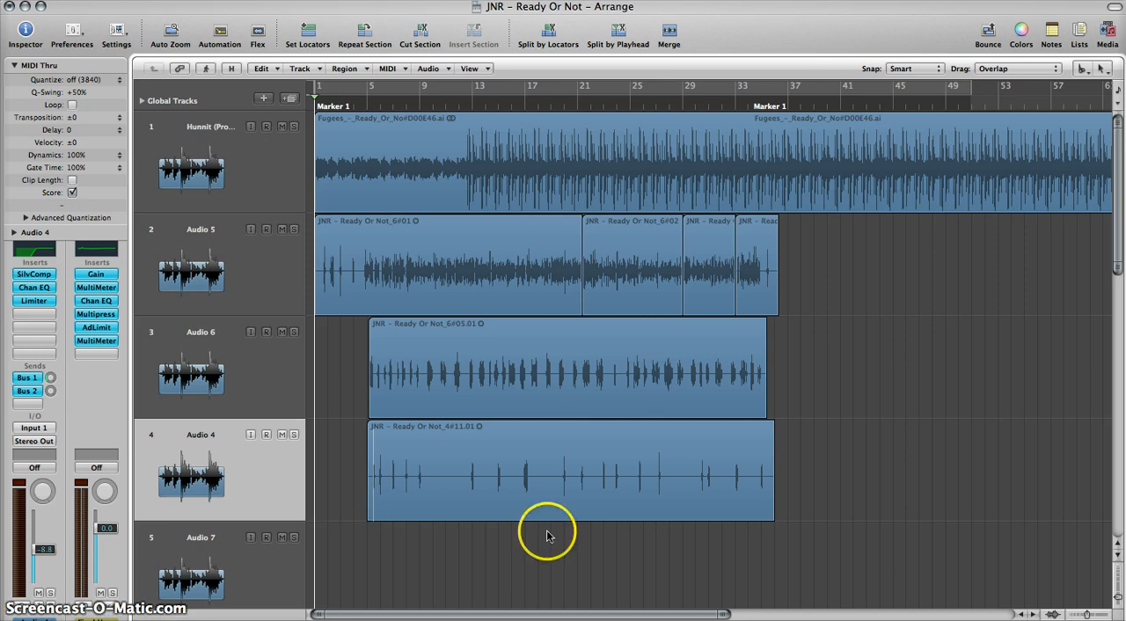
pyautogui.click(211, 200)
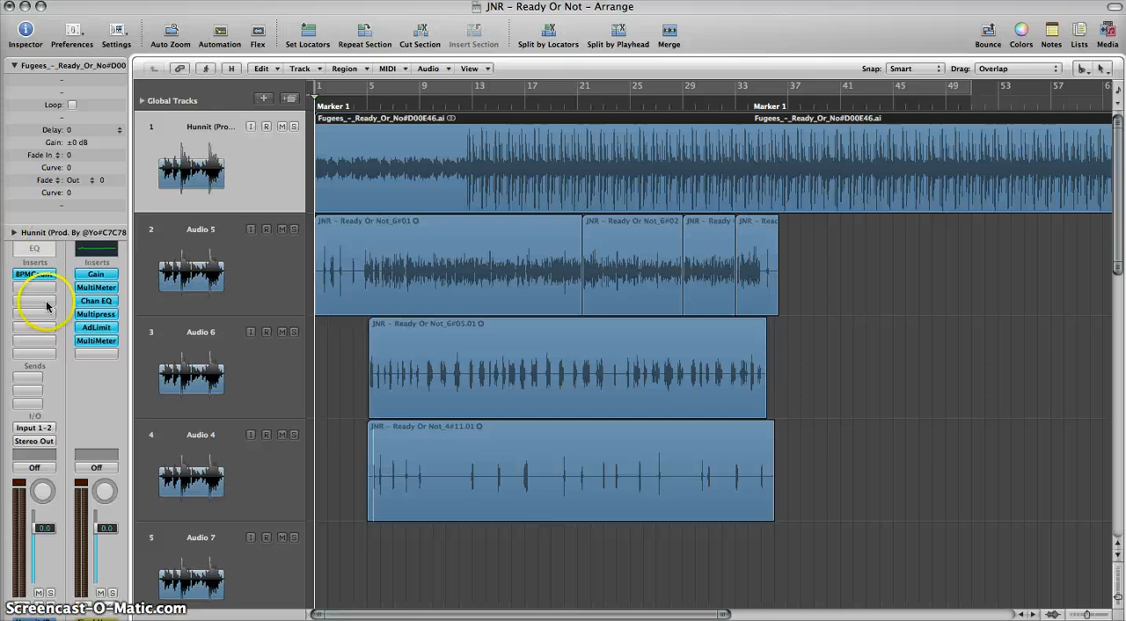
pyautogui.click(17, 278)
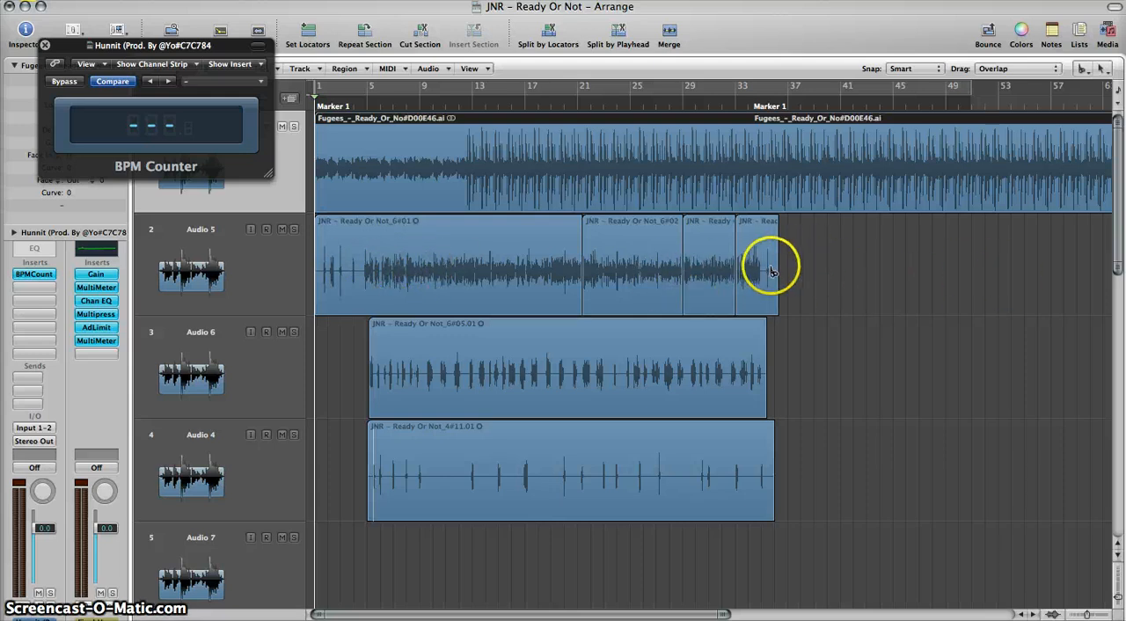
# Step: Examine how far the beat region and the vocal regions extend along the timeline
pyautogui.hscroll(6, 851, 278)
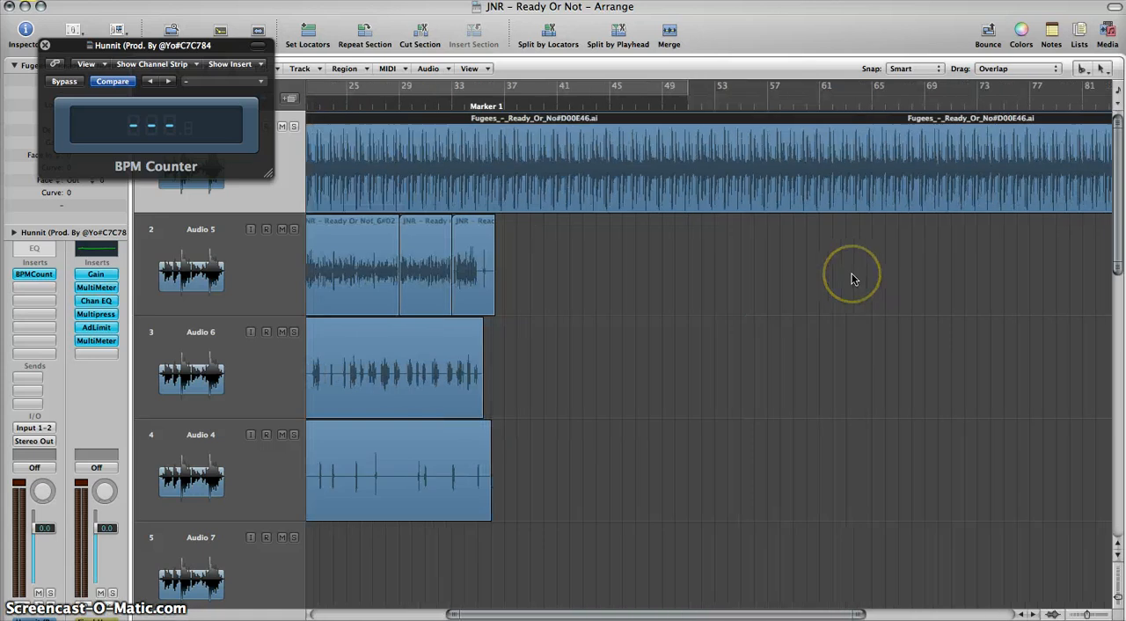
pyautogui.hscroll(3, 737, 283)
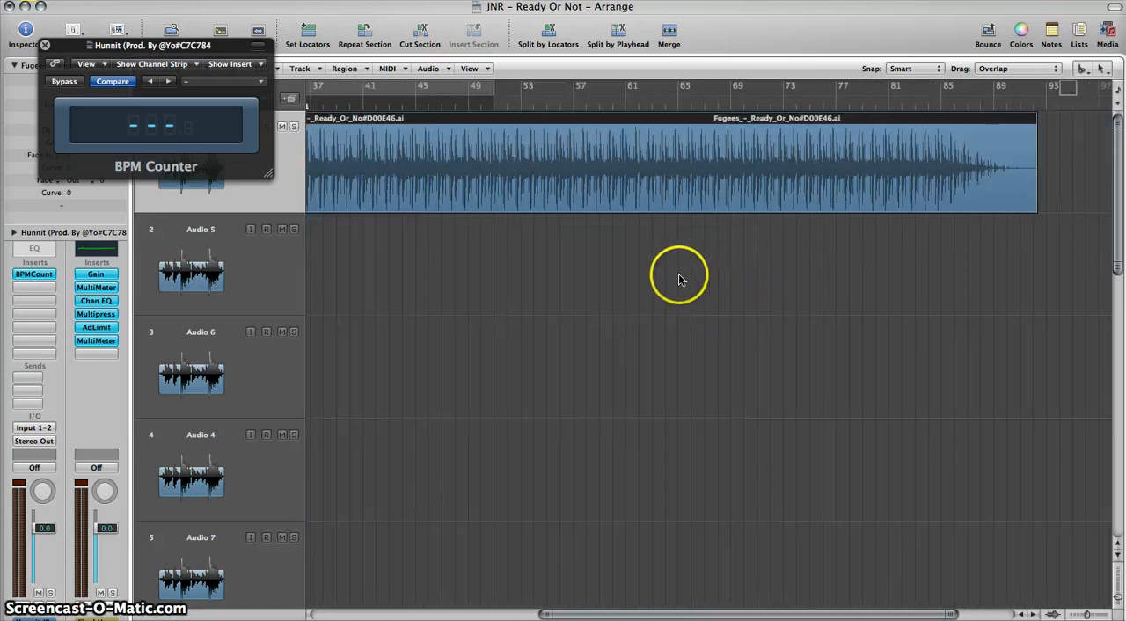
pyautogui.hscroll(-7, 689, 279)
pyautogui.hscroll(-2, 689, 279)
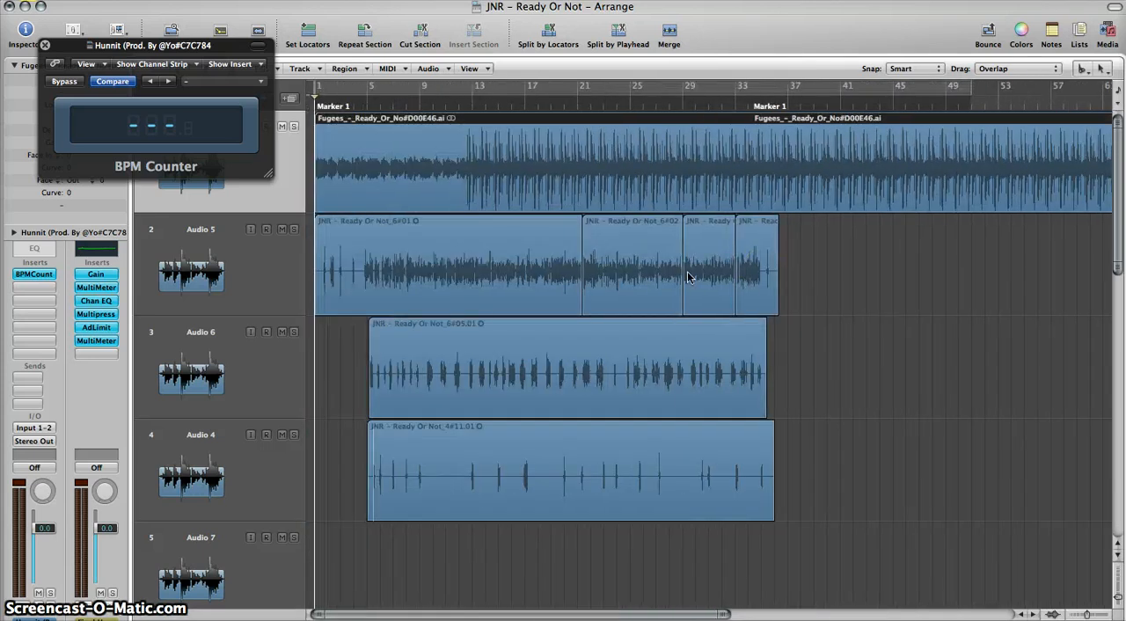
pyautogui.click(743, 278)
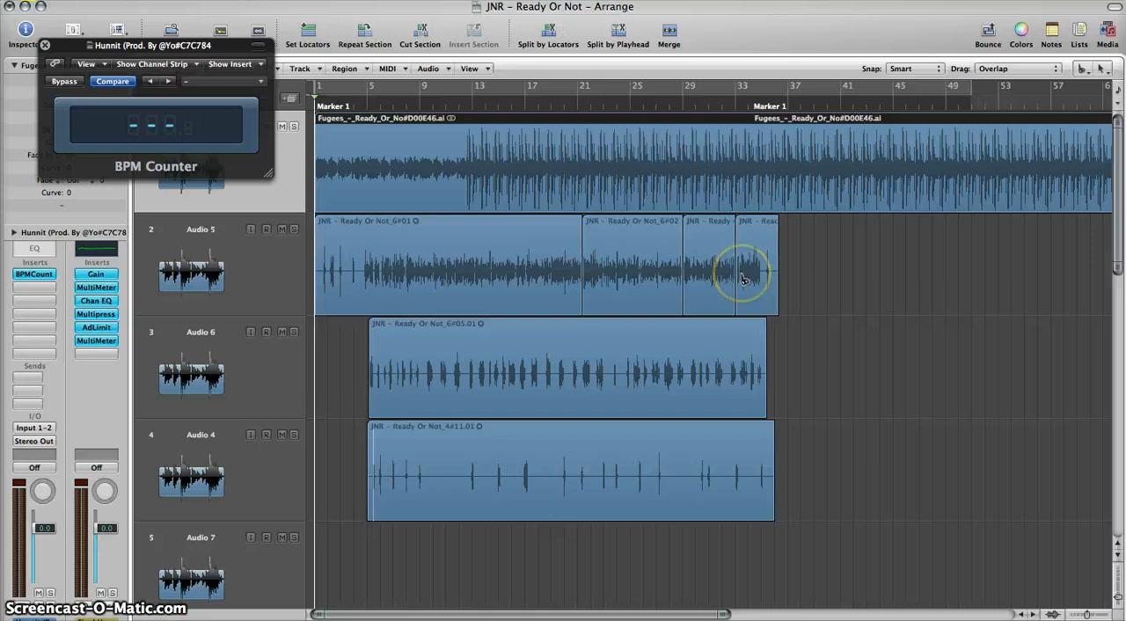
pyautogui.hscroll(4, 791, 269)
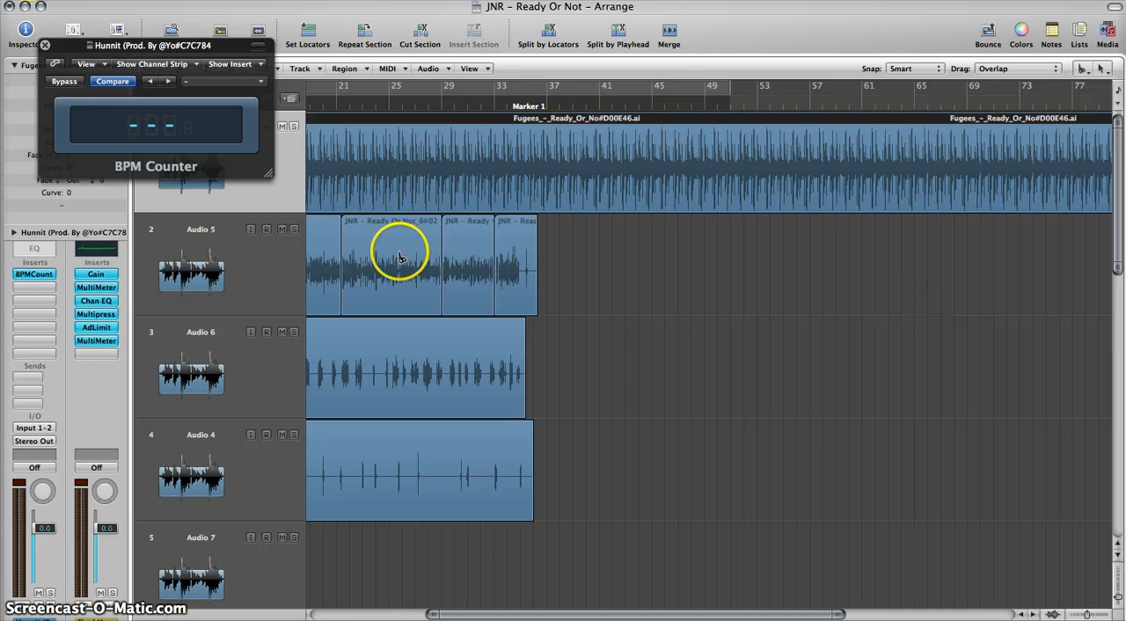
pyautogui.hscroll(-4, 437, 347)
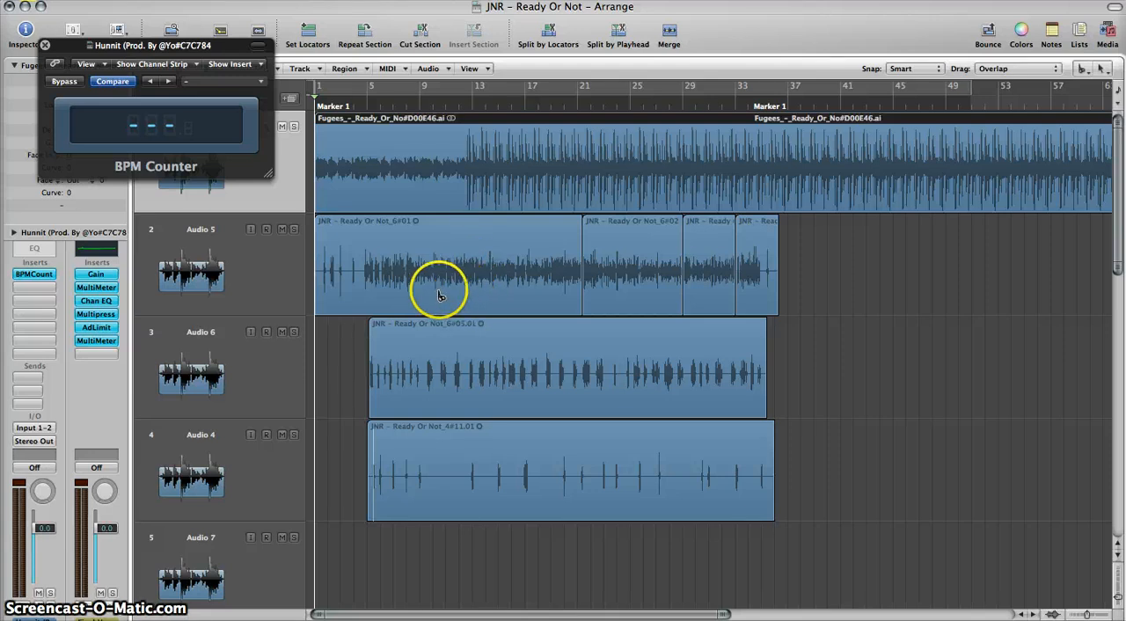
# Step: Select the Audio 5 vocal track and open its Silver Compressor and Channel EQ inserts
pyautogui.click(222, 262)
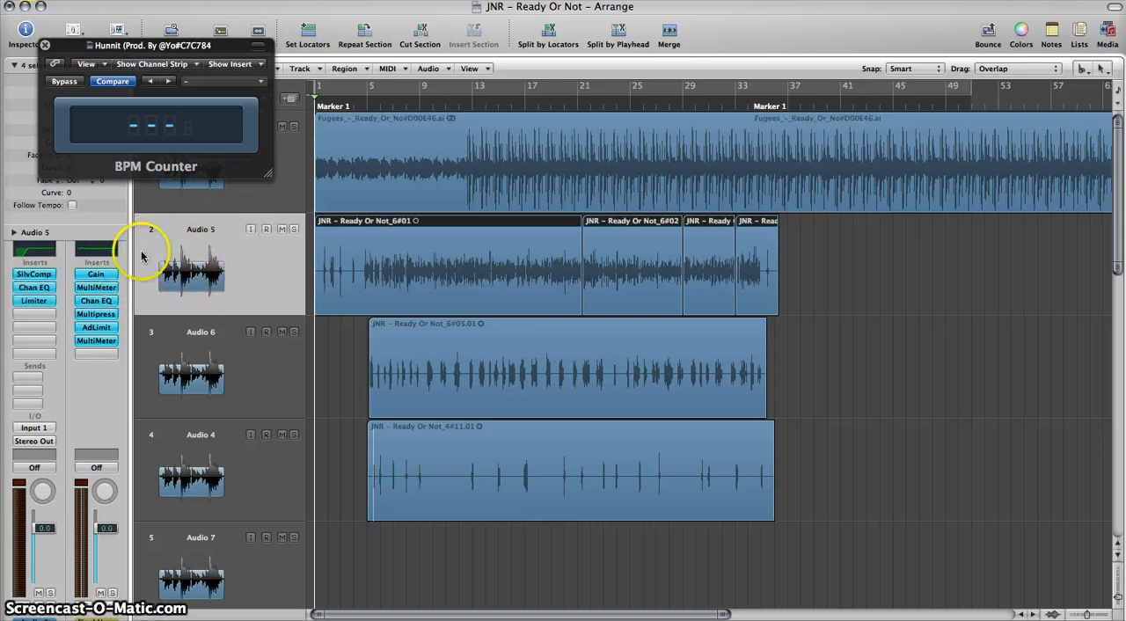
pyautogui.click(32, 276)
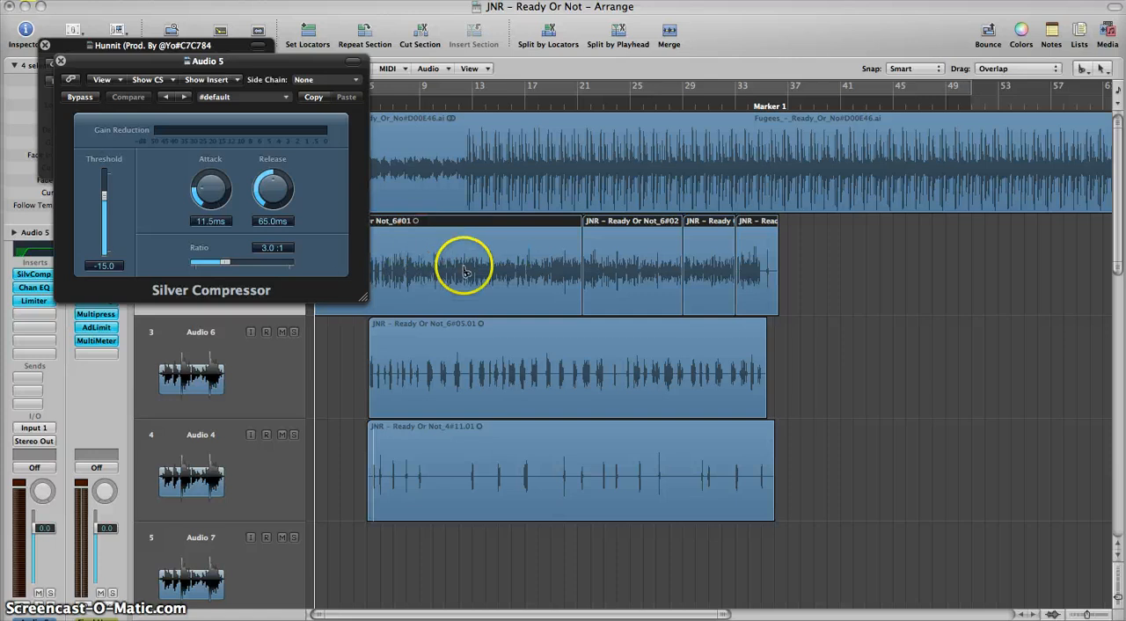
pyautogui.click(34, 287)
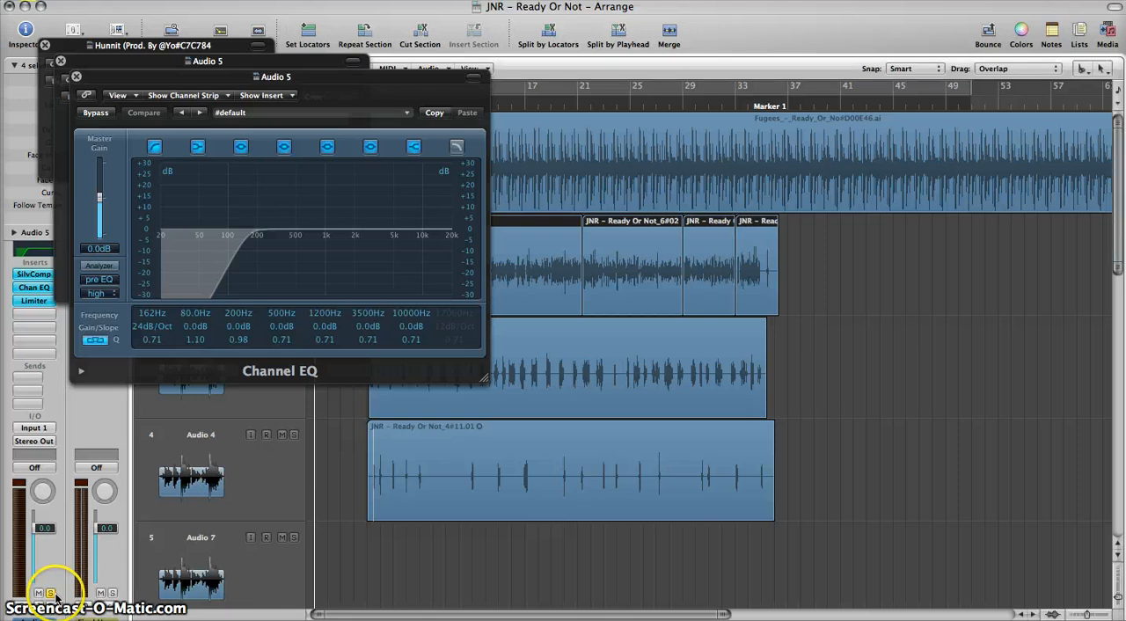
# Step: Turn on the Channel EQ analyzer while playing the soloed Audio 5 track and sweep the low-cut filter from 28.5 Hz to 360 Hz
pyautogui.press('space')
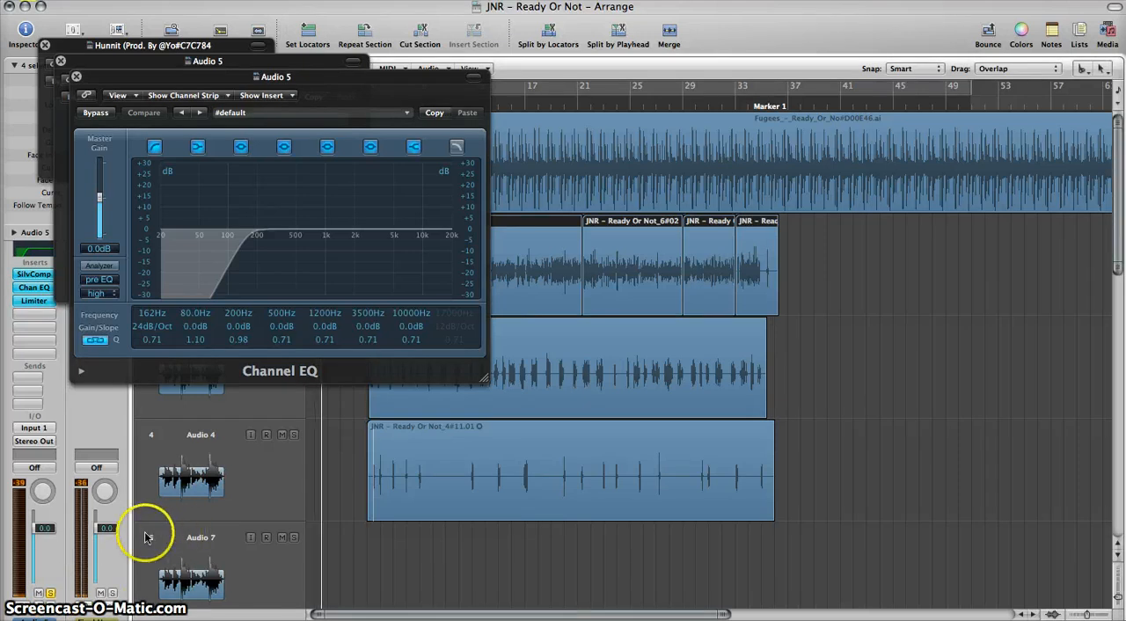
pyautogui.click(100, 266)
pyautogui.moveTo(180, 253); pyautogui.dragTo(161, 237)
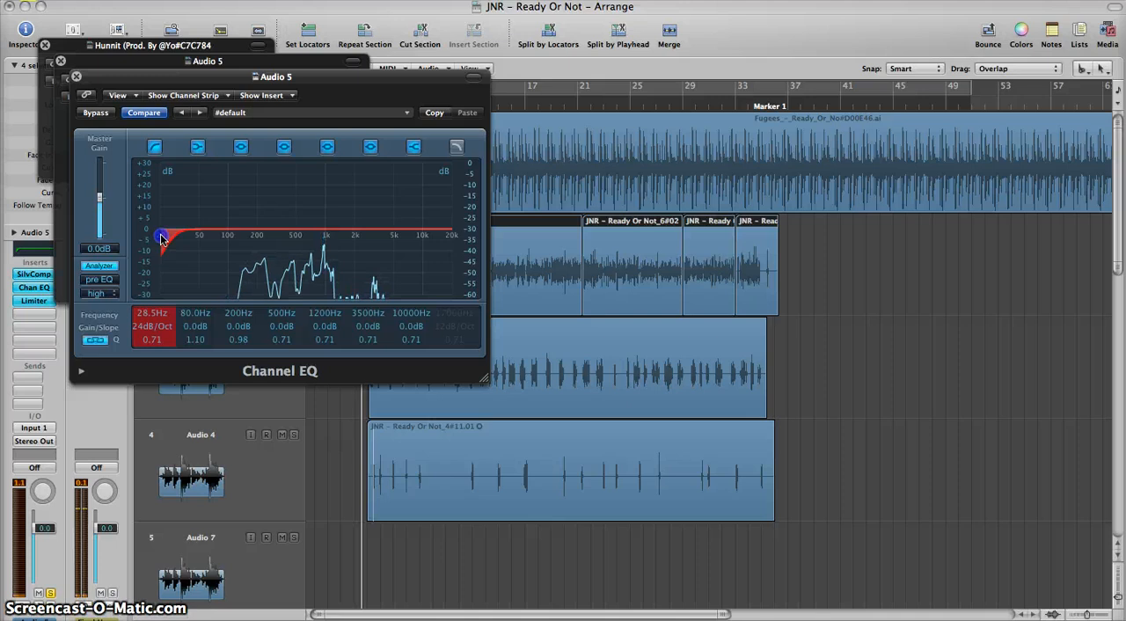
pyautogui.moveTo(161, 237); pyautogui.dragTo(253, 276)
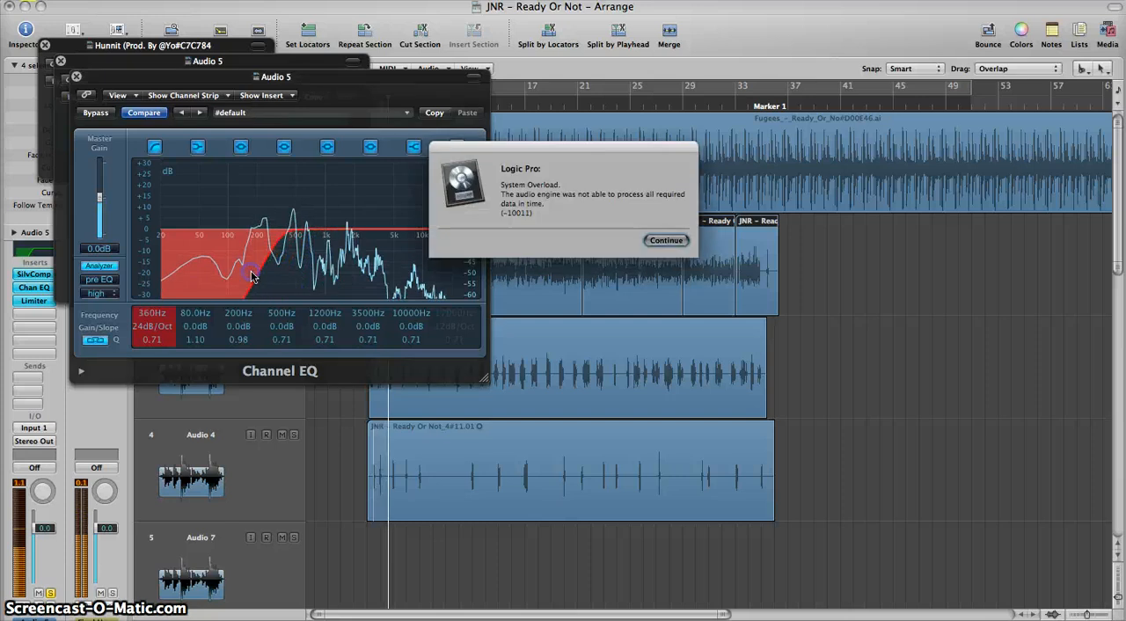
pyautogui.press('Return')
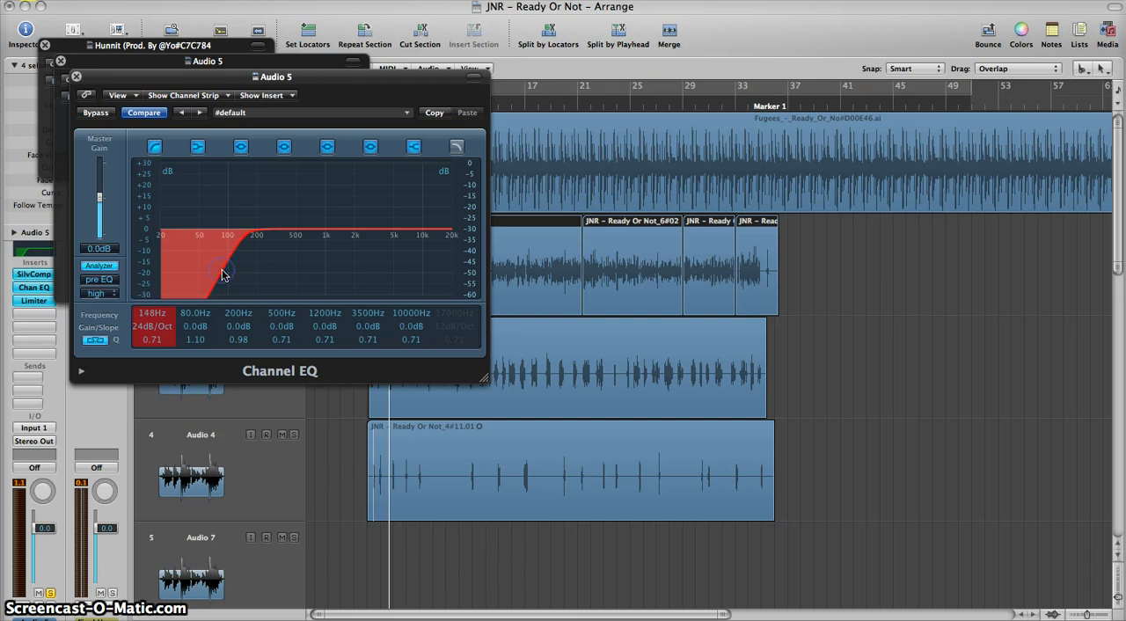
# Step: Set the low-cut filter of the Audio 5 Channel EQ to 156 Hz during playback and stop the playback
pyautogui.press('space')
pyautogui.moveTo(222, 274); pyautogui.dragTo(225, 274)
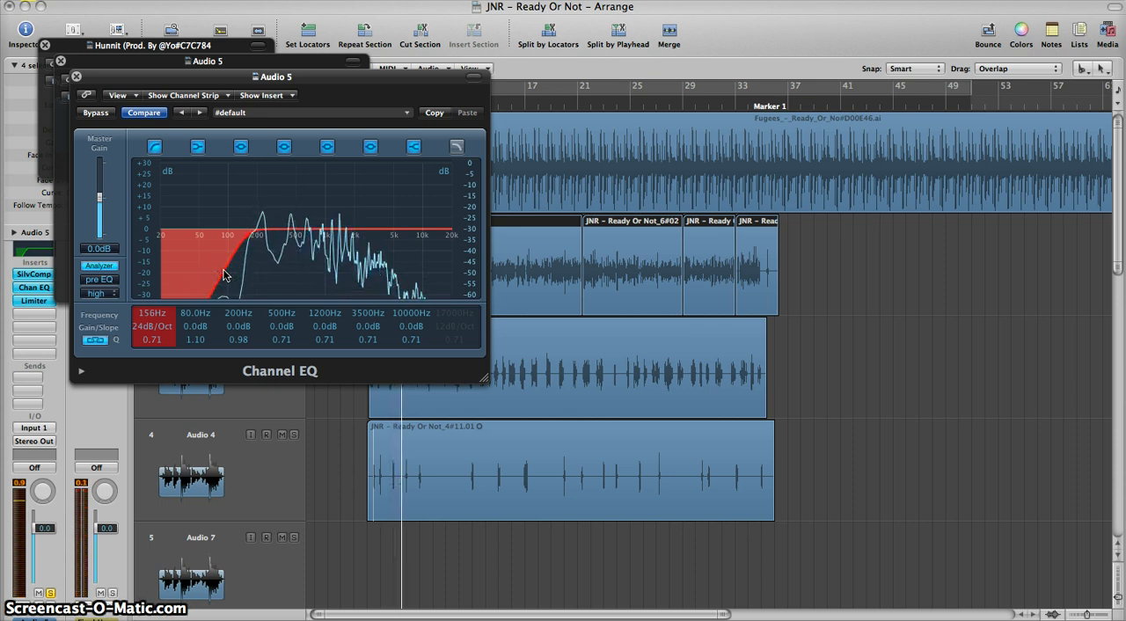
pyautogui.press('space')
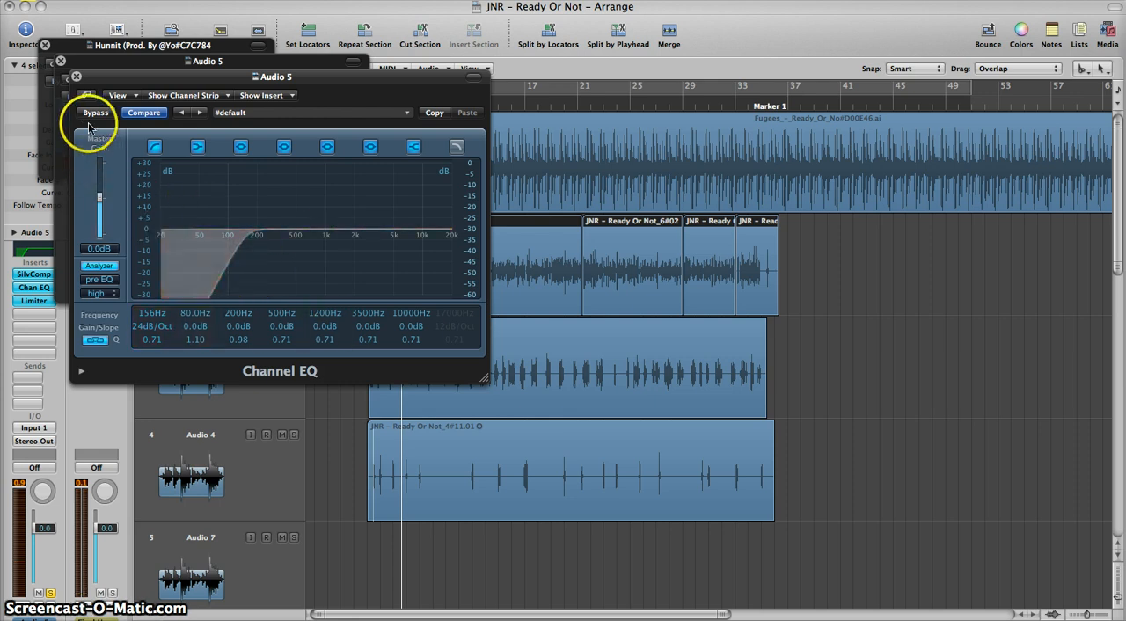
# Step: View the Limiter insert of the Audio 5 track and close all open plug-in windows
pyautogui.click(29, 301)
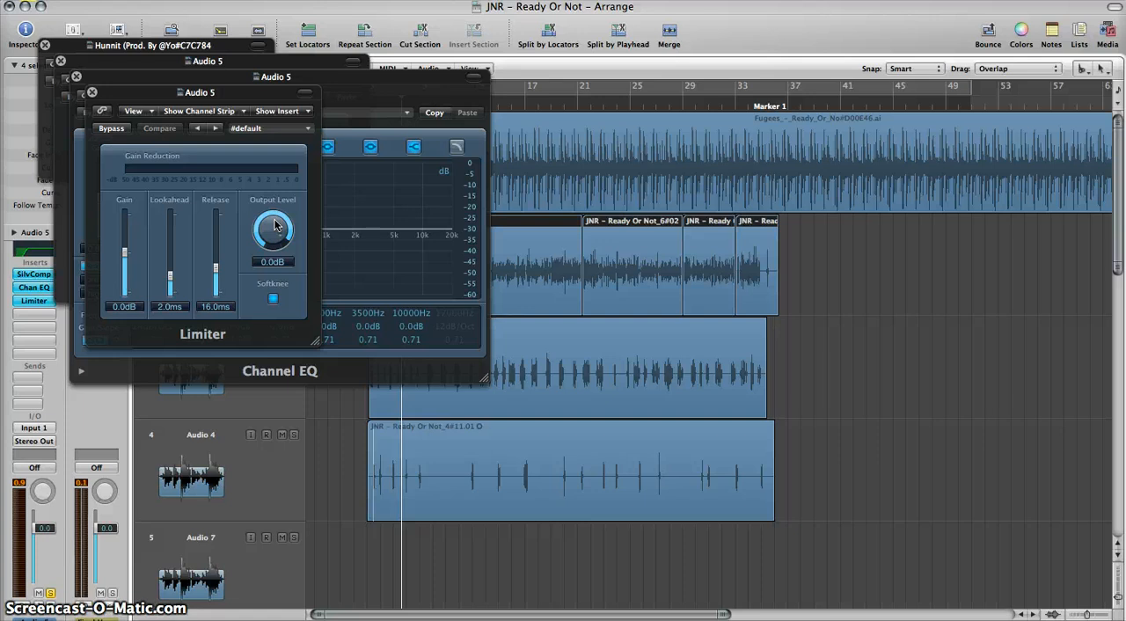
pyautogui.click(92, 92)
pyautogui.click(76, 78)
pyautogui.click(60, 60)
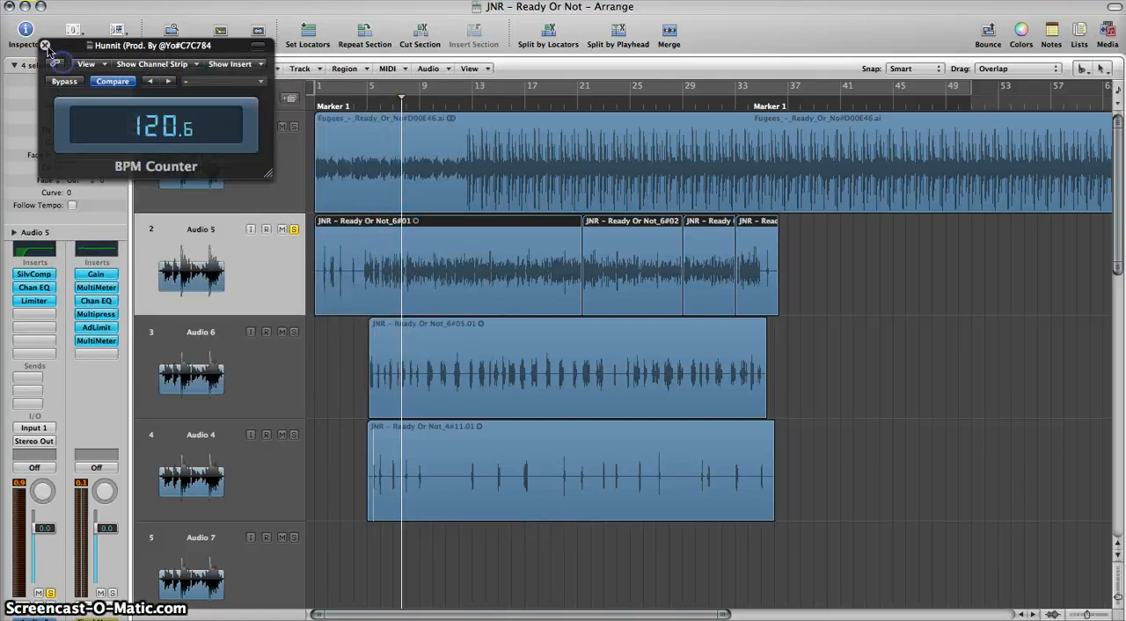
pyautogui.click(45, 45)
# Step: Select the Audio 6 track and turn off solo on the Audio 5 track
pyautogui.click(183, 362)
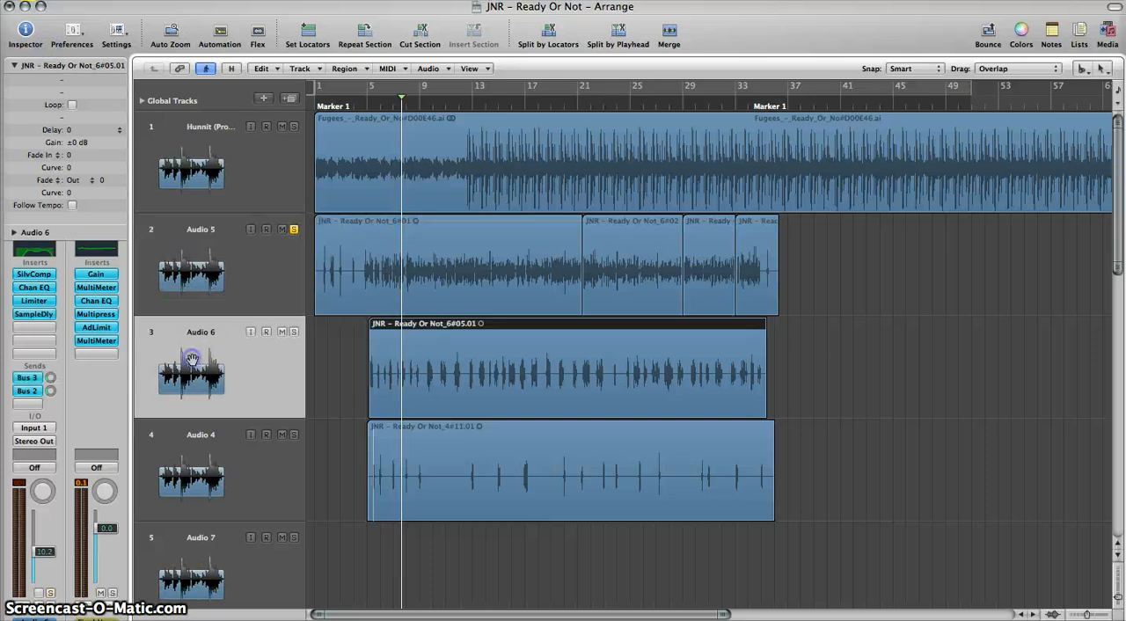
pyautogui.click(294, 230)
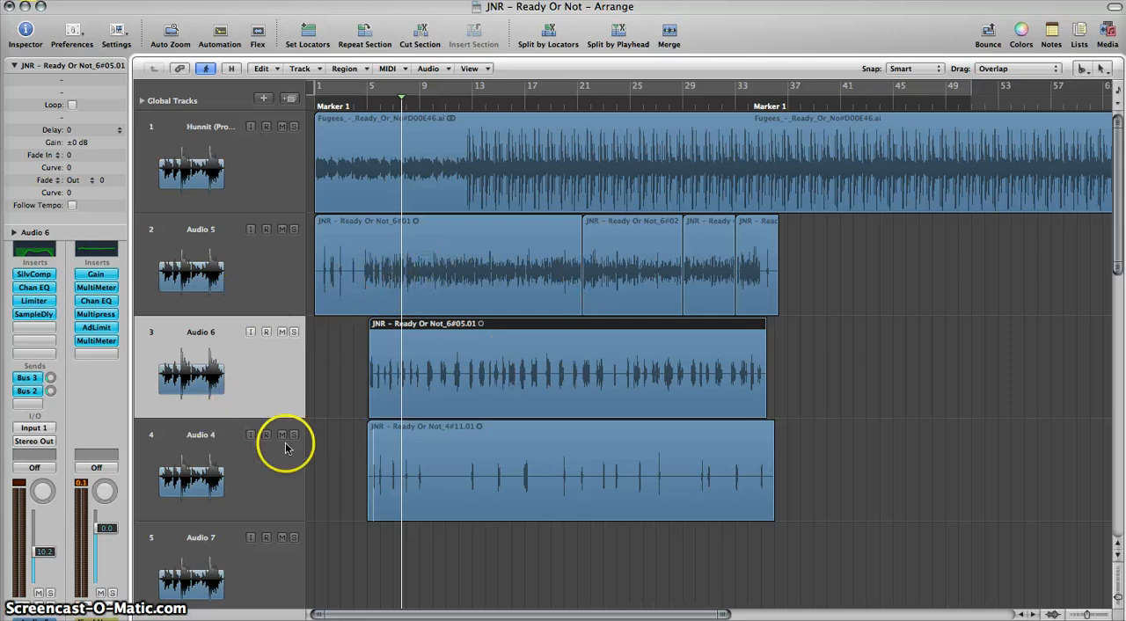
# Step: Rename the Audio 6 track as Stabs and the Audio 5 track as Main
pyautogui.click(223, 347)
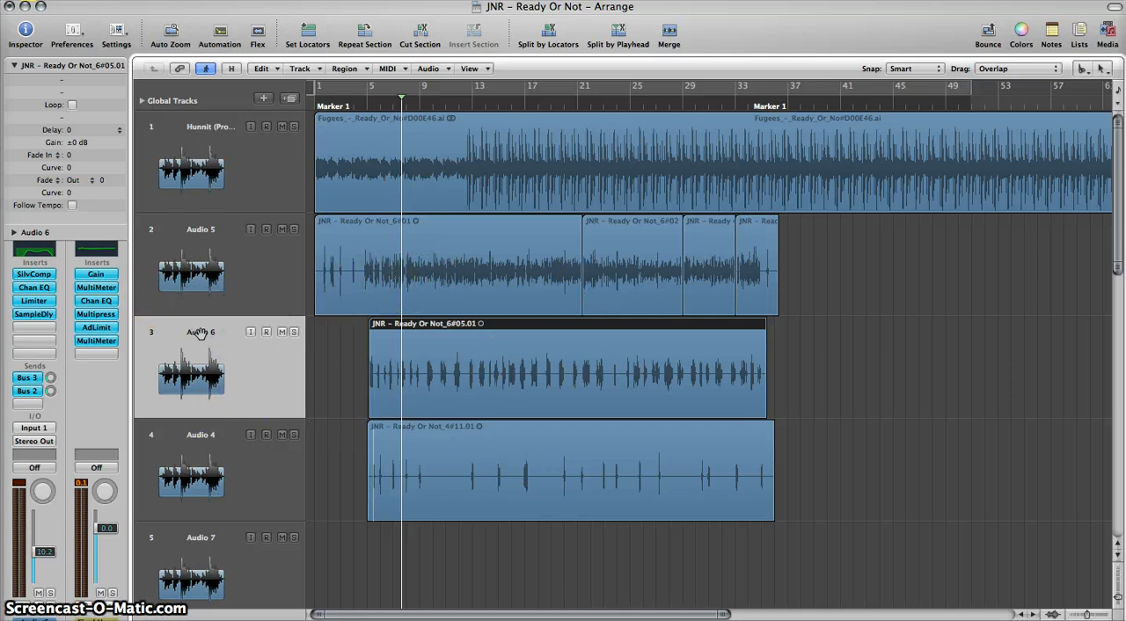
pyautogui.doubleClick(201, 333)
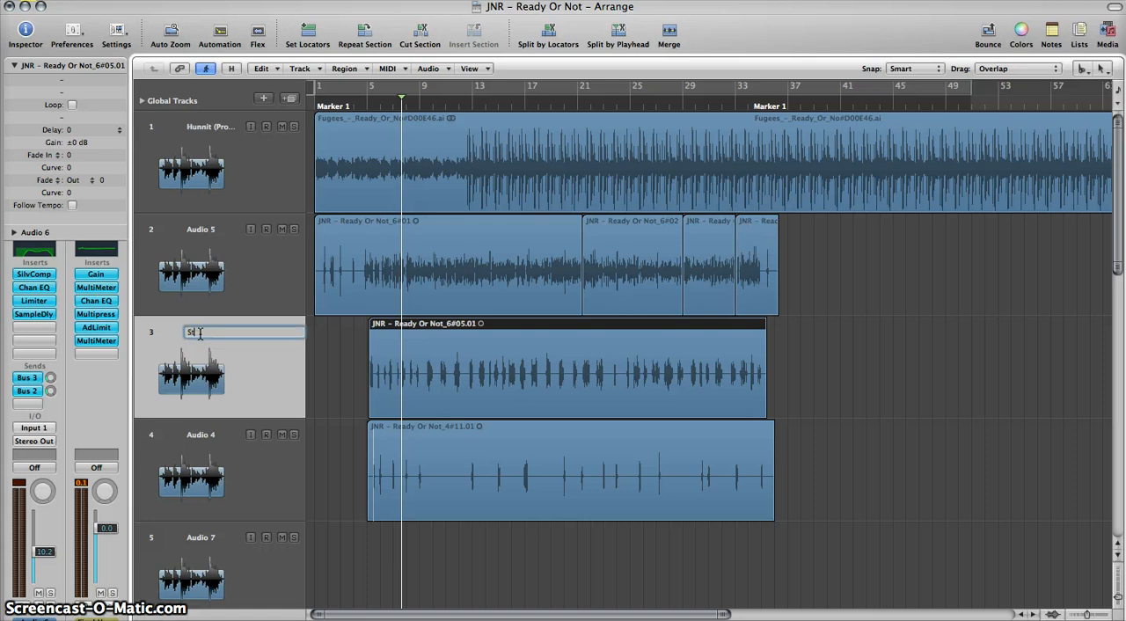
pyautogui.press('Return')
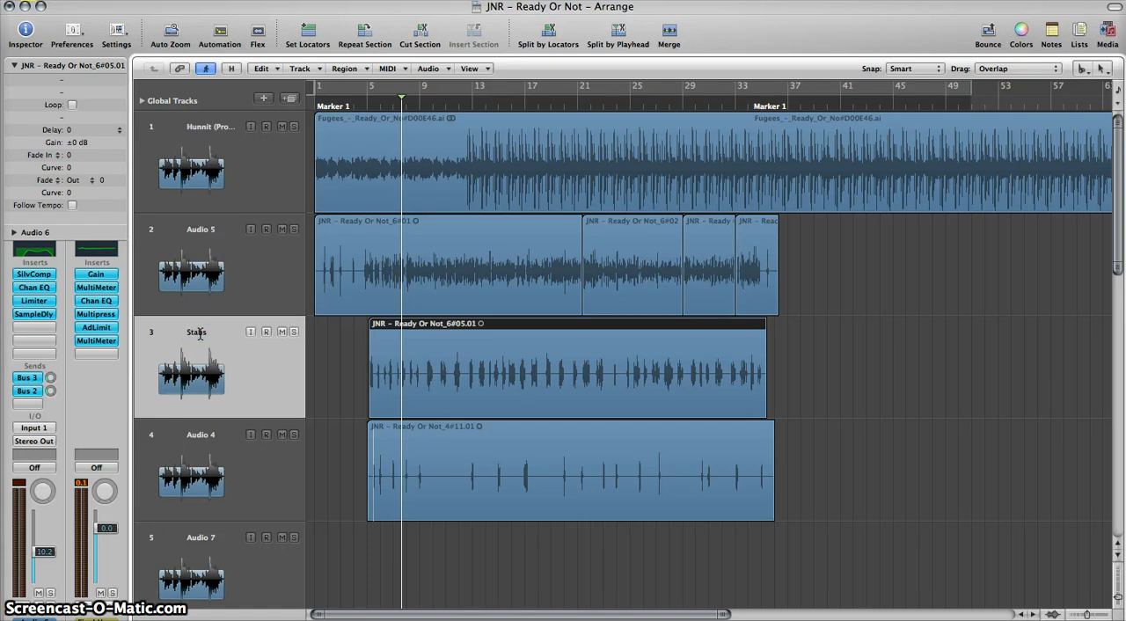
pyautogui.doubleClick(196, 230)
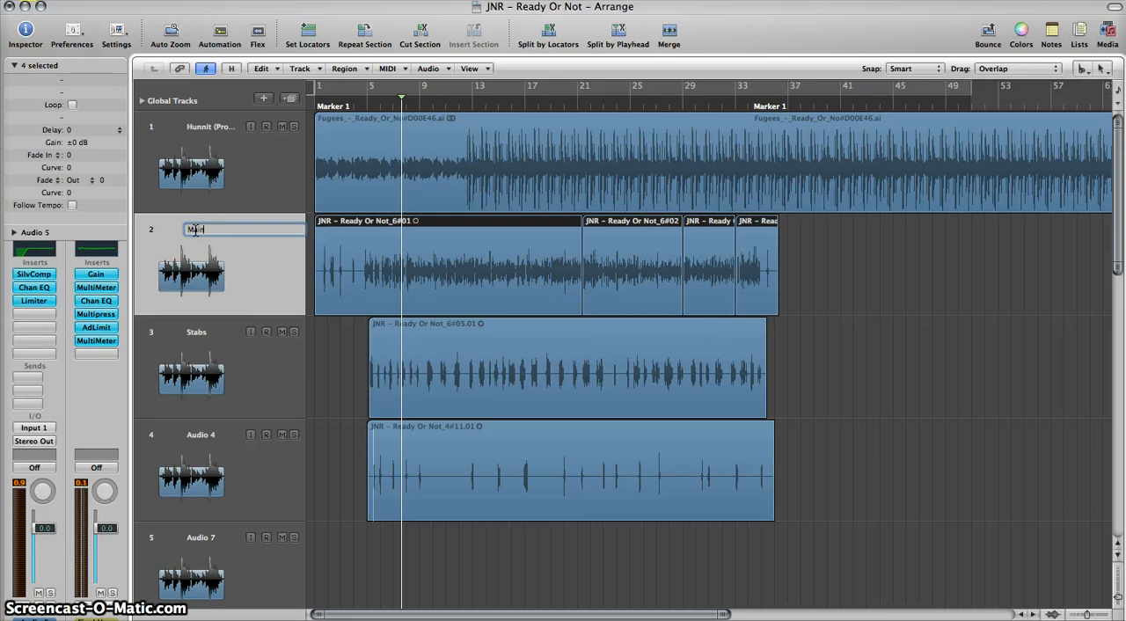
pyautogui.press('Return')
# Step: Solo the Main and Stabs vocal tracks together, keeping the Stabs track selected
pyautogui.click(196, 324)
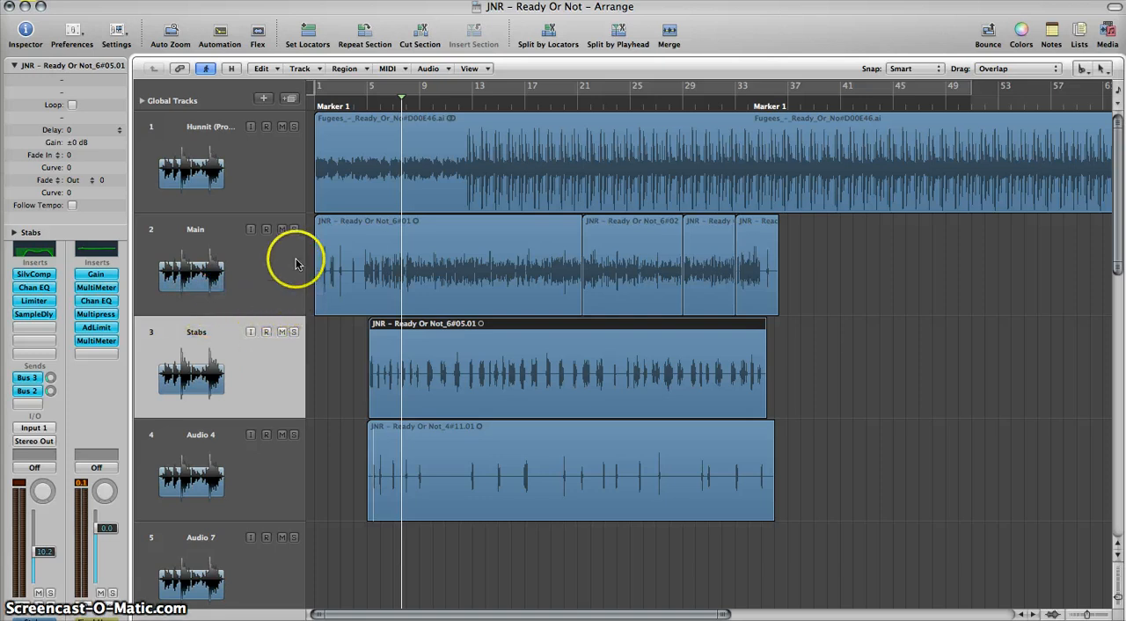
pyautogui.click(285, 228)
pyautogui.click(281, 229)
pyautogui.click(294, 229)
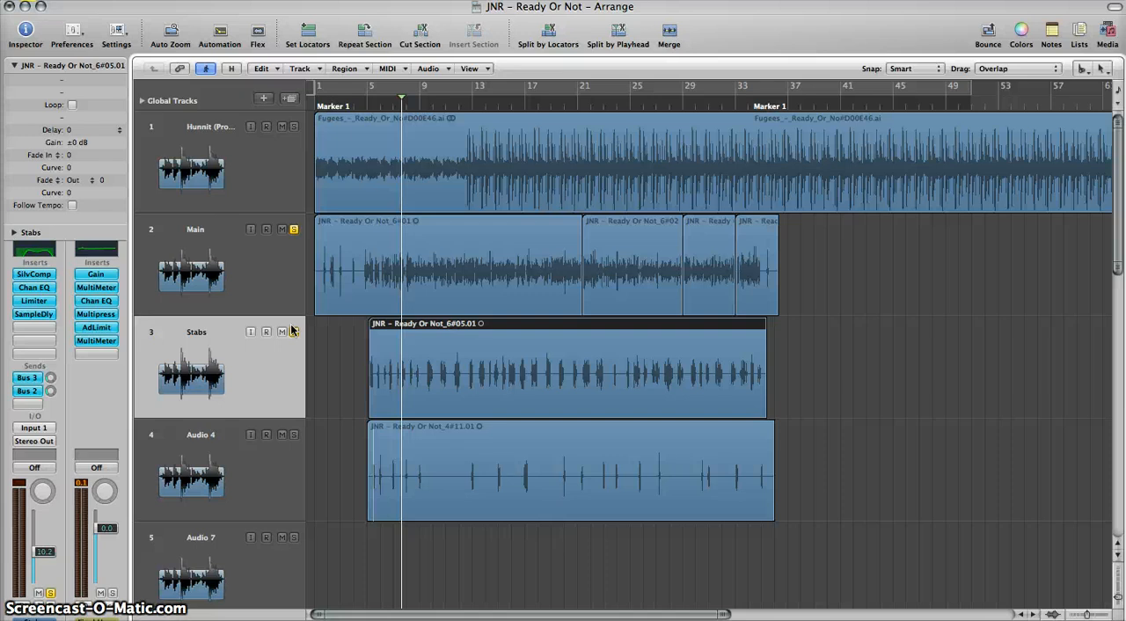
# Step: Examine the Main and Stabs waveforms up close around bars 6 to 9 to compare their timing
pyautogui.hotkey('ctrl', 'Right')
pyautogui.hotkey('ctrl', 'Right')
pyautogui.hotkey('ctrl', 'Right')
pyautogui.hotkey('ctrl', 'Right')
pyautogui.hotkey('ctrl', 'Right')
pyautogui.hotkey('ctrl', 'Right')
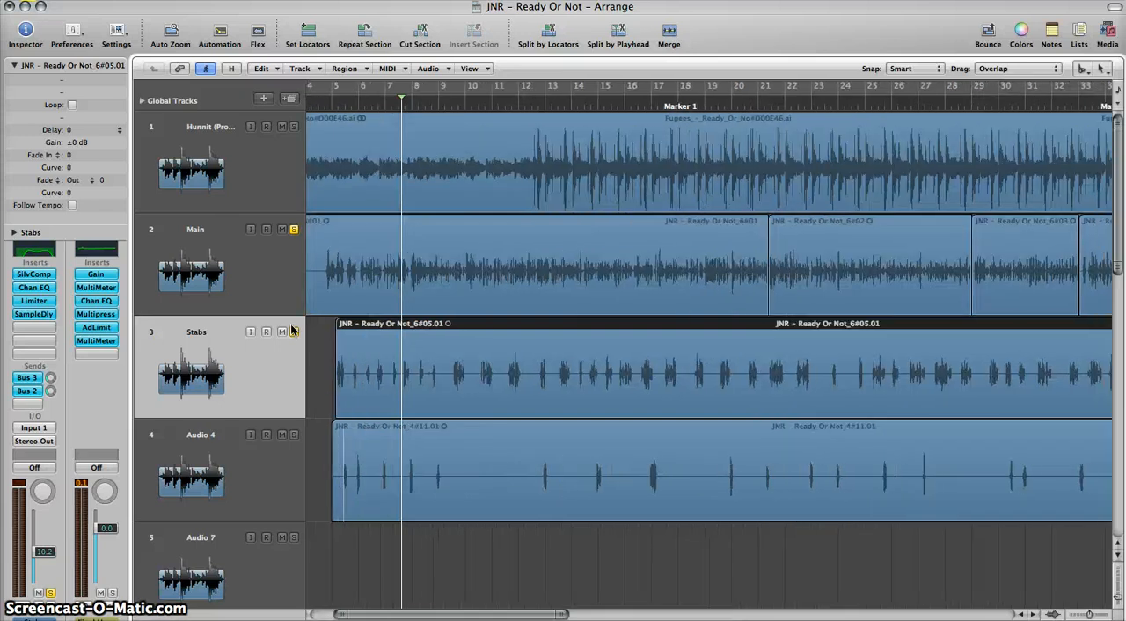
pyautogui.scroll(1, 293, 330)
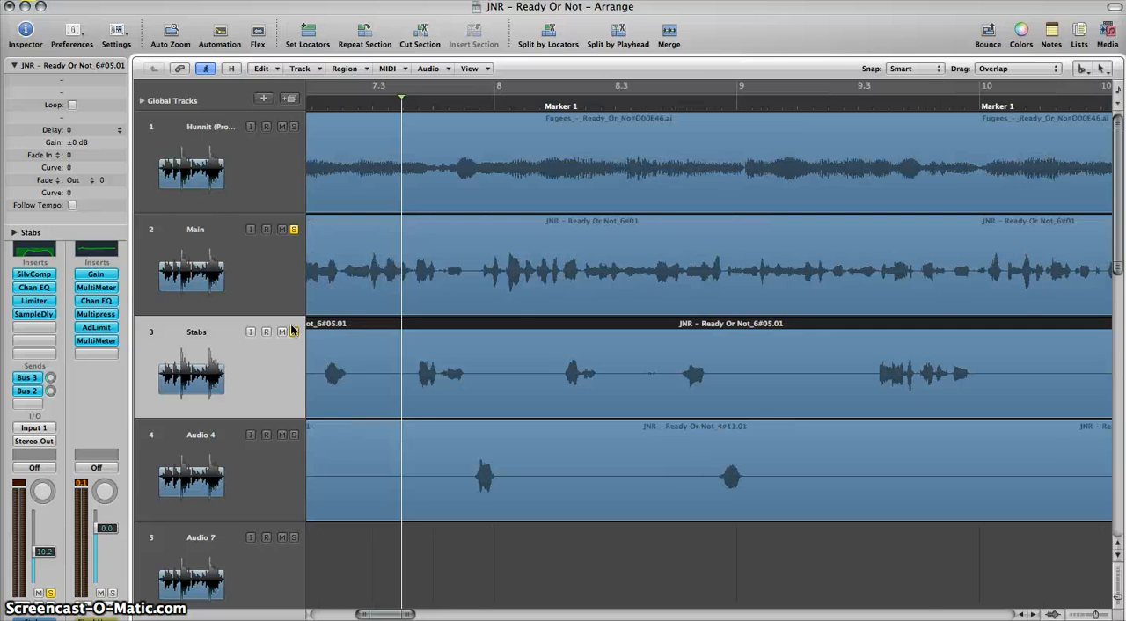
pyautogui.scroll(-2, 292, 330)
pyautogui.hscroll(-2, 293, 330)
pyautogui.hscroll(-3, 293, 330)
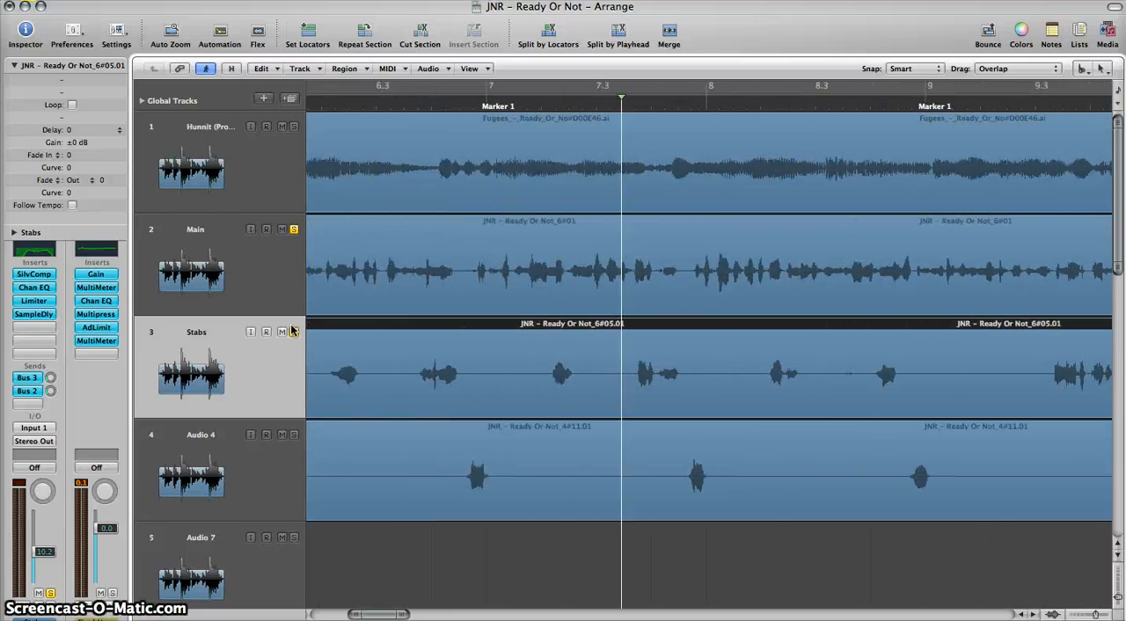
# Step: Compare the insert chains of the Stabs and Main tracks, with the arrangement zoomed out to about 16 bars
pyautogui.scroll(-4, 292, 330)
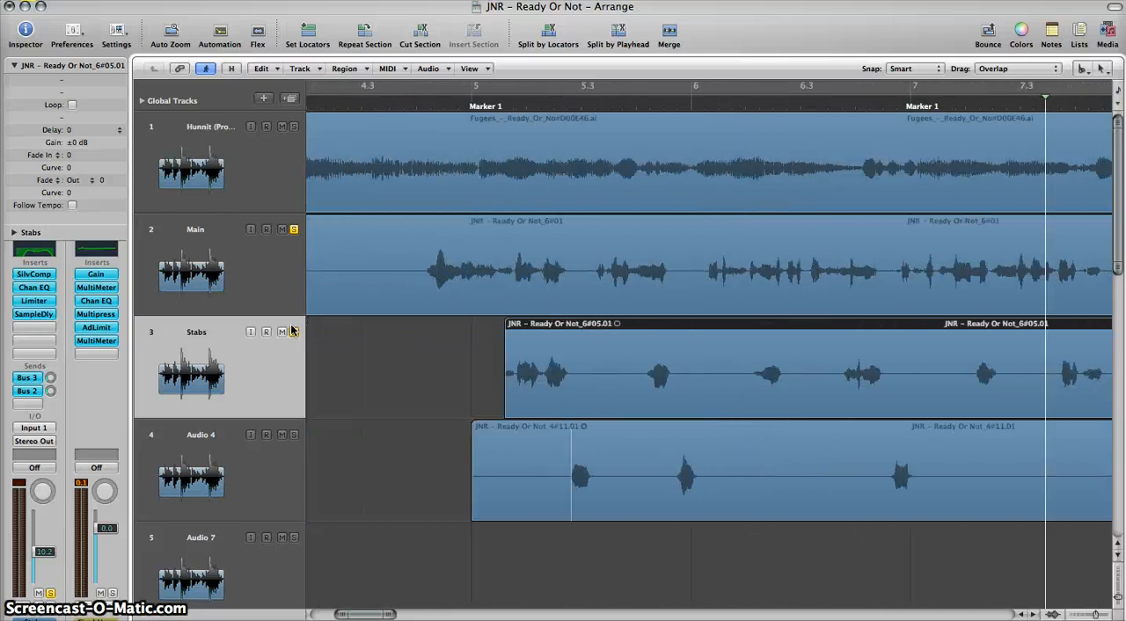
pyautogui.click(292, 331)
pyautogui.click(199, 341)
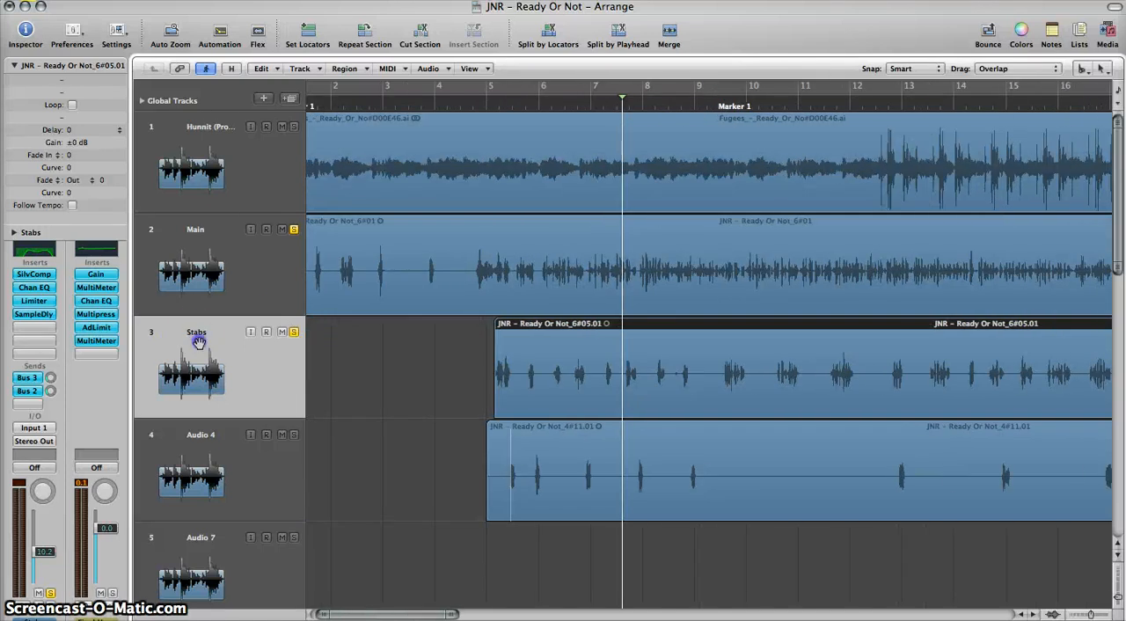
pyautogui.click(31, 275)
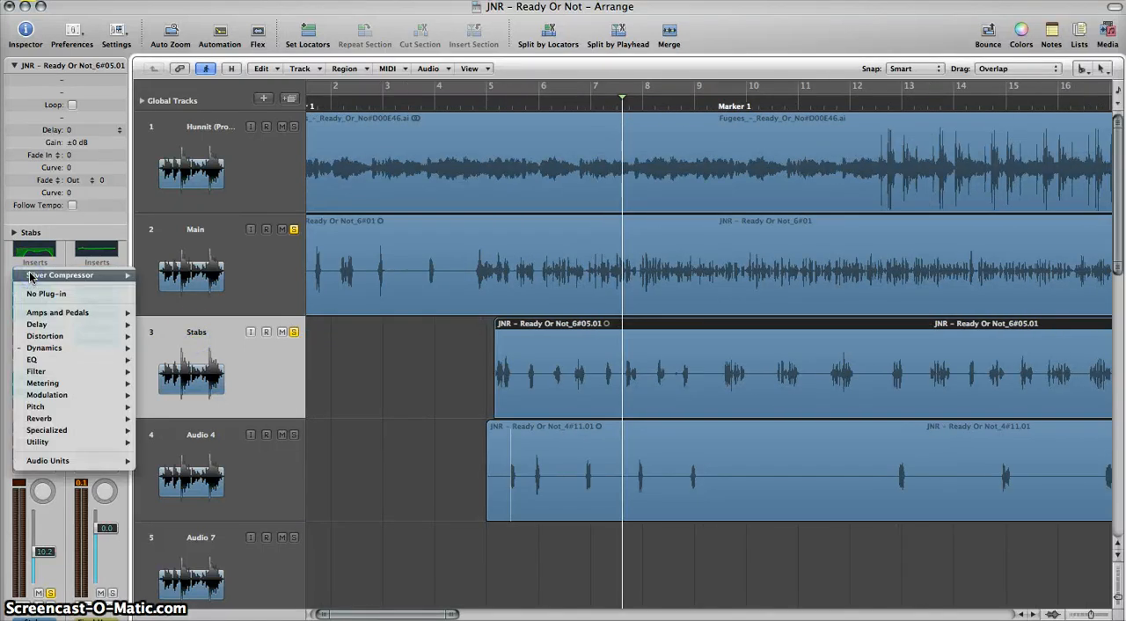
pyautogui.click(2, 255)
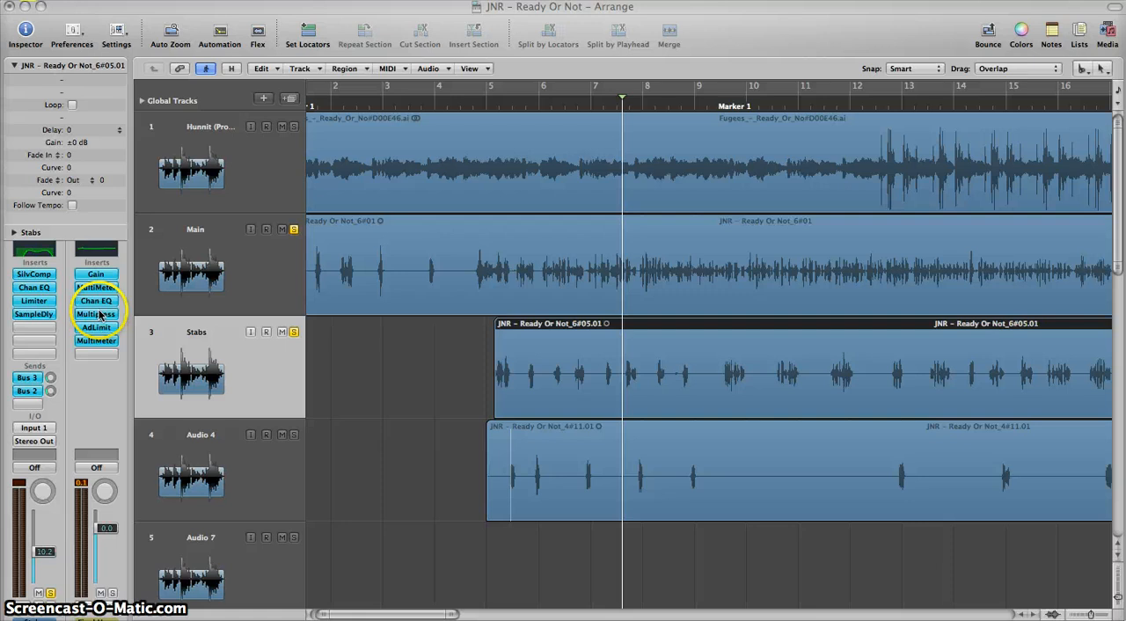
pyautogui.click(210, 261)
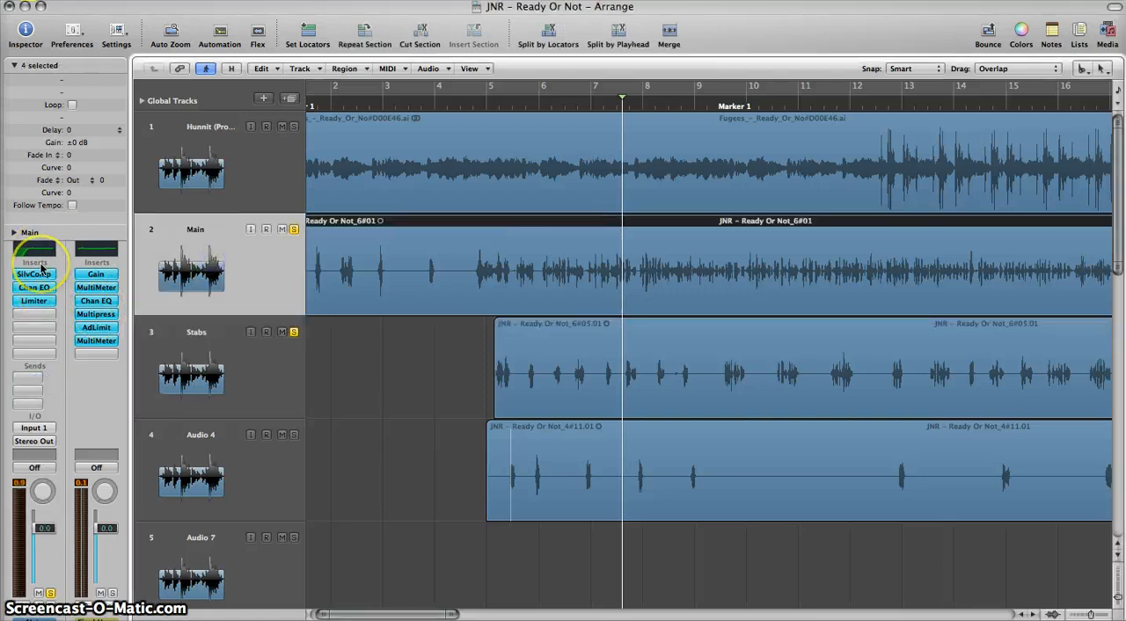
# Step: Open the Sample Delay plug-in on the Stabs track to examine its left and right delay settings
pyautogui.click(188, 352)
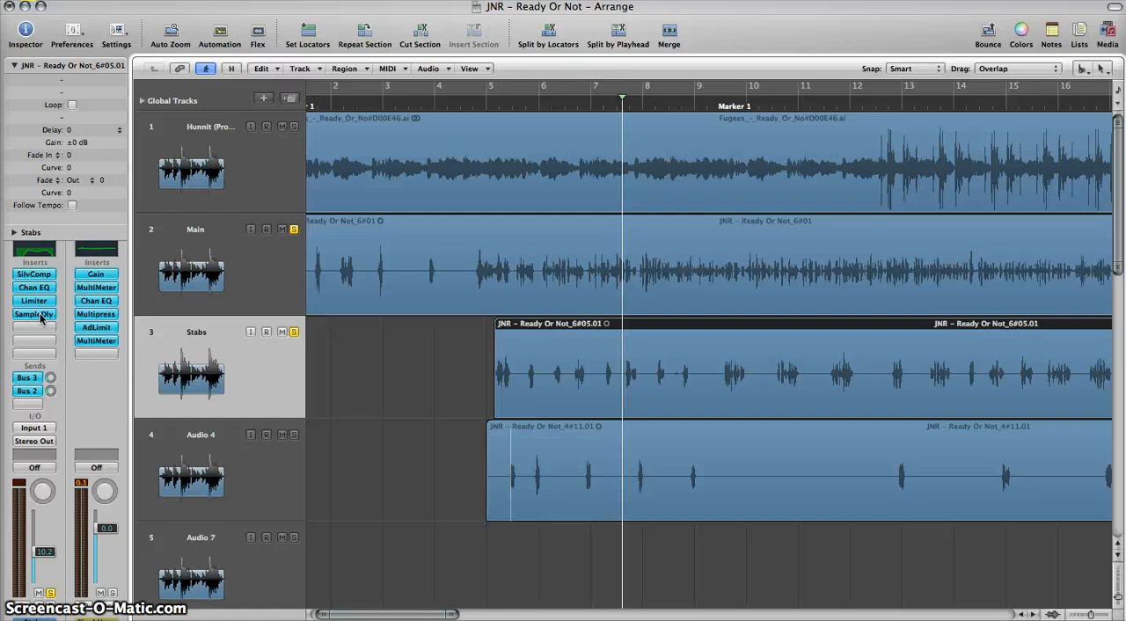
pyautogui.click(44, 315)
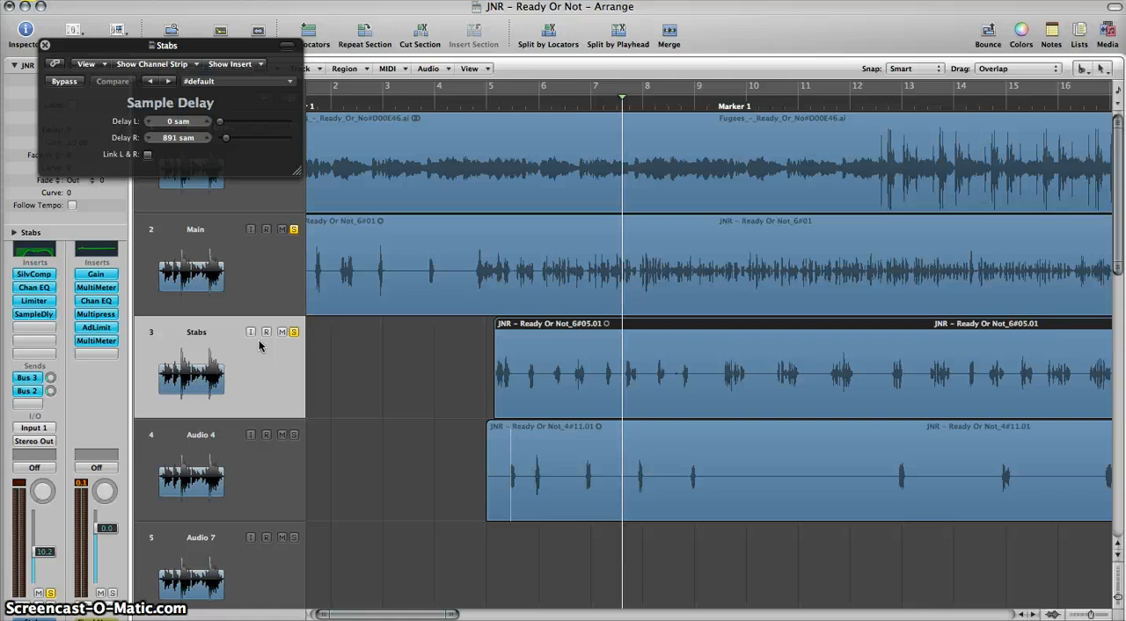
pyautogui.moveTo(259, 340); pyautogui.dragTo(216, 359)
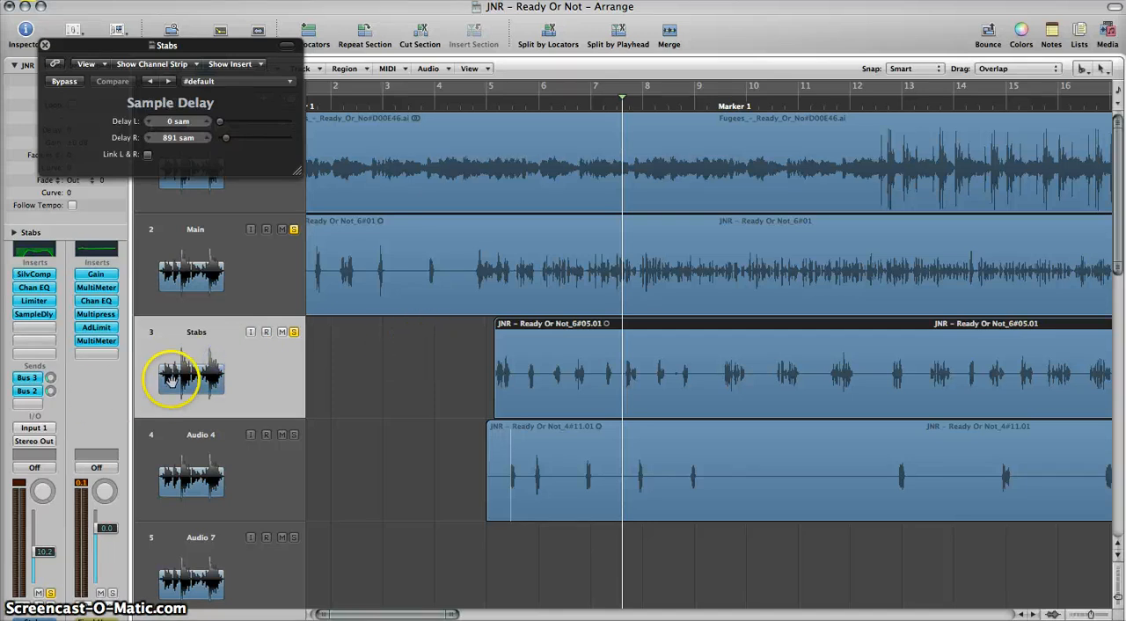
# Step: Duplicate the Stabs track with its settings and copy the Stabs region onto the new track at the same position
pyautogui.press('super+d')
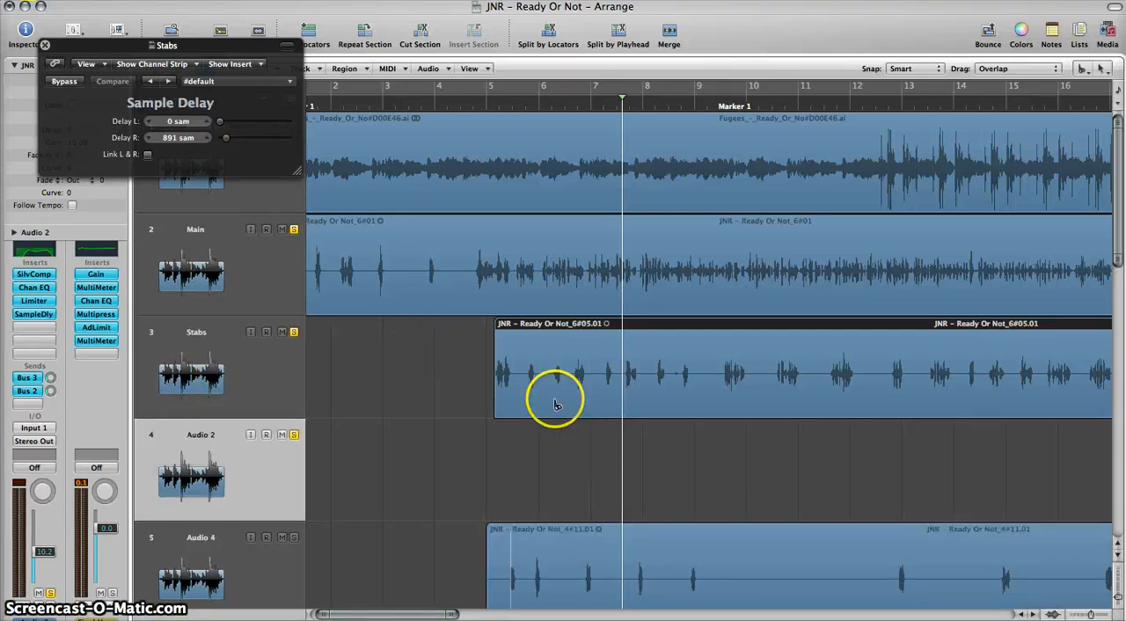
pyautogui.click(1080, 67)
pyautogui.click(730, 241)
pyautogui.click(551, 346)
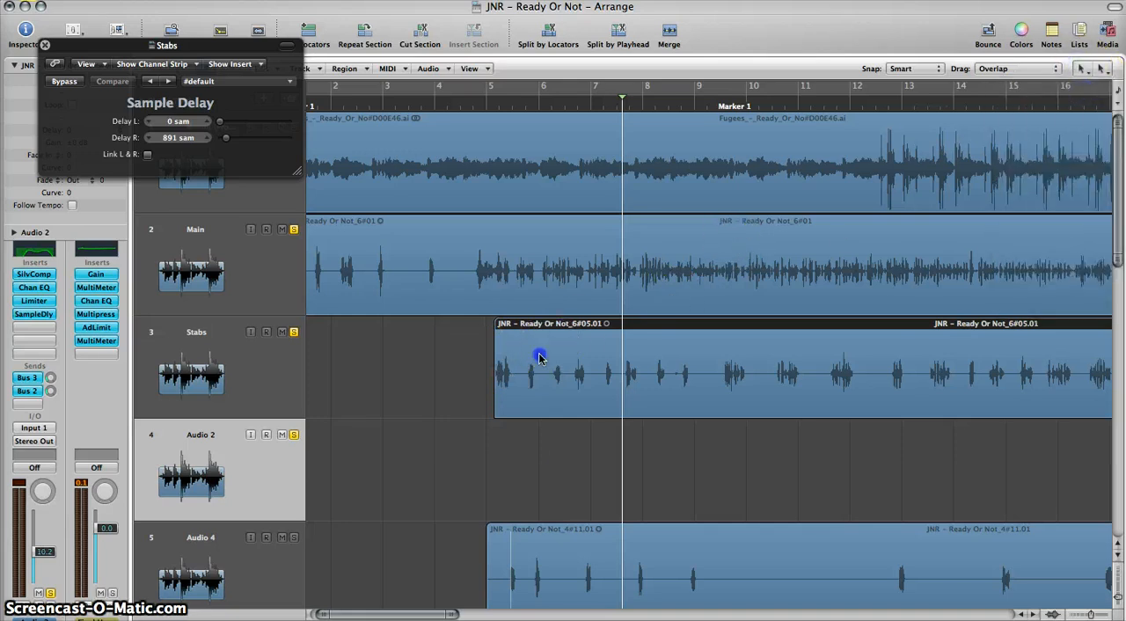
pyautogui.moveTo(539, 356); pyautogui.dragTo(539, 463)
pyautogui.click(185, 450)
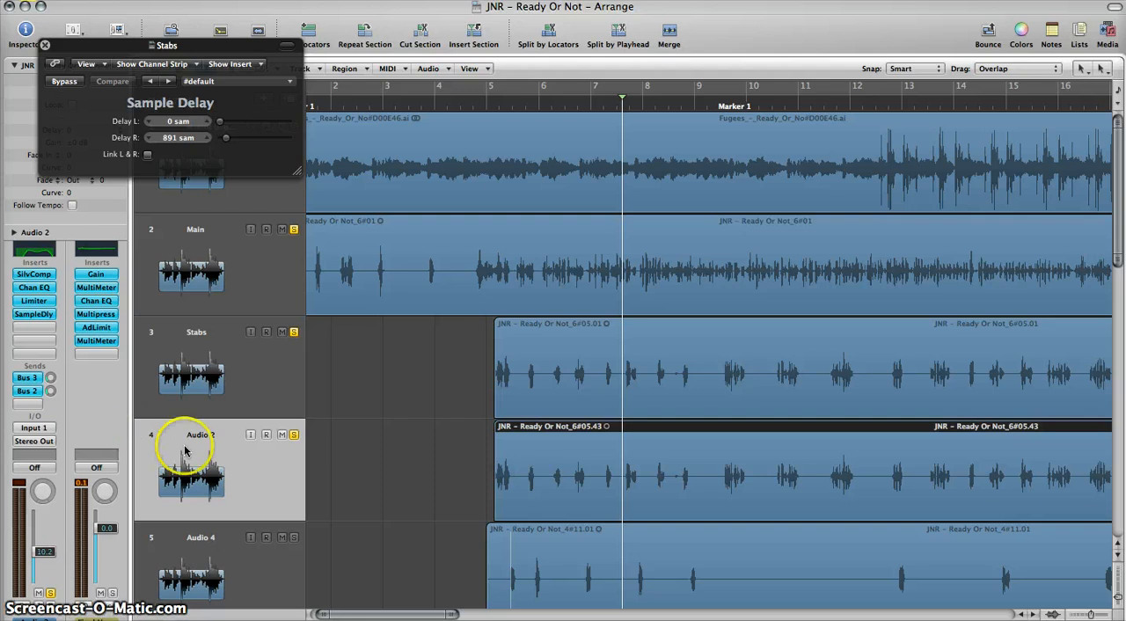
# Step: Pan the Stabs track to -64 and its duplicate to +63
pyautogui.click(189, 324)
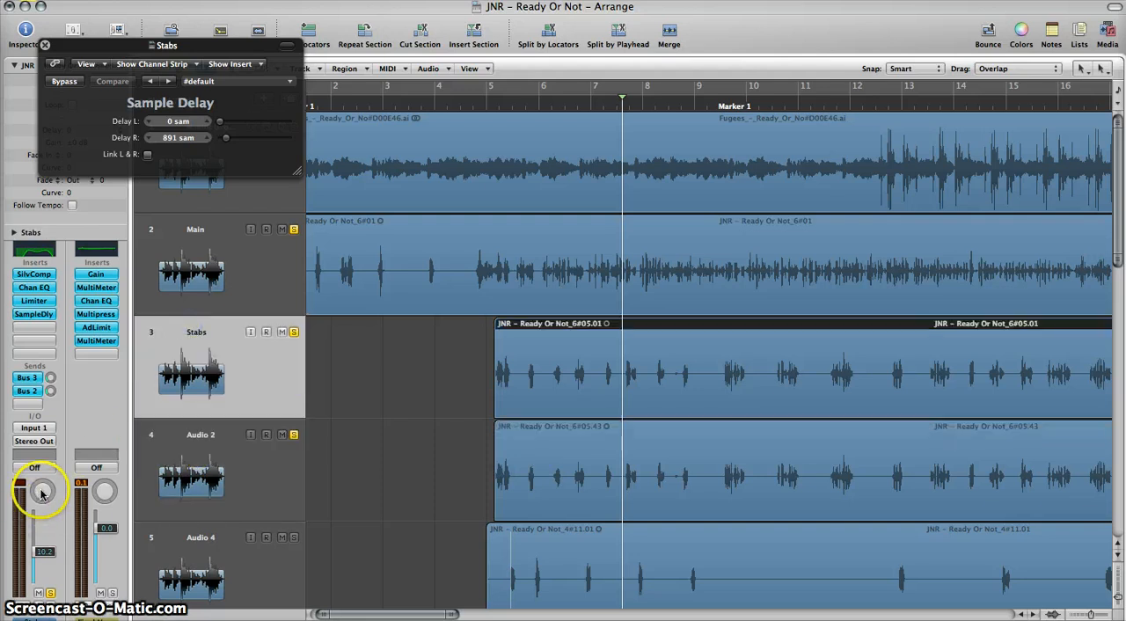
pyautogui.moveTo(41, 494); pyautogui.dragTo(25, 556)
pyautogui.click(194, 450)
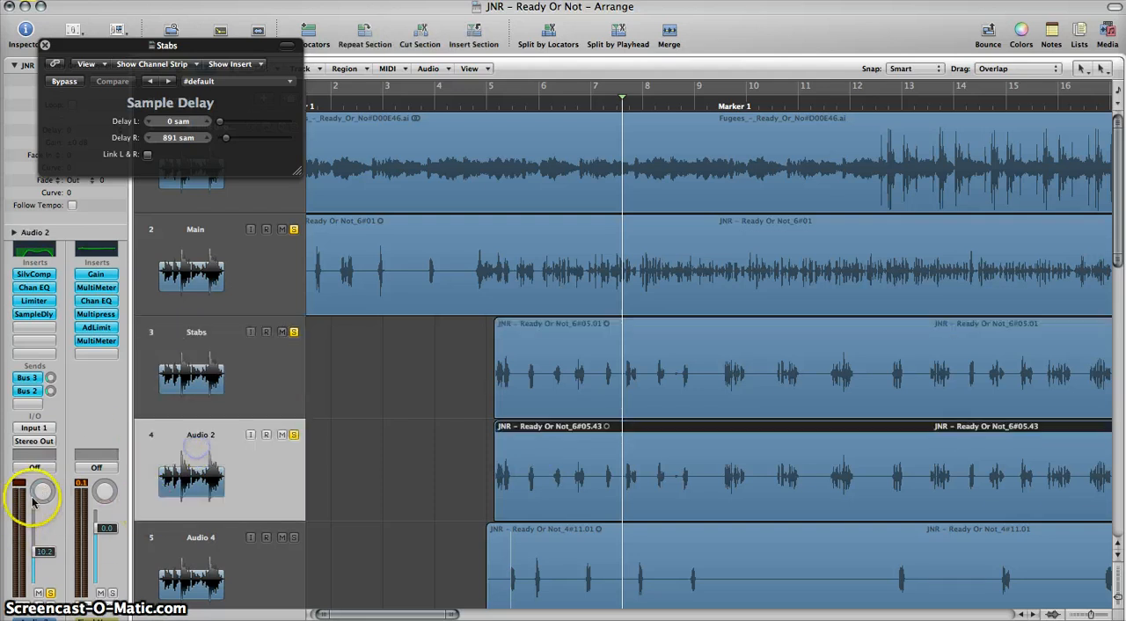
pyautogui.moveTo(193, 247); pyautogui.dragTo(231, 195)
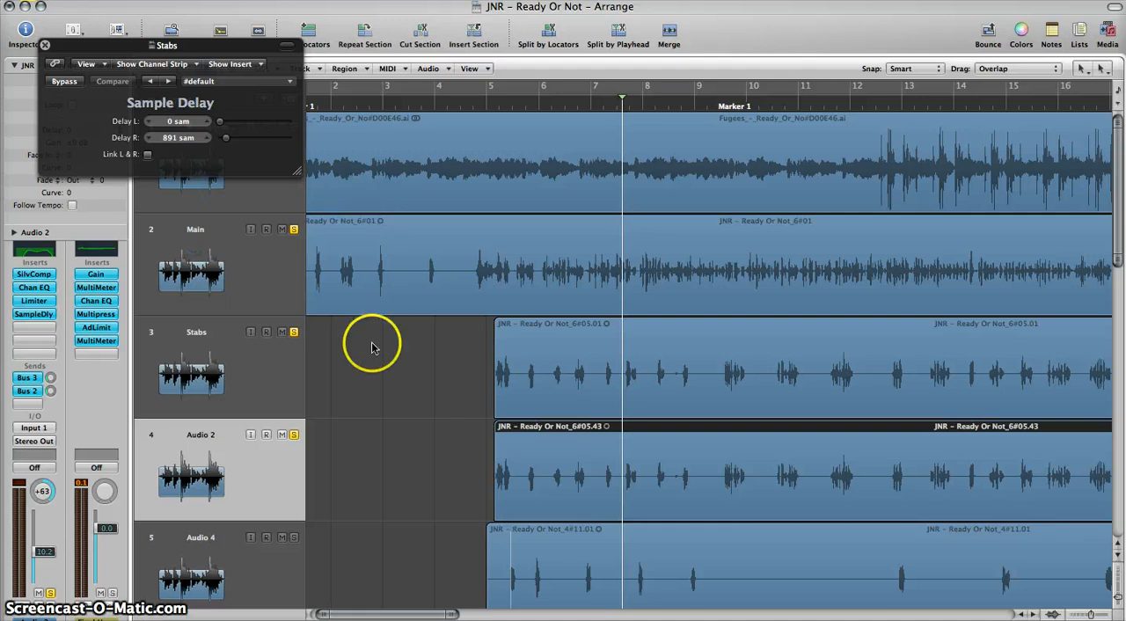
# Step: Play the Main track with the two panned stab layers, then turn off solo on the Main track
pyautogui.press('space')
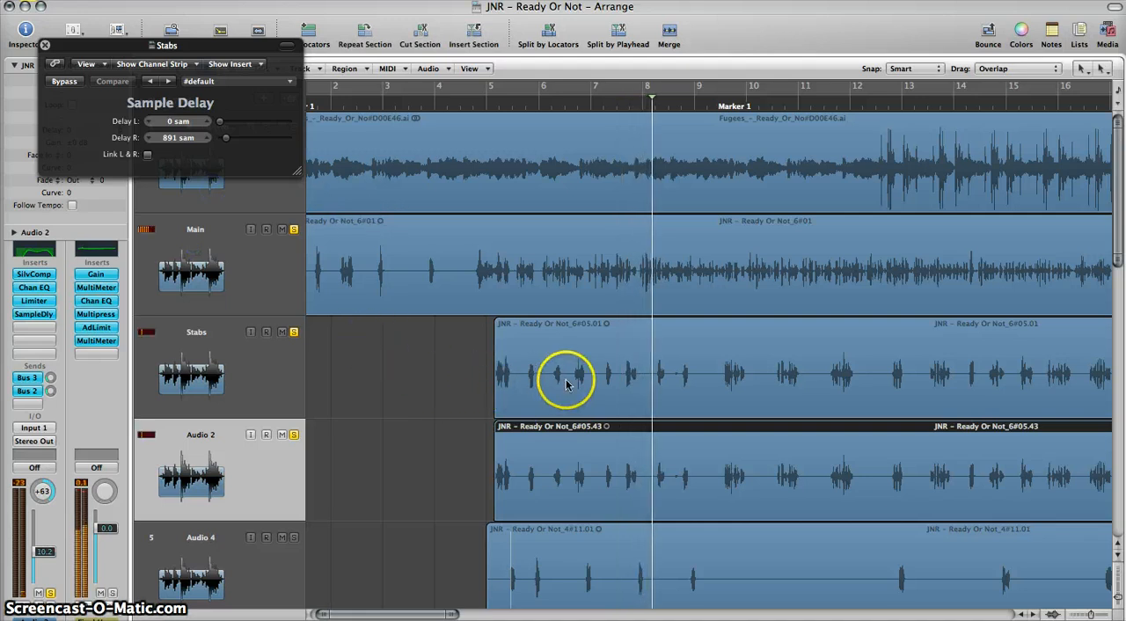
pyautogui.click(292, 232)
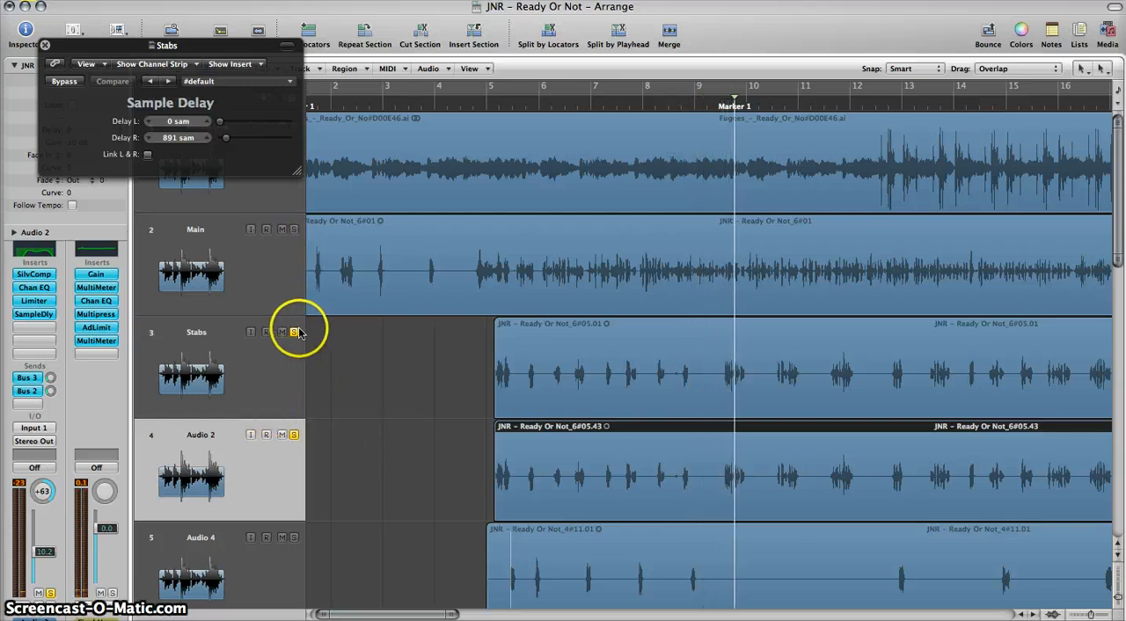
# Step: Delete the duplicated Stabs track together with its copied region
pyautogui.click(219, 454)
pyautogui.click(155, 154)
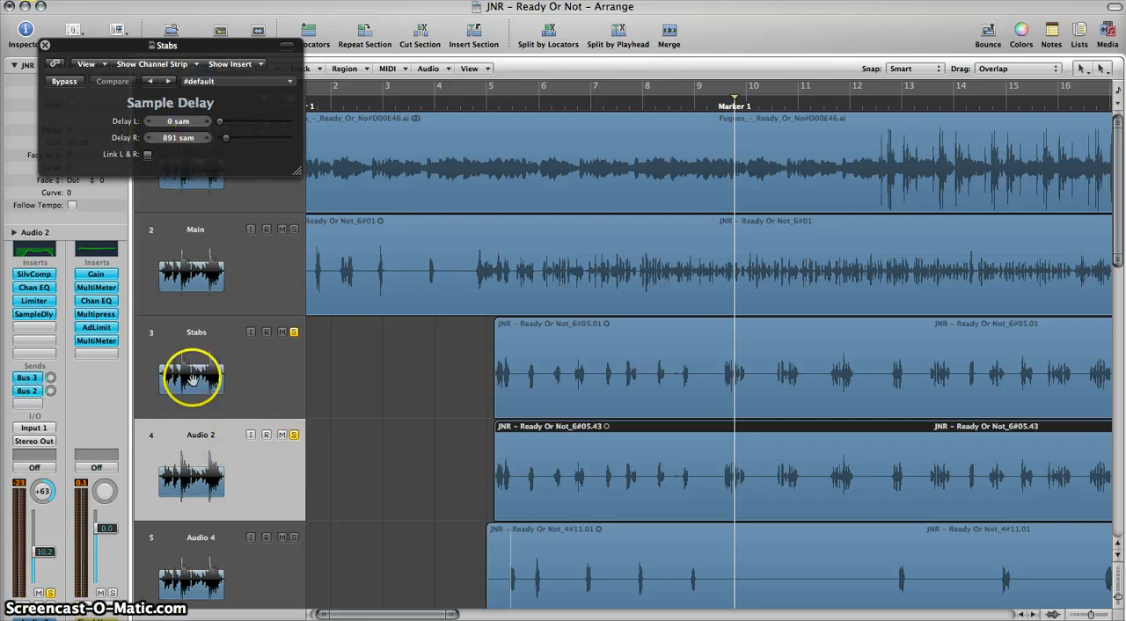
pyautogui.click(207, 437)
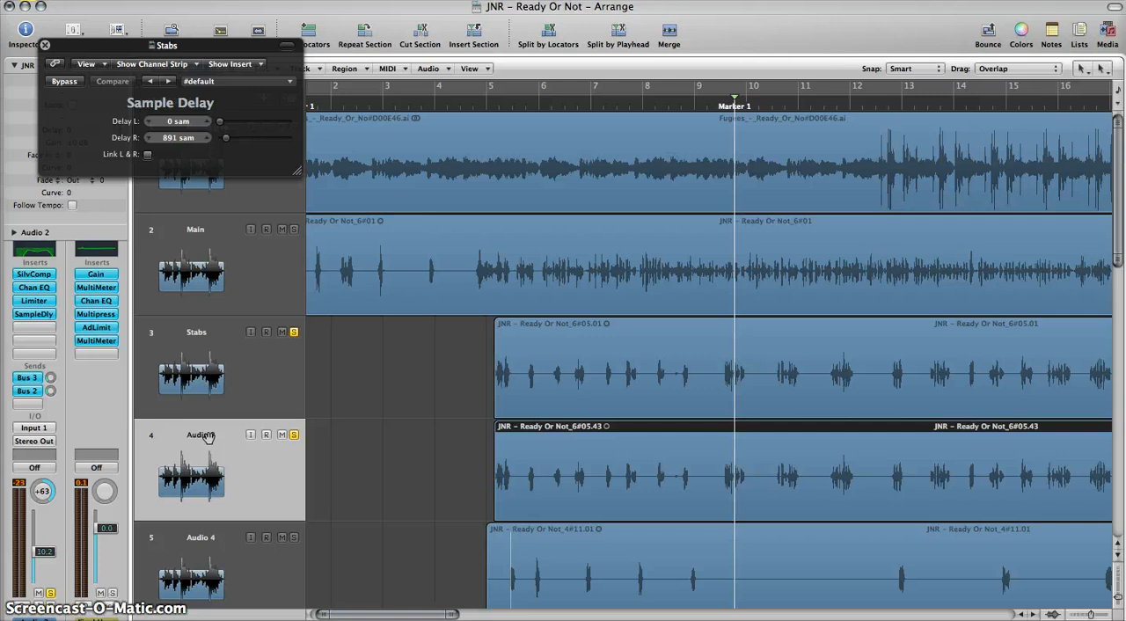
pyautogui.press('Delete')
pyautogui.press('Delete')
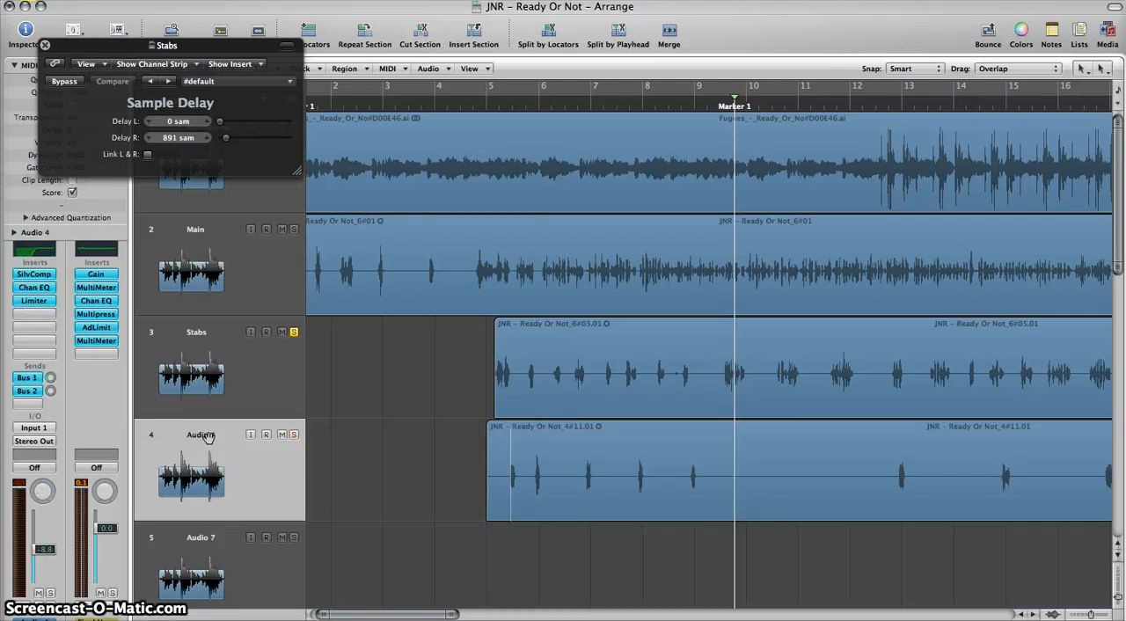
# Step: Switch solo from the Stabs track to Audio 4 and play it from just after bar 5
pyautogui.click(212, 326)
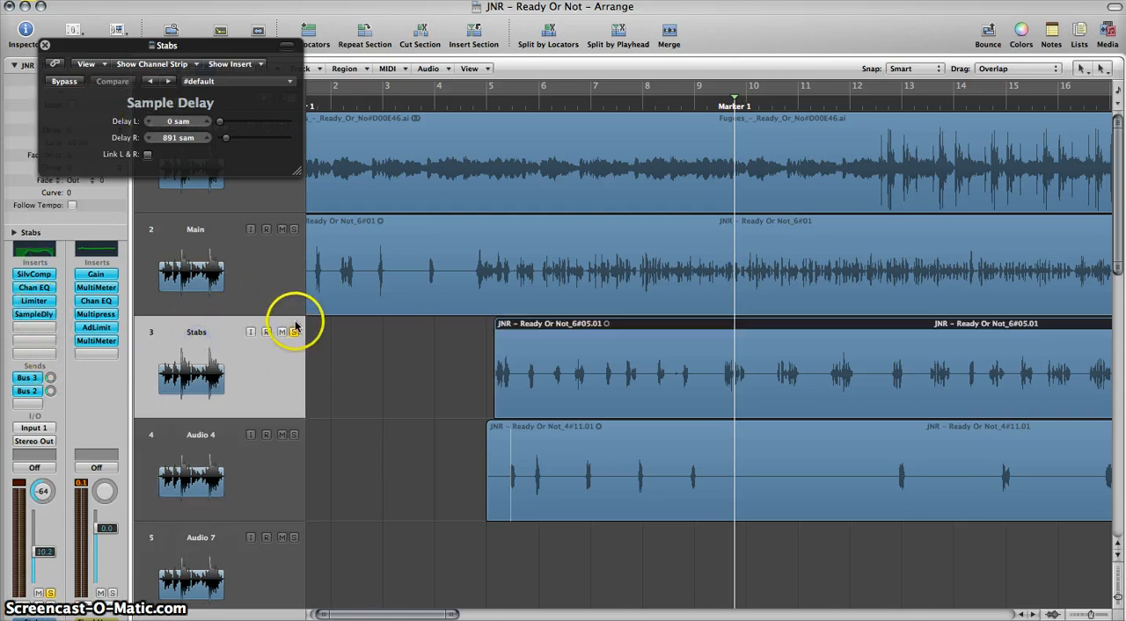
pyautogui.click(225, 462)
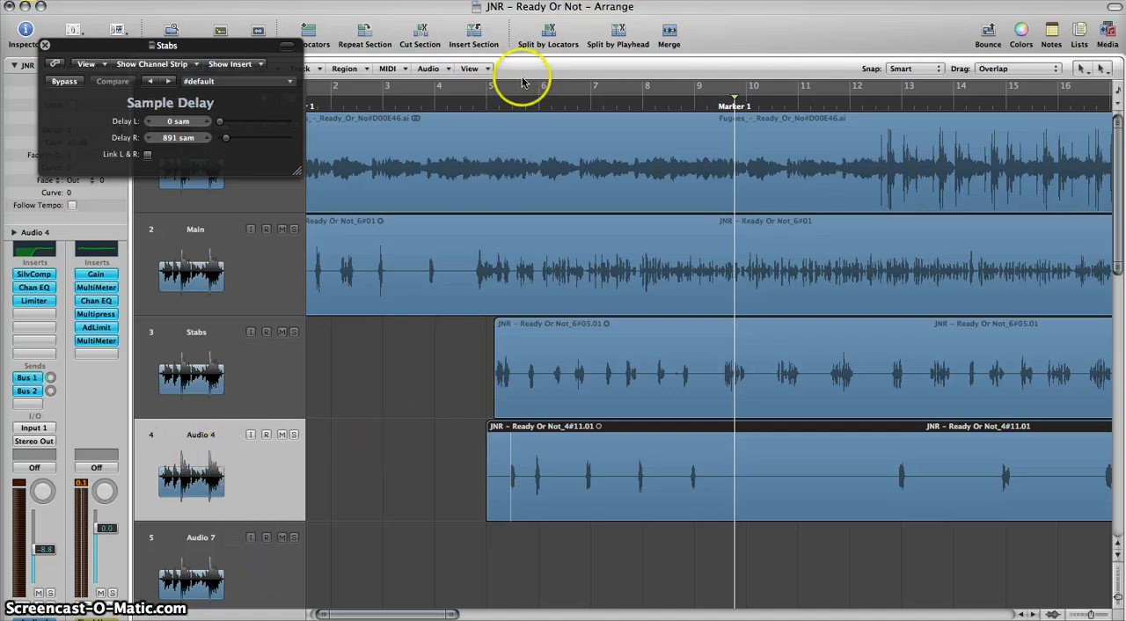
pyautogui.click(504, 104)
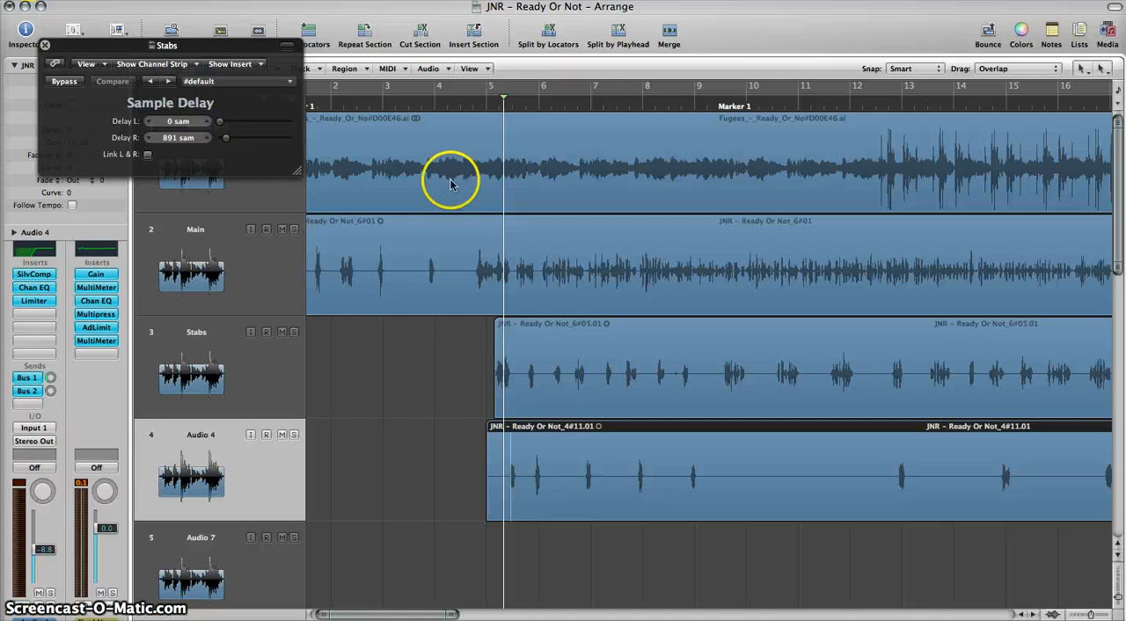
pyautogui.click(293, 435)
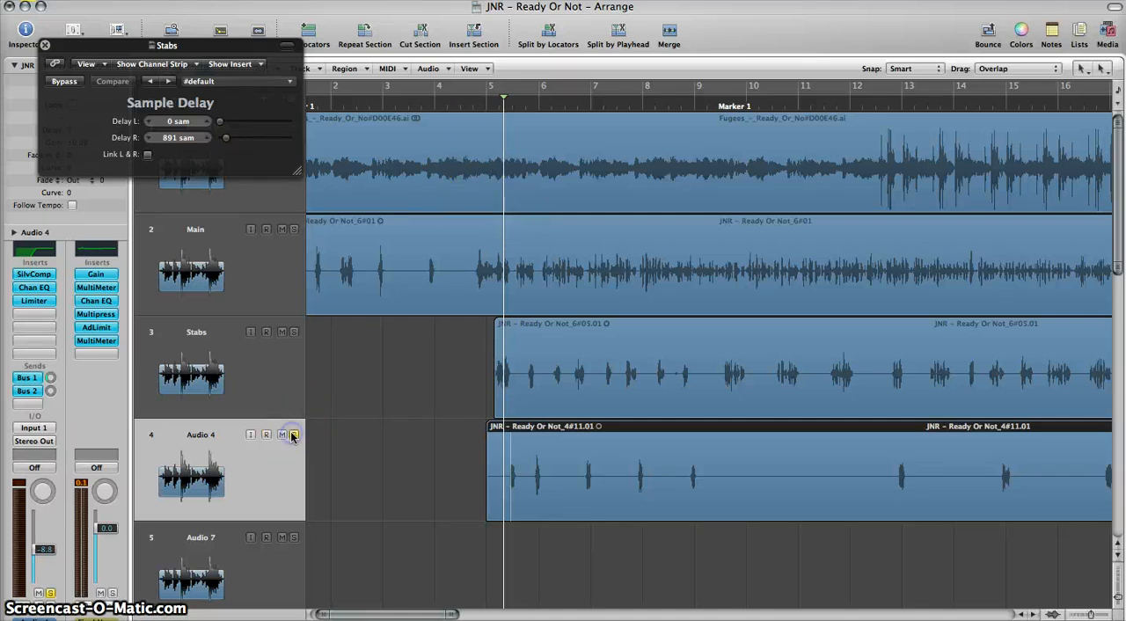
pyautogui.press('space')
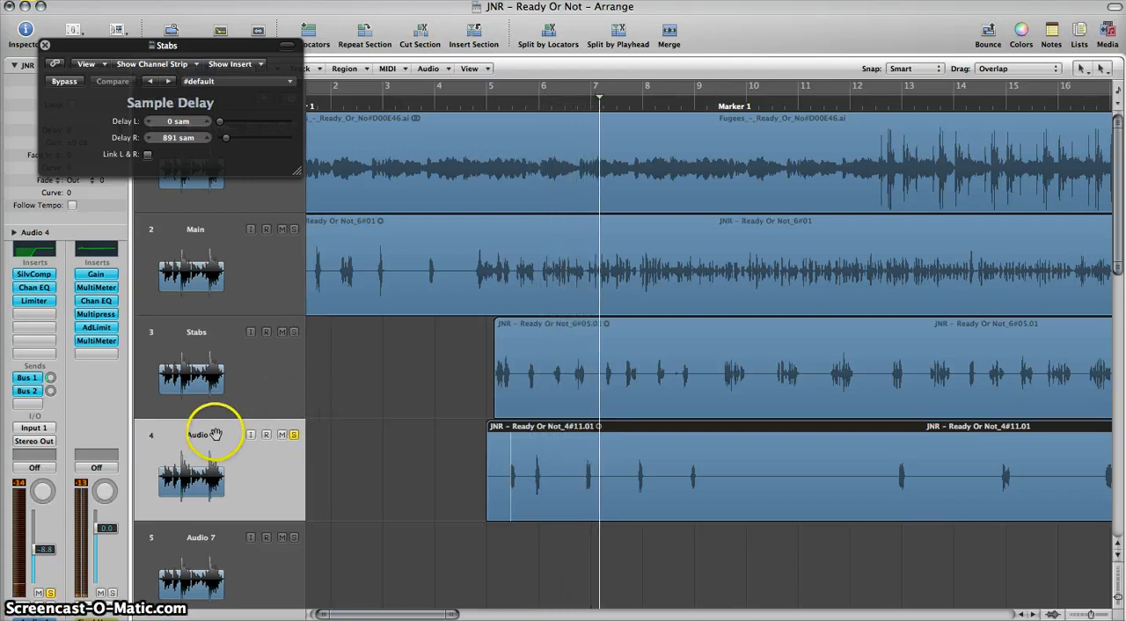
# Step: Examine the Channel EQ, Silver Compressor and Limiter settings on the Audio 4 track
pyautogui.doubleClick(33, 250)
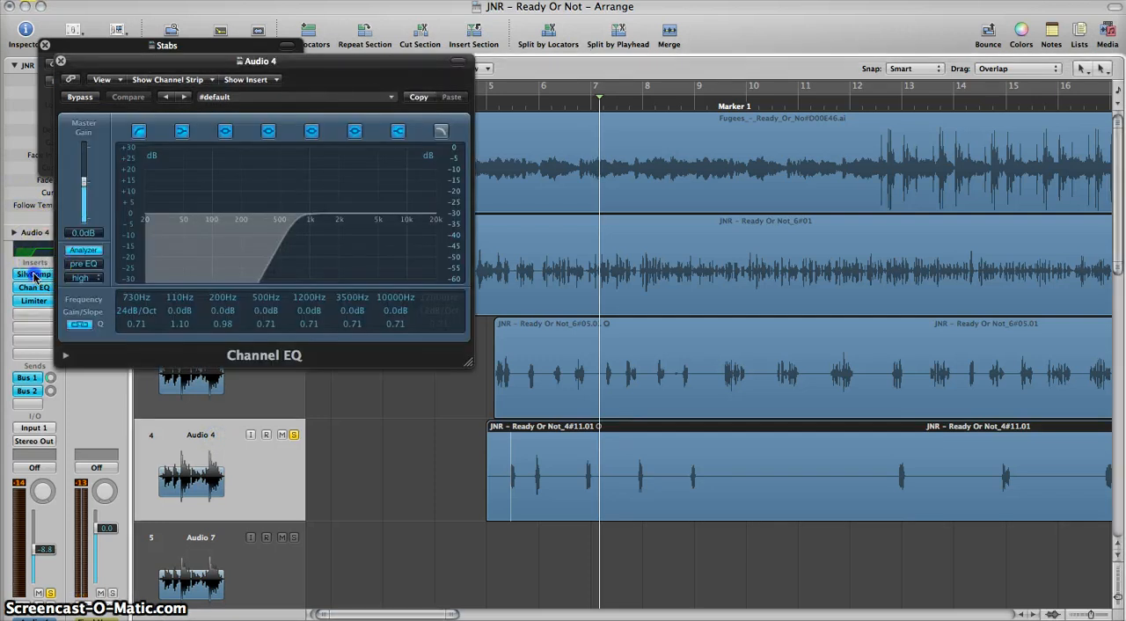
pyautogui.click(33, 273)
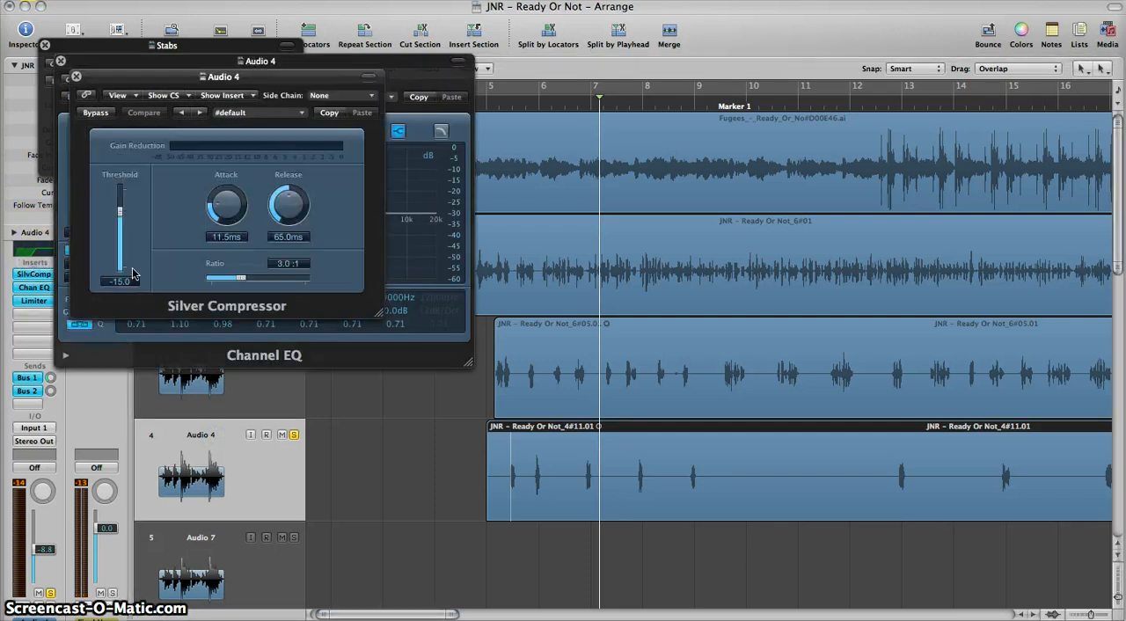
pyautogui.click(33, 287)
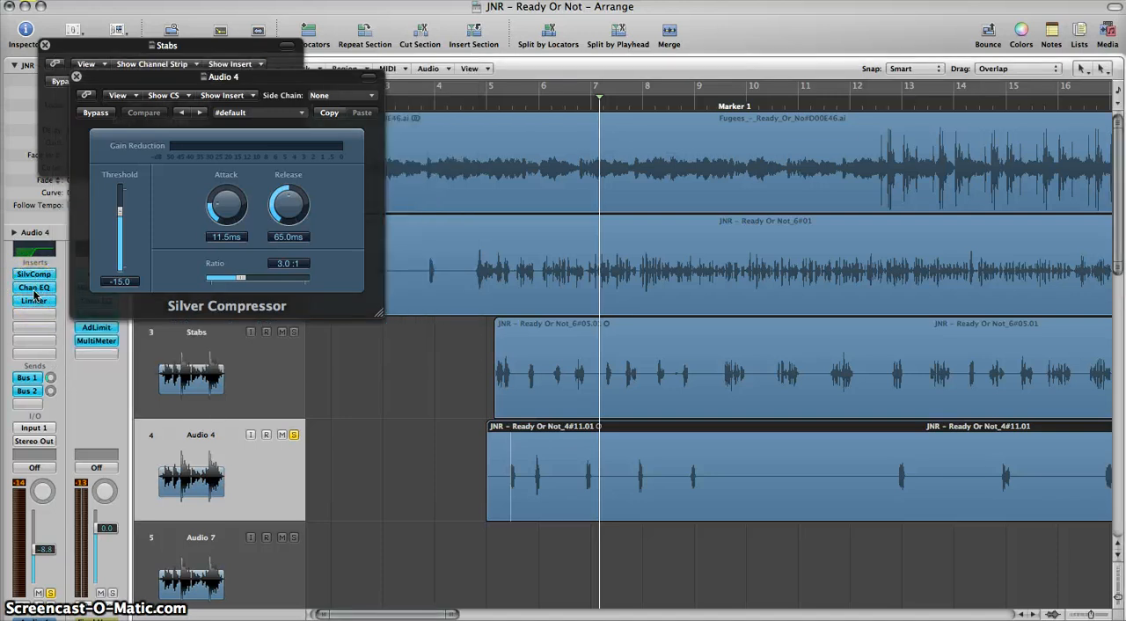
pyautogui.click(33, 300)
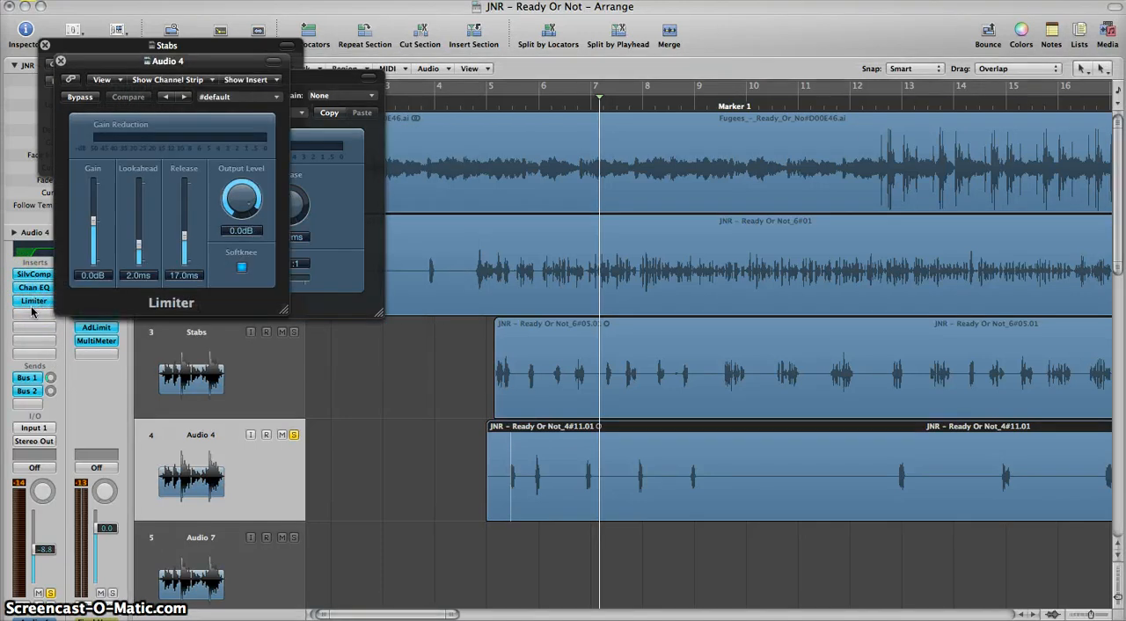
pyautogui.click(45, 250)
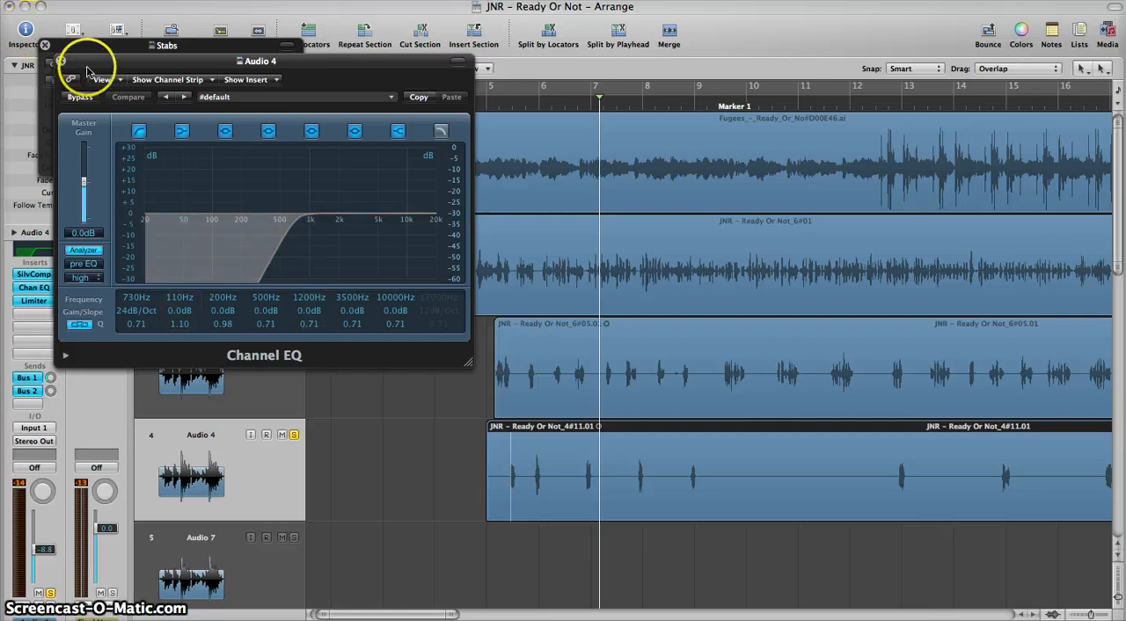
# Step: Close the Limiter, Sample Delay and Silver Compressor windows, and move Audio 4's Channel EQ clear of the track list
pyautogui.moveTo(95, 61); pyautogui.dragTo(550, 219)
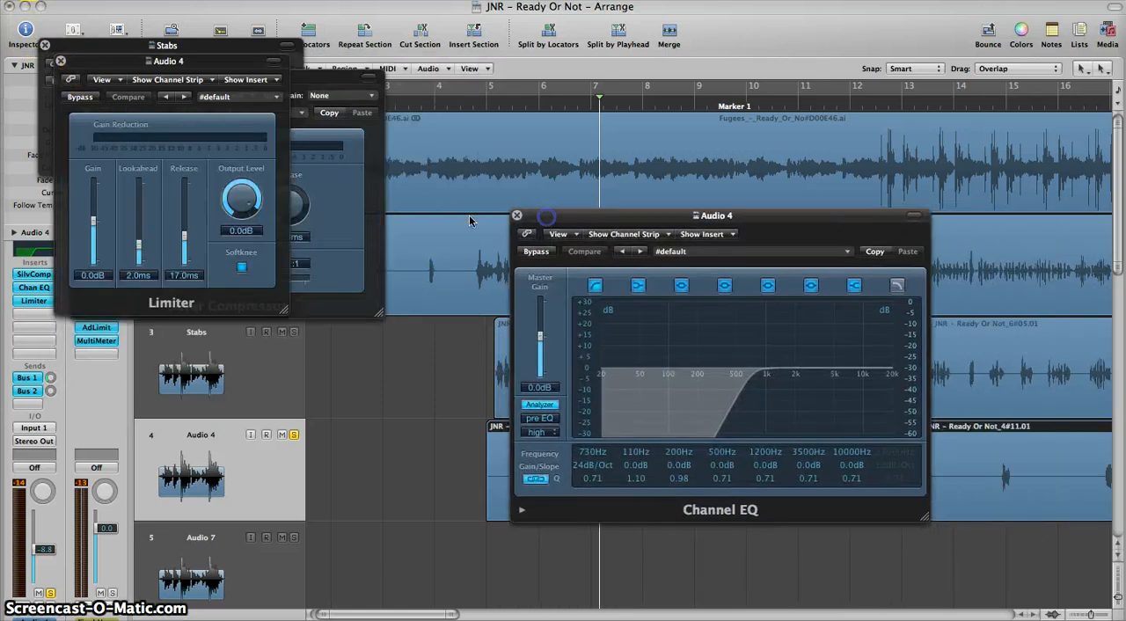
pyautogui.click(60, 60)
pyautogui.click(47, 43)
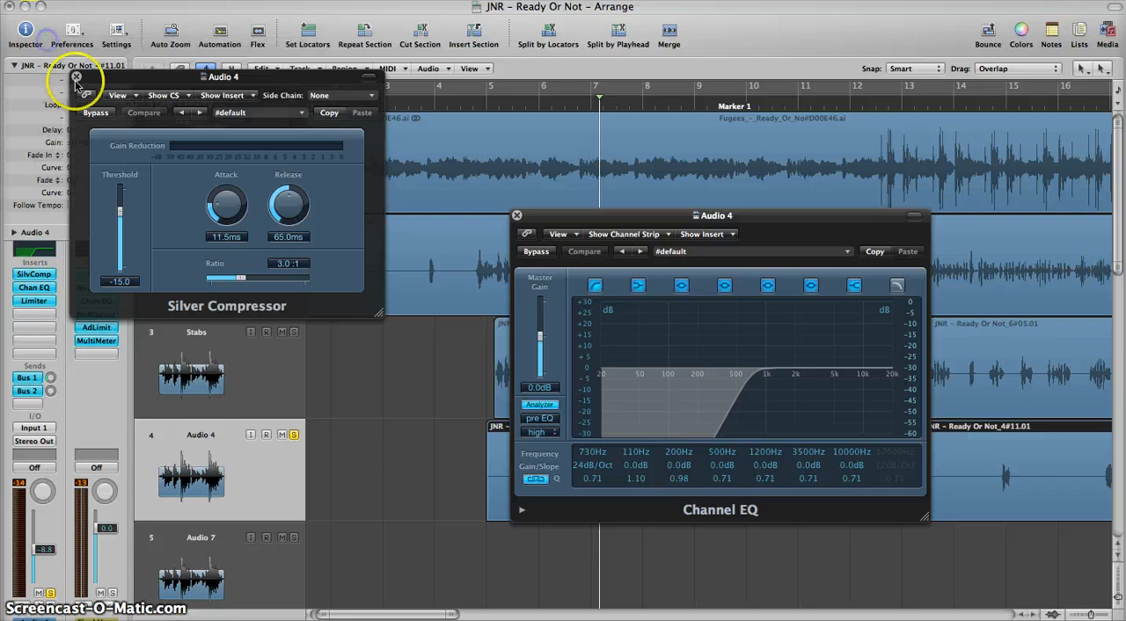
pyautogui.click(76, 77)
pyautogui.moveTo(586, 220); pyautogui.dragTo(626, 201)
pyautogui.moveTo(814, 56); pyautogui.dragTo(426, 12)
# Step: Open the Main track's Channel EQ and arrange it apart from Audio 4's so both curves are fully visible
pyautogui.click(174, 268)
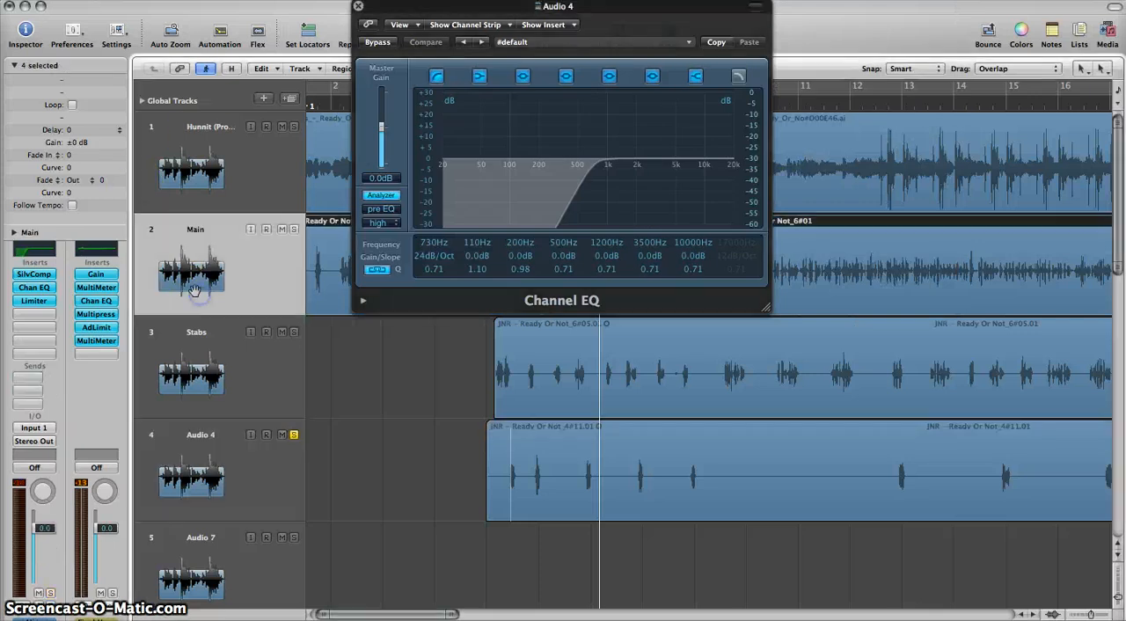
pyautogui.click(35, 286)
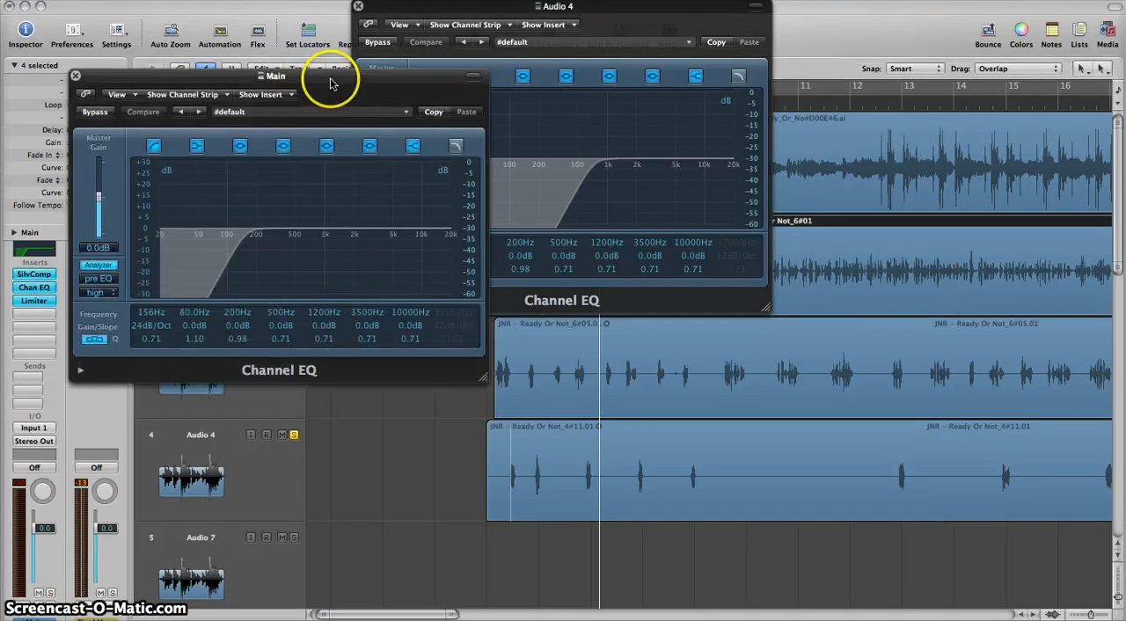
pyautogui.moveTo(334, 75); pyautogui.dragTo(228, 5)
pyautogui.moveTo(452, 7); pyautogui.dragTo(798, 361)
# Step: Open the Stabs track's Channel EQ and place it below the Main track's EQ to compare the three vocal curves
pyautogui.click(167, 360)
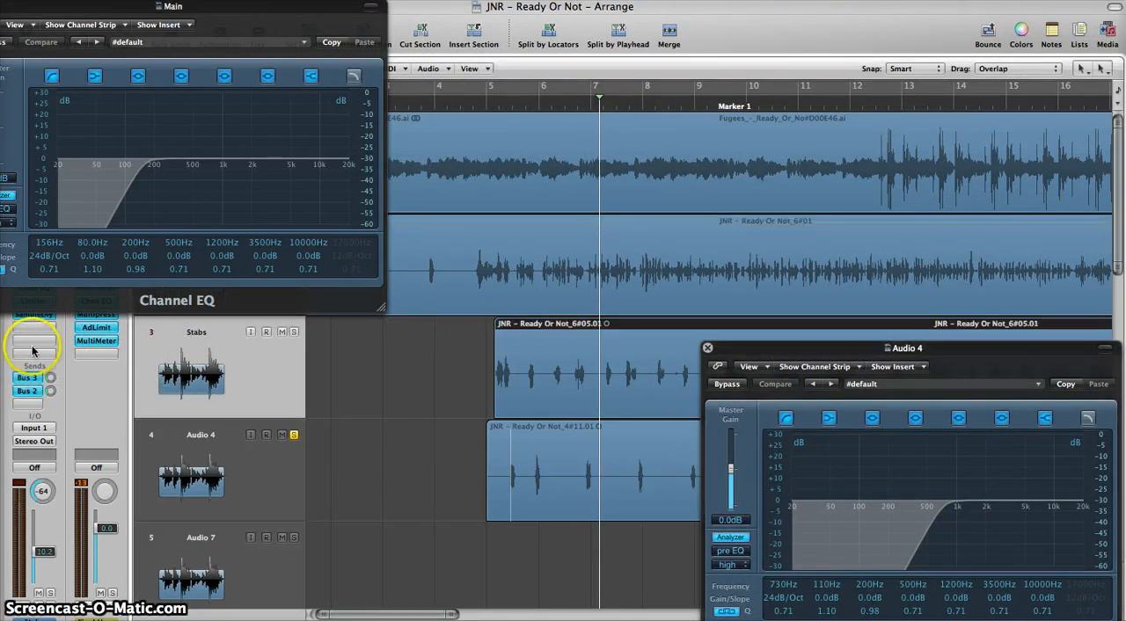
pyautogui.click(121, 6)
pyautogui.moveTo(121, 6); pyautogui.dragTo(230, 321)
pyautogui.click(33, 287)
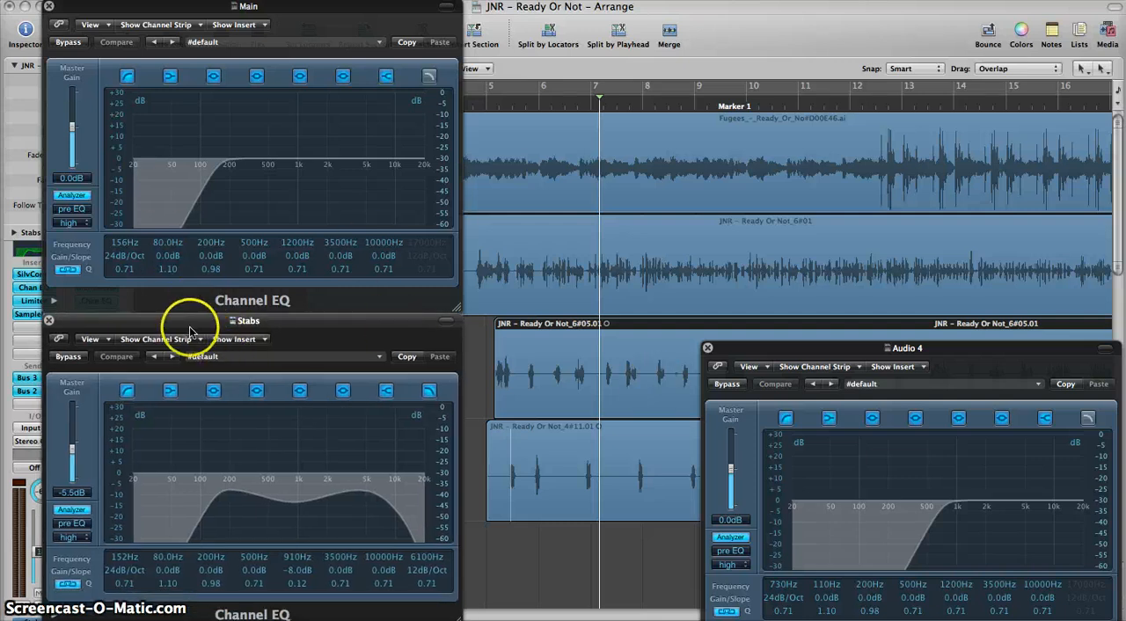
# Step: Rename the Audio 4 track as Ad Lib, moving the Stabs Channel EQ window clear of the track list
pyautogui.moveTo(188, 321); pyautogui.dragTo(506, 318)
pyautogui.click(201, 453)
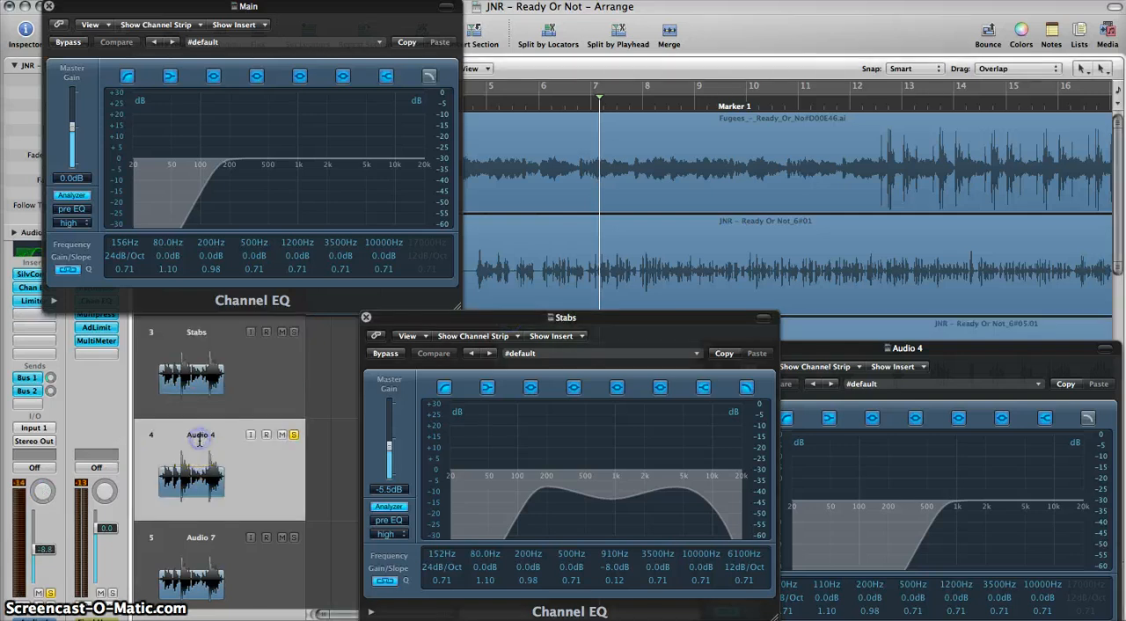
pyautogui.doubleClick(200, 436)
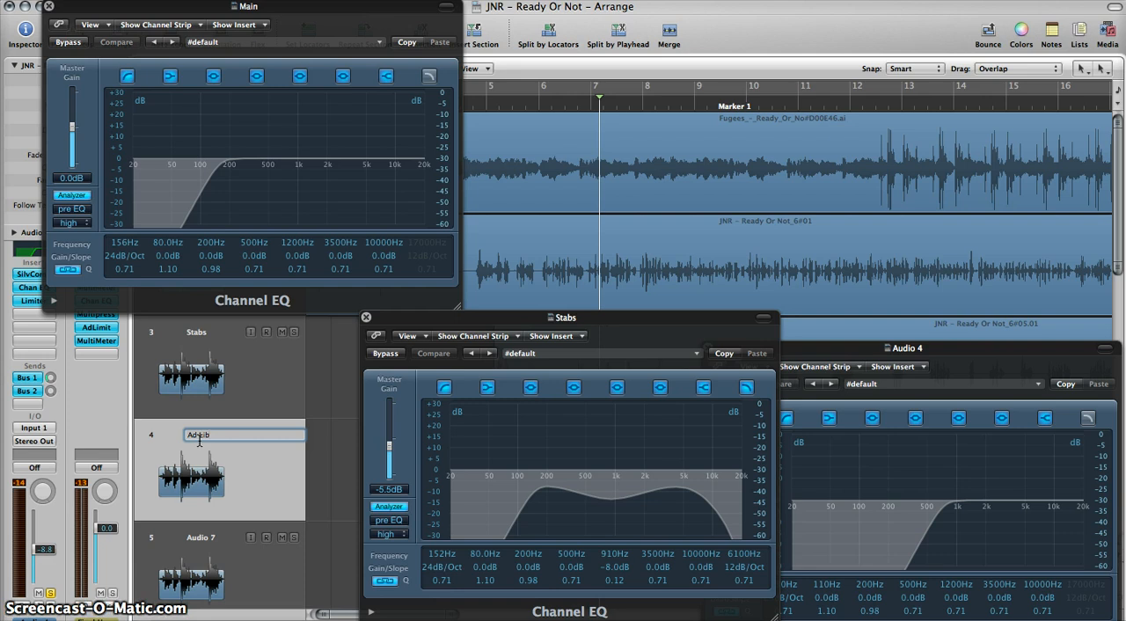
pyautogui.write('Ad Lib')
pyautogui.press('Return')
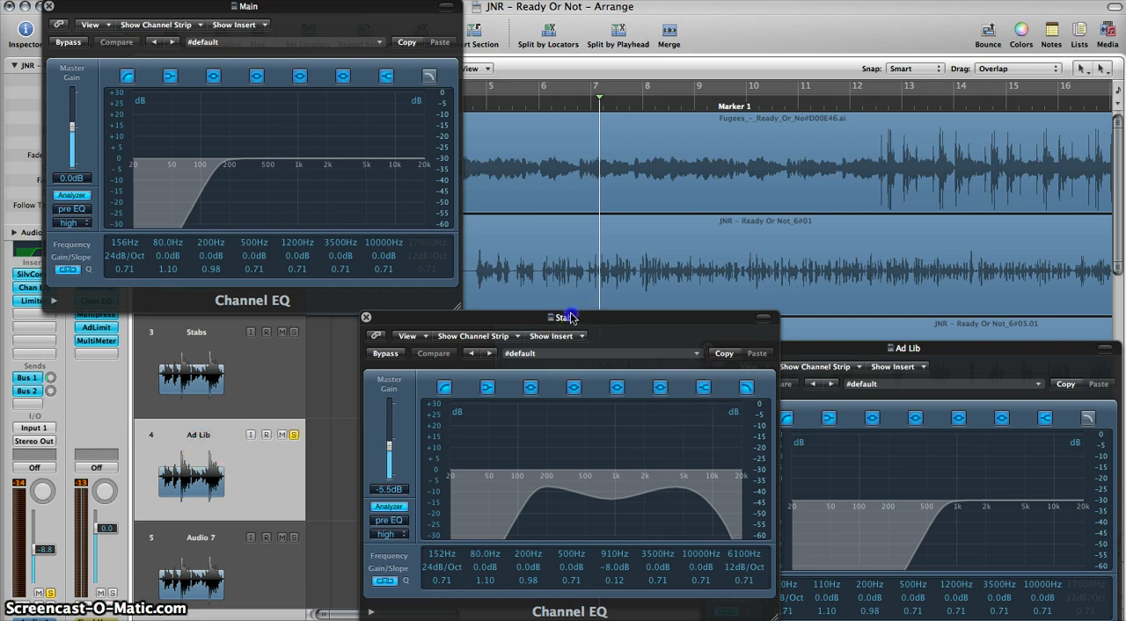
# Step: Reposition the Stabs and Ad Lib Channel EQ windows and solo the Stabs track
pyautogui.moveTo(571, 318); pyautogui.dragTo(259, 325)
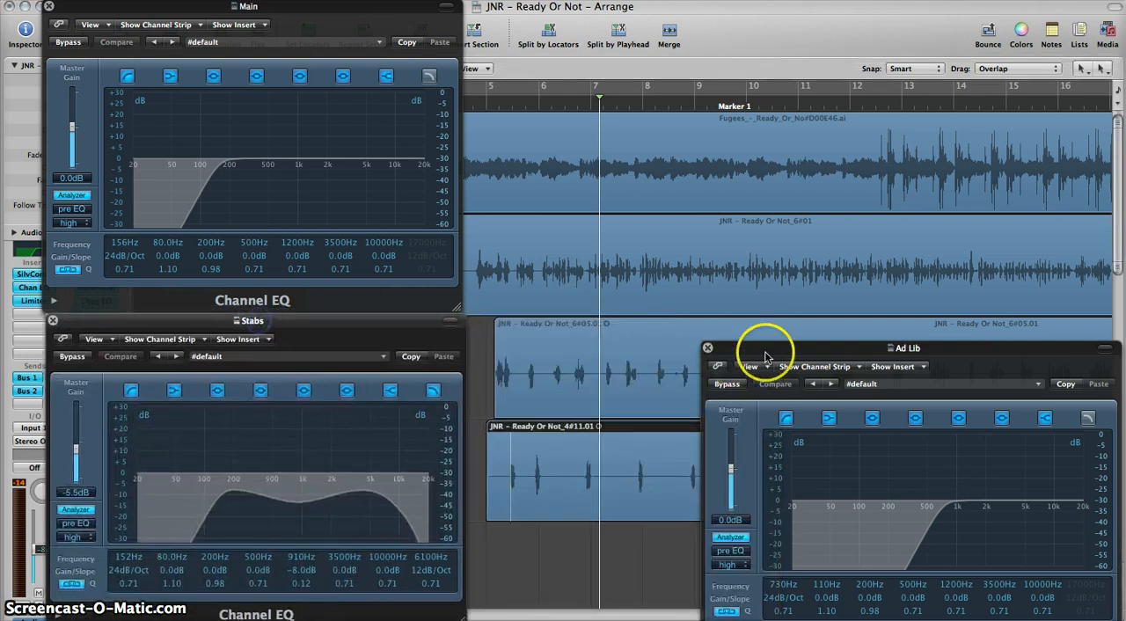
pyautogui.moveTo(812, 346); pyautogui.dragTo(650, 339)
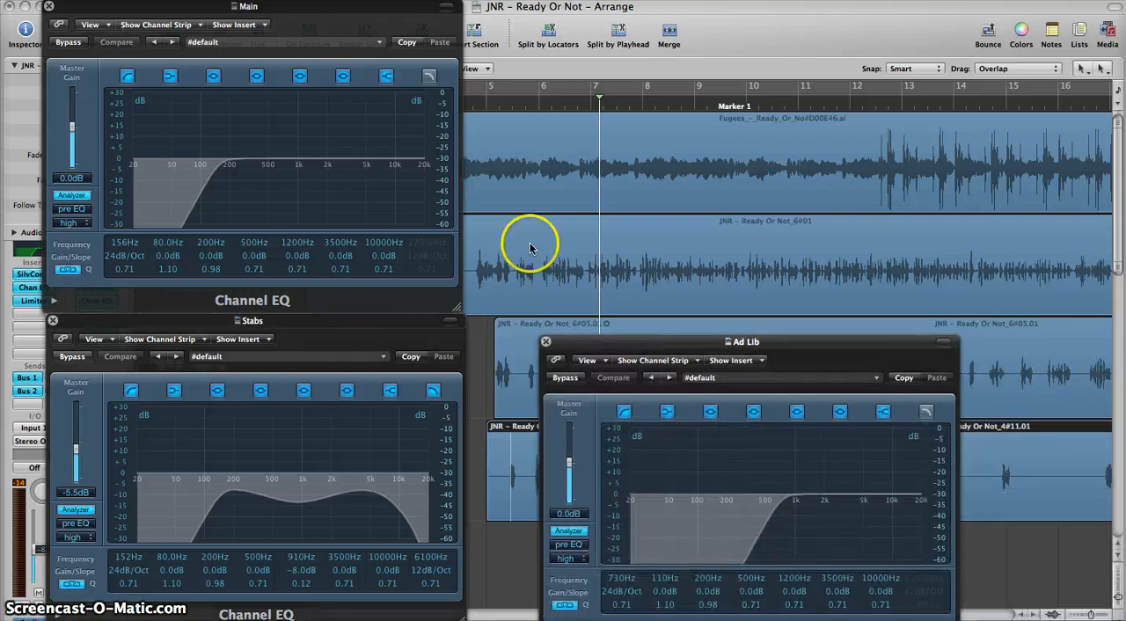
pyautogui.click(188, 324)
pyautogui.click(686, 343)
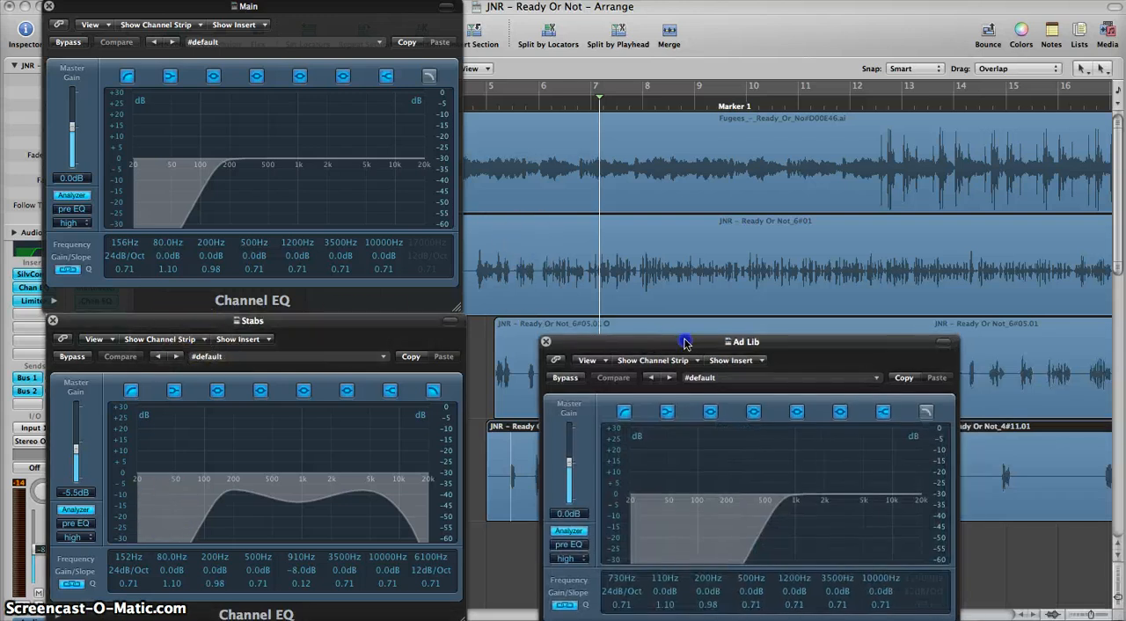
pyautogui.moveTo(686, 343); pyautogui.dragTo(428, 352)
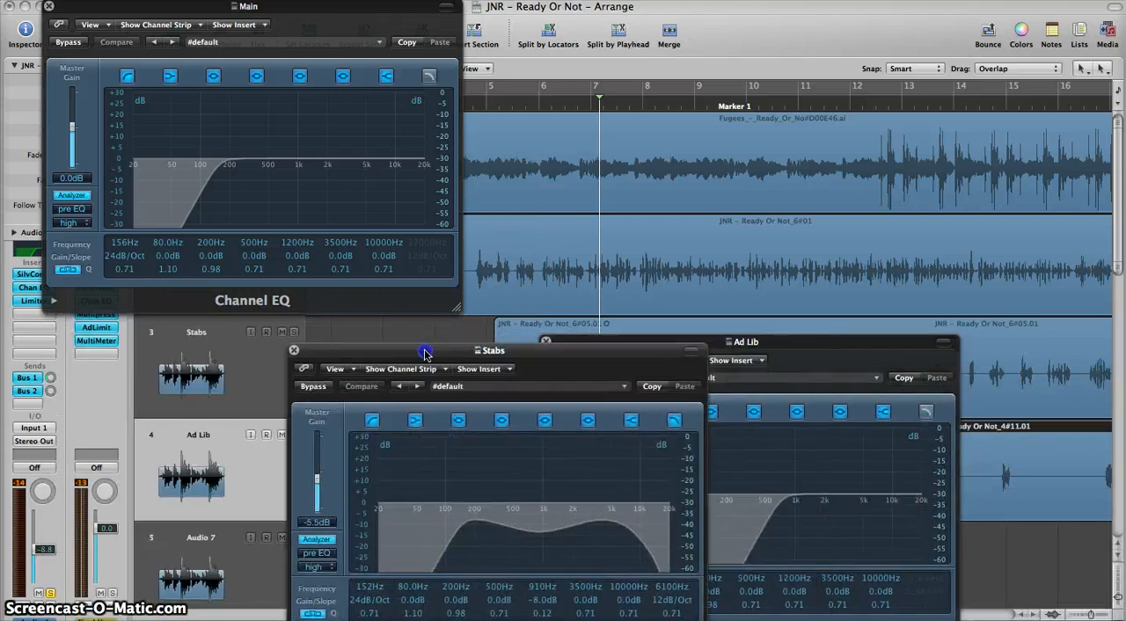
pyautogui.click(292, 332)
# Step: Play the soloed vocals from just before bar 5 and arrange the Stabs and Ad Lib EQs side by side below the Main track
pyautogui.click(47, 6)
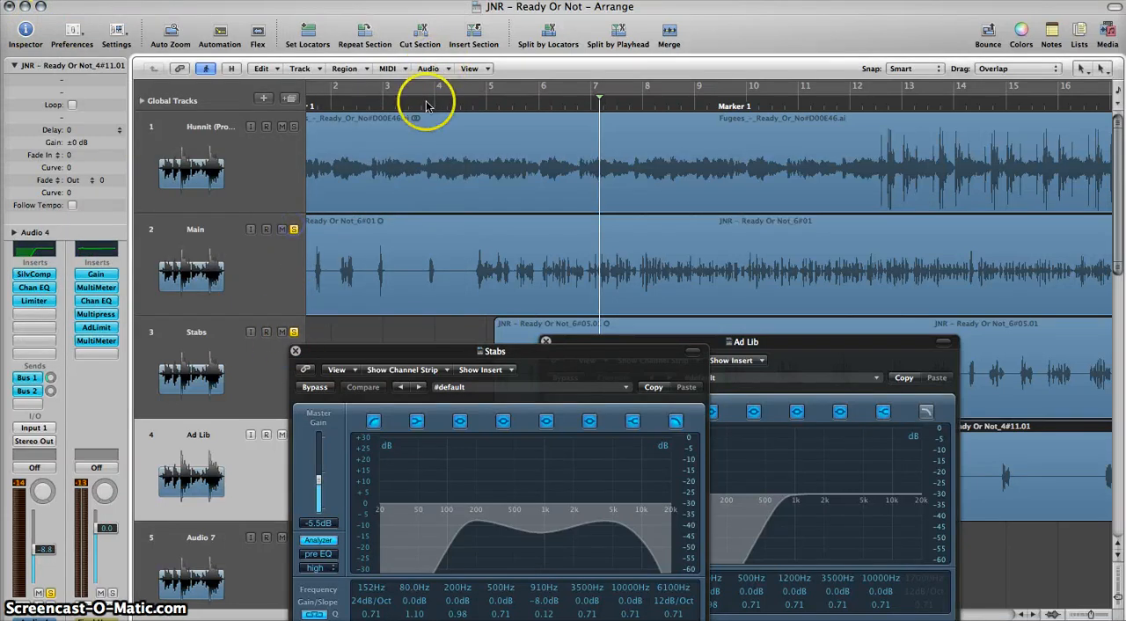
pyautogui.doubleClick(473, 104)
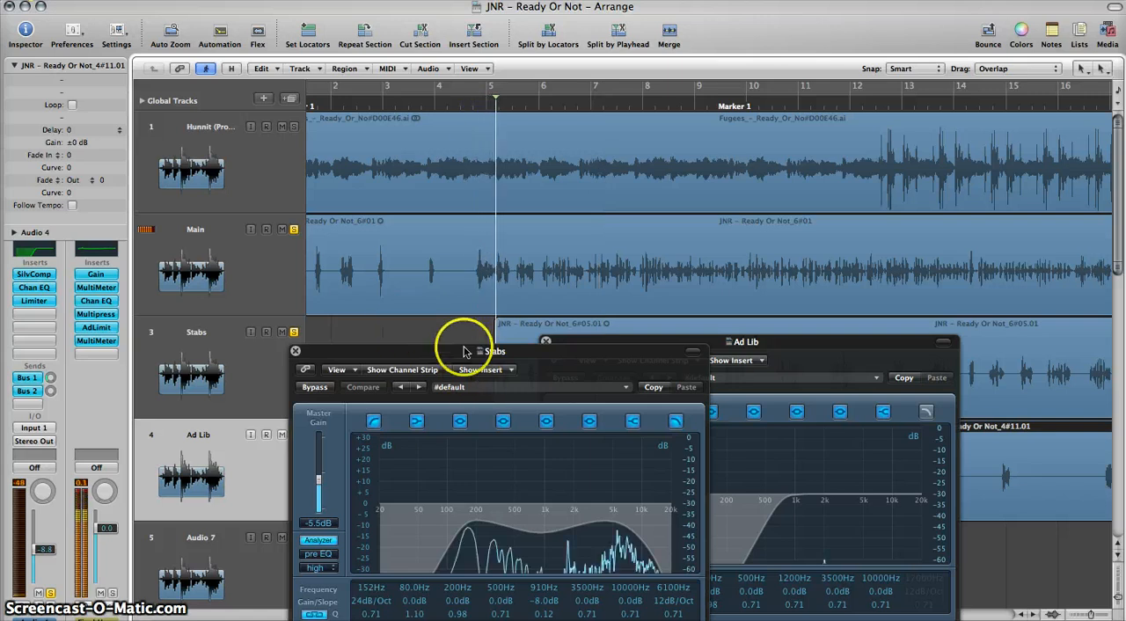
pyautogui.moveTo(466, 350); pyautogui.dragTo(216, 306)
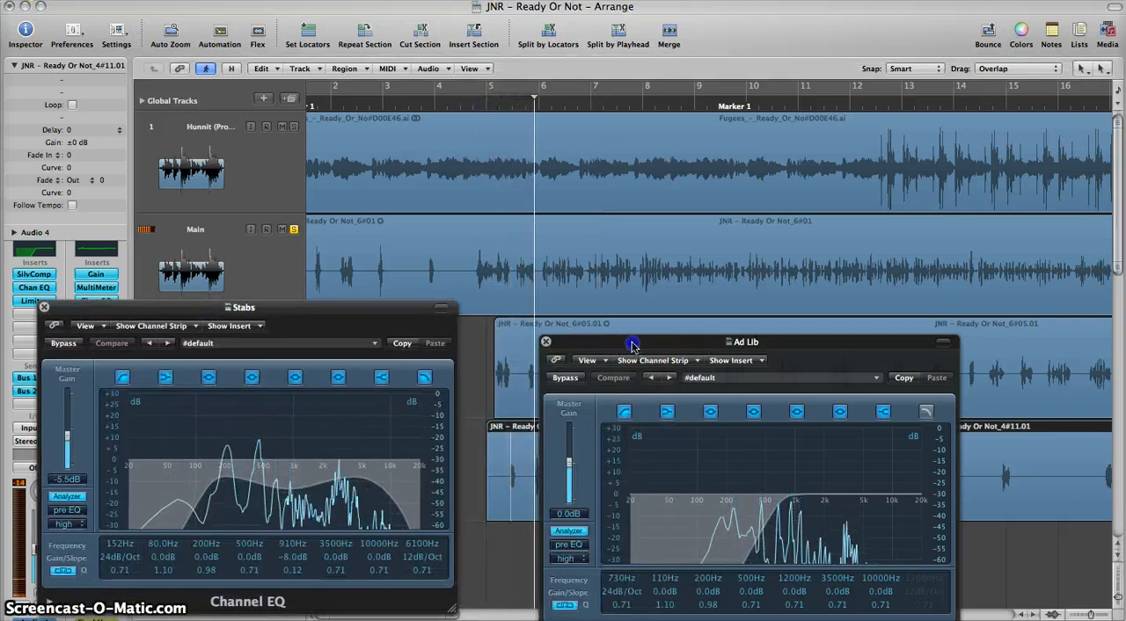
pyautogui.moveTo(636, 344); pyautogui.dragTo(764, 334)
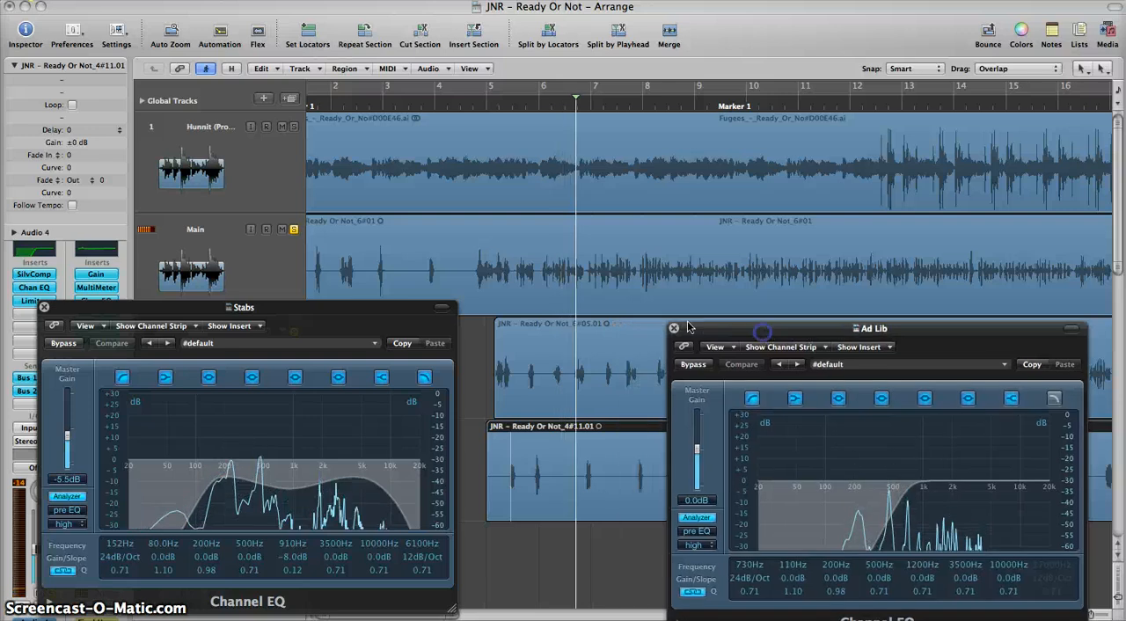
pyautogui.moveTo(338, 310); pyautogui.dragTo(391, 332)
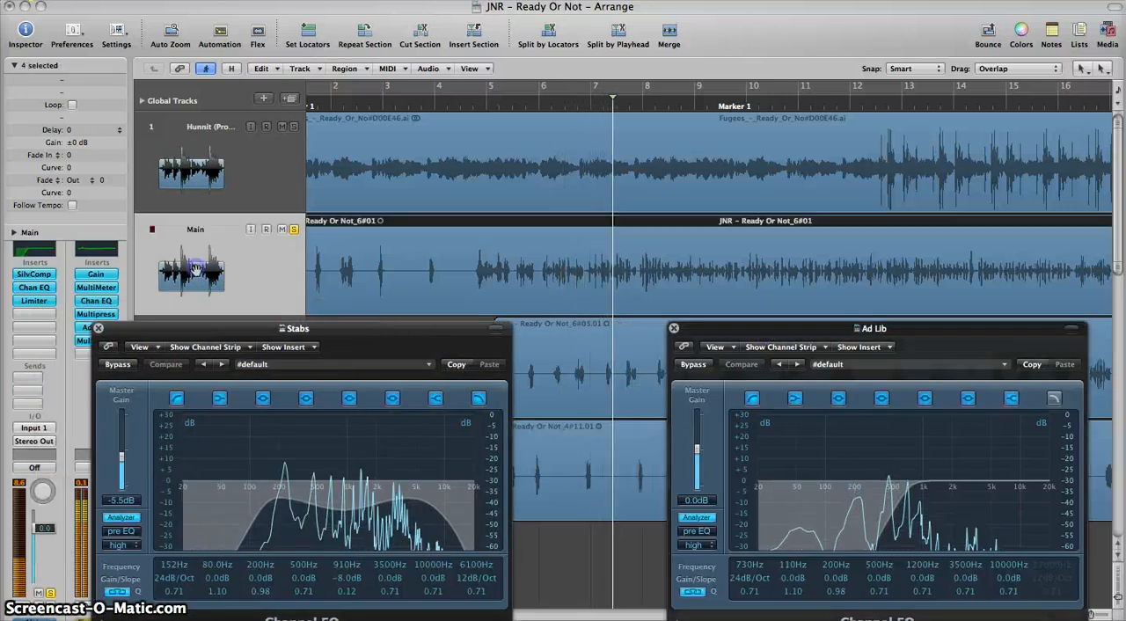
# Step: Open the Main track's Channel EQ and raise the Stabs EQ's master gain to +1.0 dB
pyautogui.click(44, 287)
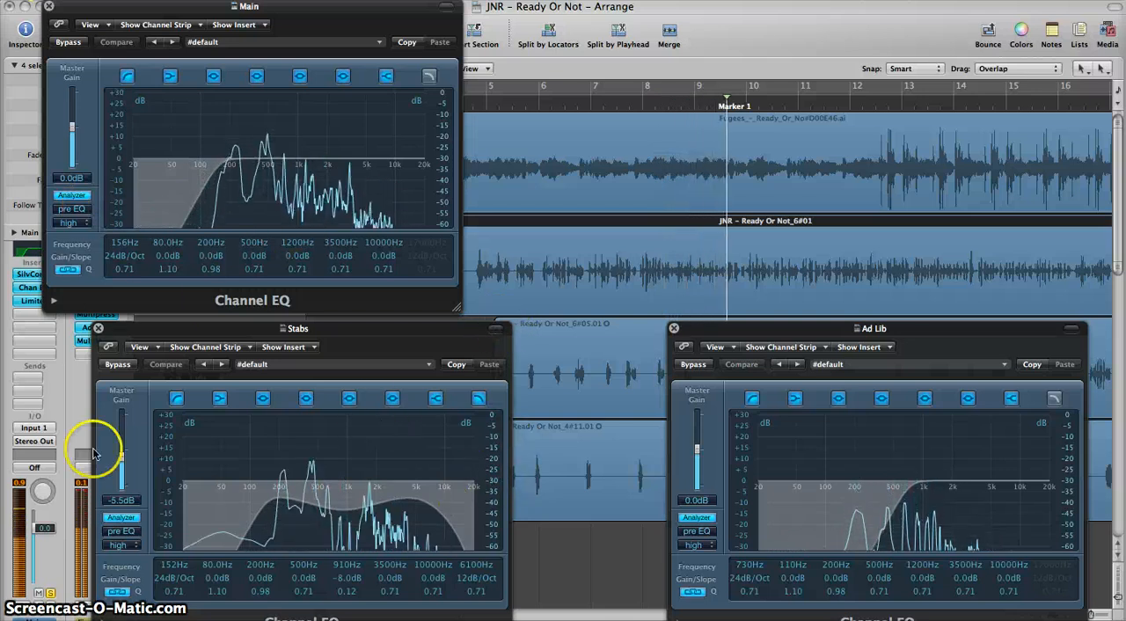
pyautogui.moveTo(123, 464)
pyautogui.mouseDown()
pyautogui.moveTo(130, 431)
pyautogui.moveTo(125, 454)
pyautogui.mouseUp()
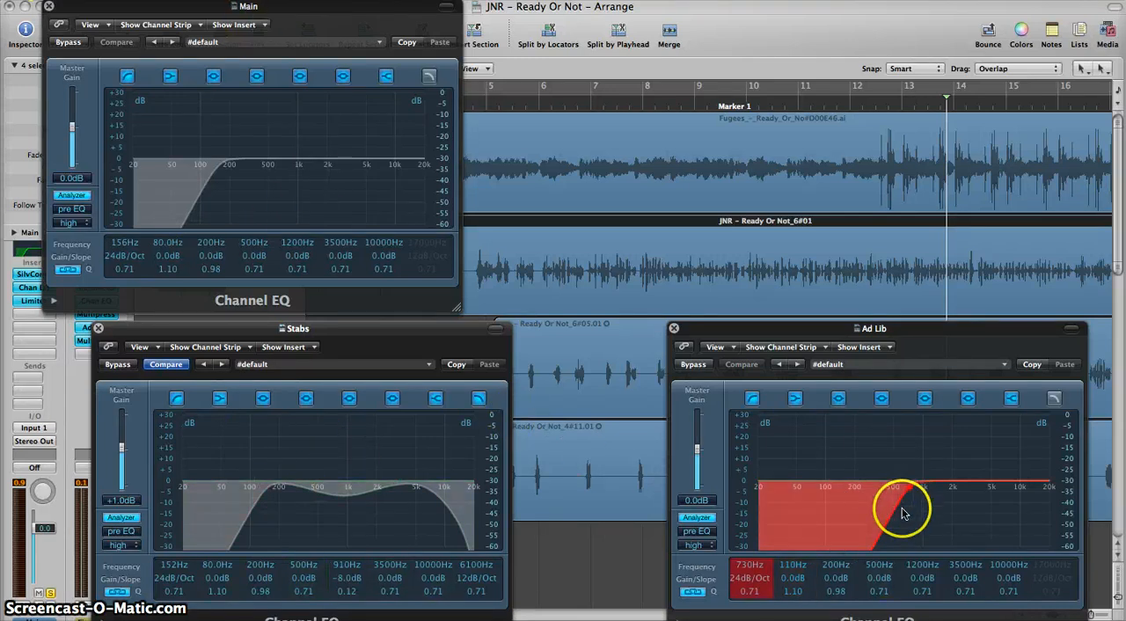
# Step: During playback, try the Ad Lib EQ's low cut at 106 Hz, settle on 770 Hz and stop playback
pyautogui.press('space')
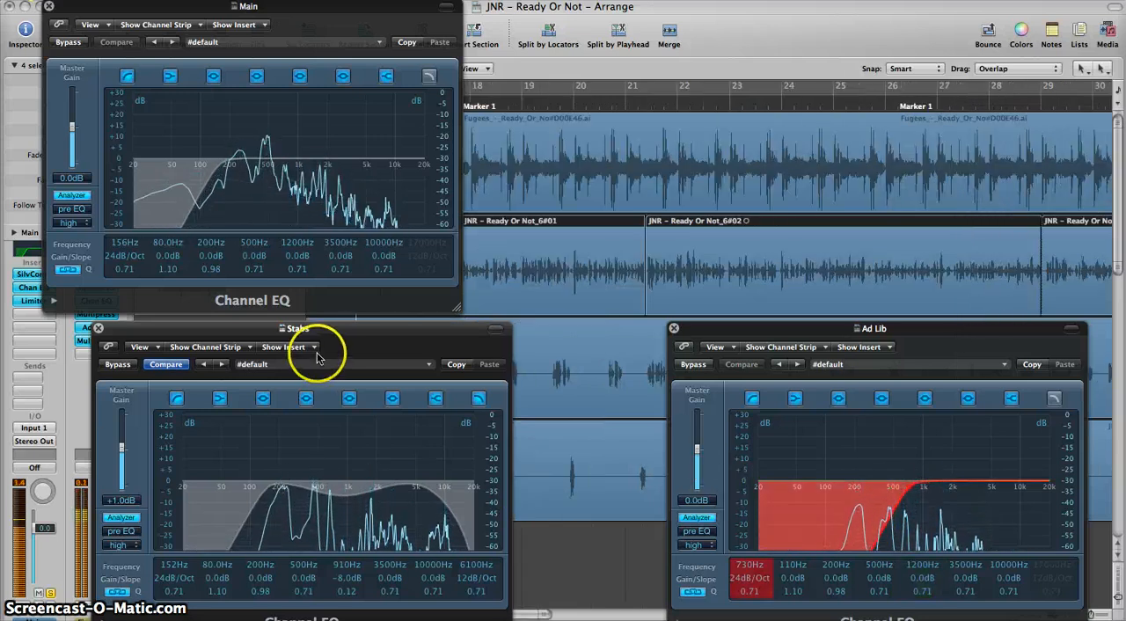
pyautogui.moveTo(897, 533); pyautogui.dragTo(810, 515)
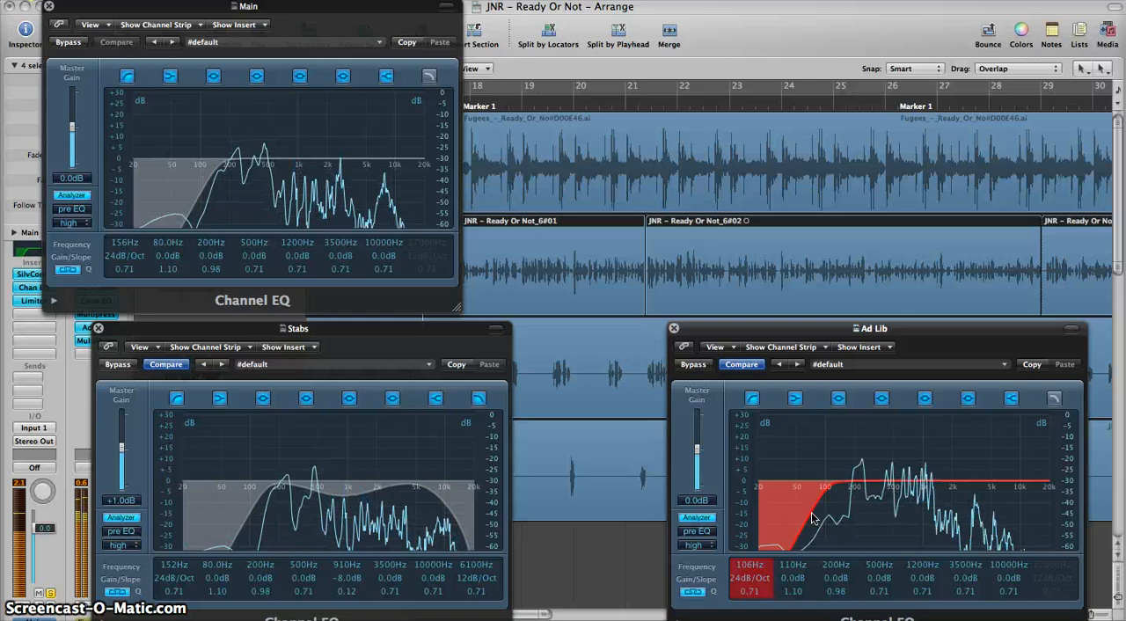
pyautogui.moveTo(811, 519); pyautogui.dragTo(896, 519)
pyautogui.press('space')
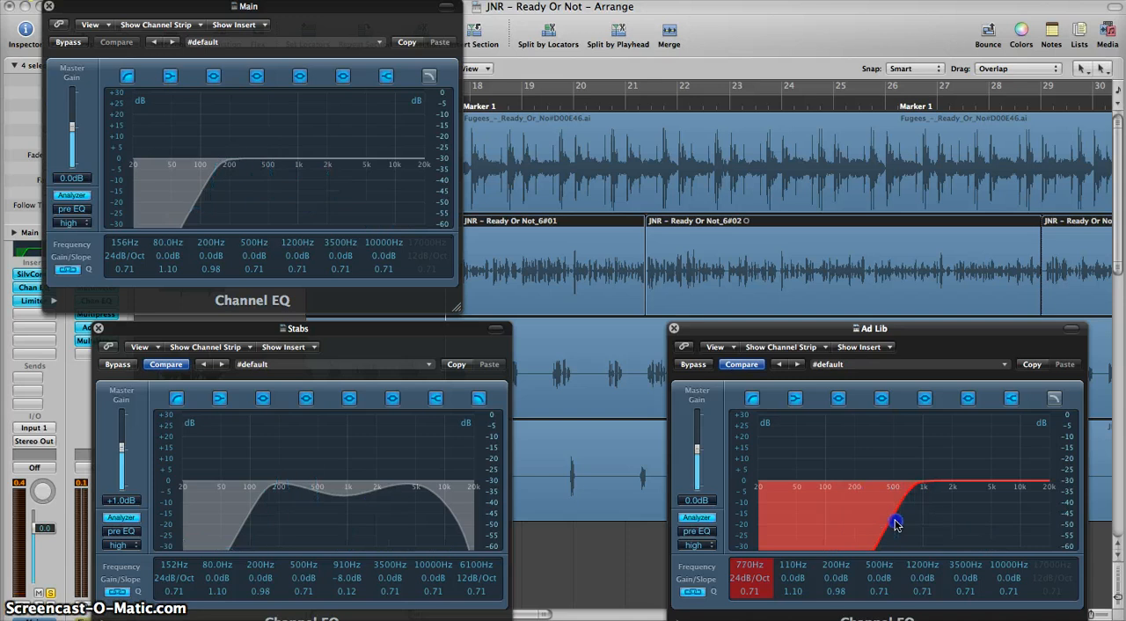
# Step: Close the Ad Lib, Stabs and Main Channel EQ windows
pyautogui.click(674, 329)
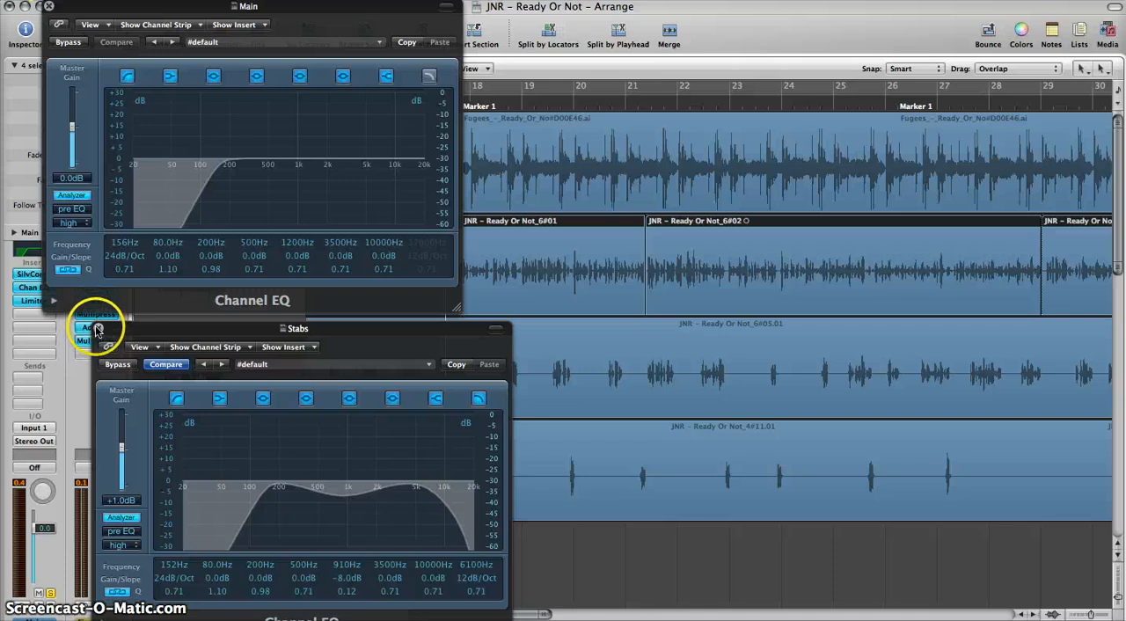
pyautogui.click(99, 329)
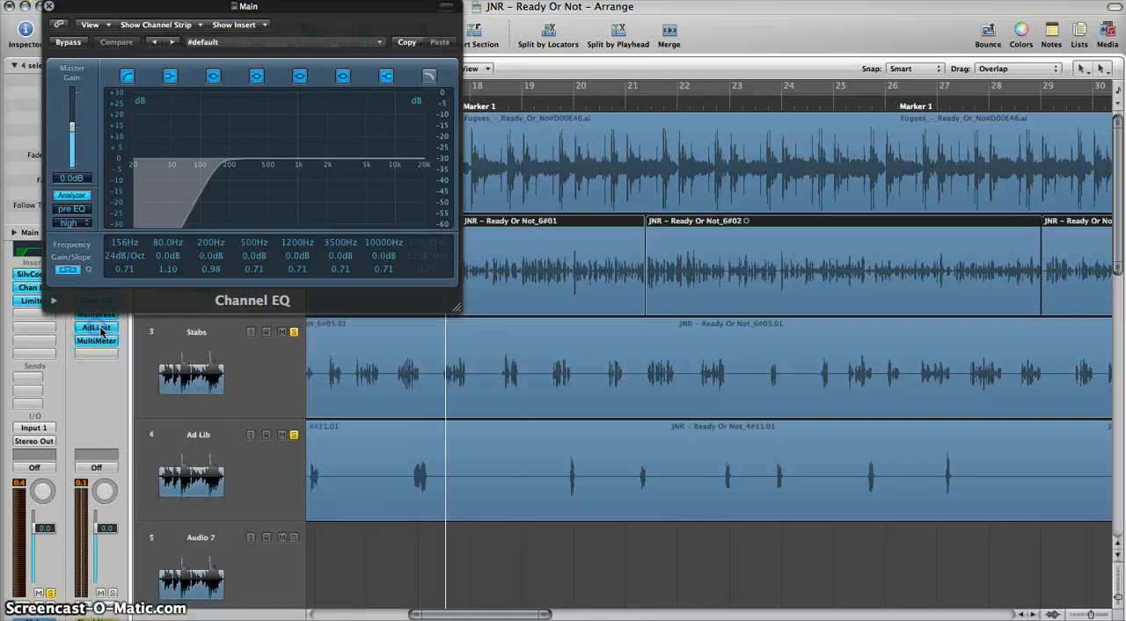
pyautogui.click(49, 8)
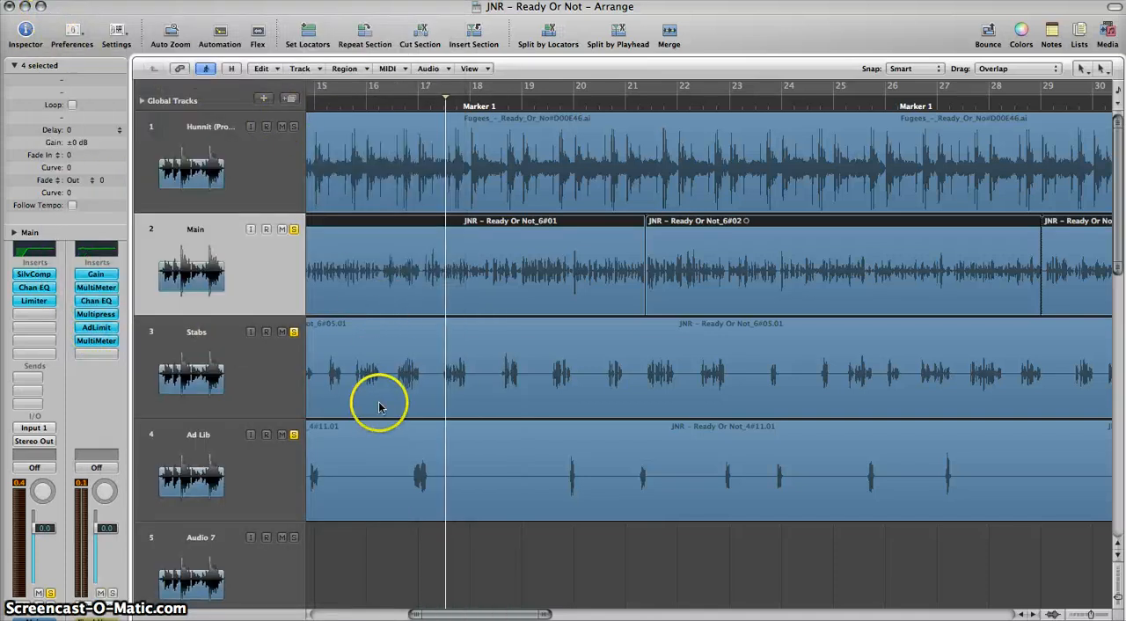
# Step: Select the Ad Lib track and return the playhead to near the start of the song
pyautogui.click(211, 475)
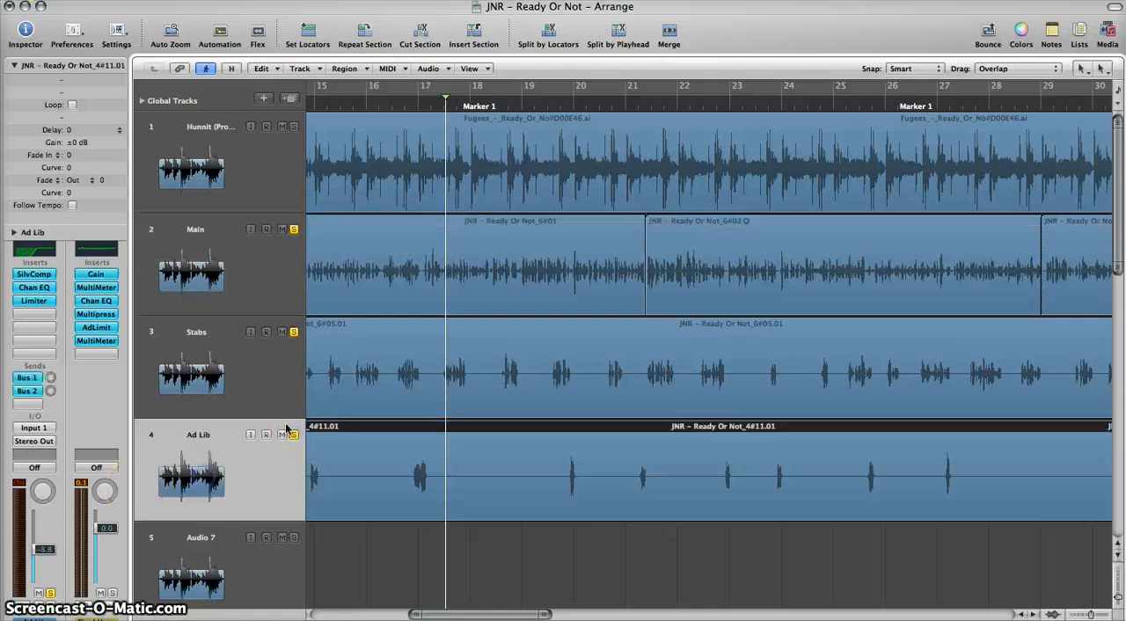
pyautogui.hscroll(-5, 413, 395)
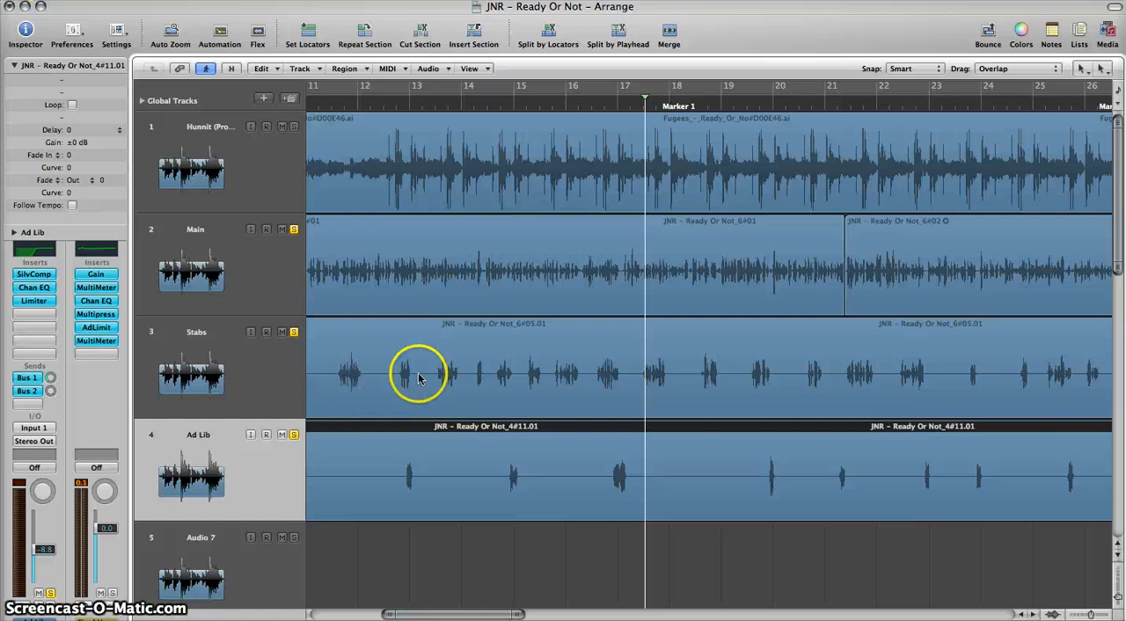
pyautogui.hscroll(-5, 414, 377)
pyautogui.hotkey('ctrl', 'Left')
pyautogui.hotkey('ctrl', 'Left')
pyautogui.hotkey('ctrl', 'Left')
pyautogui.hotkey('ctrl', 'Left')
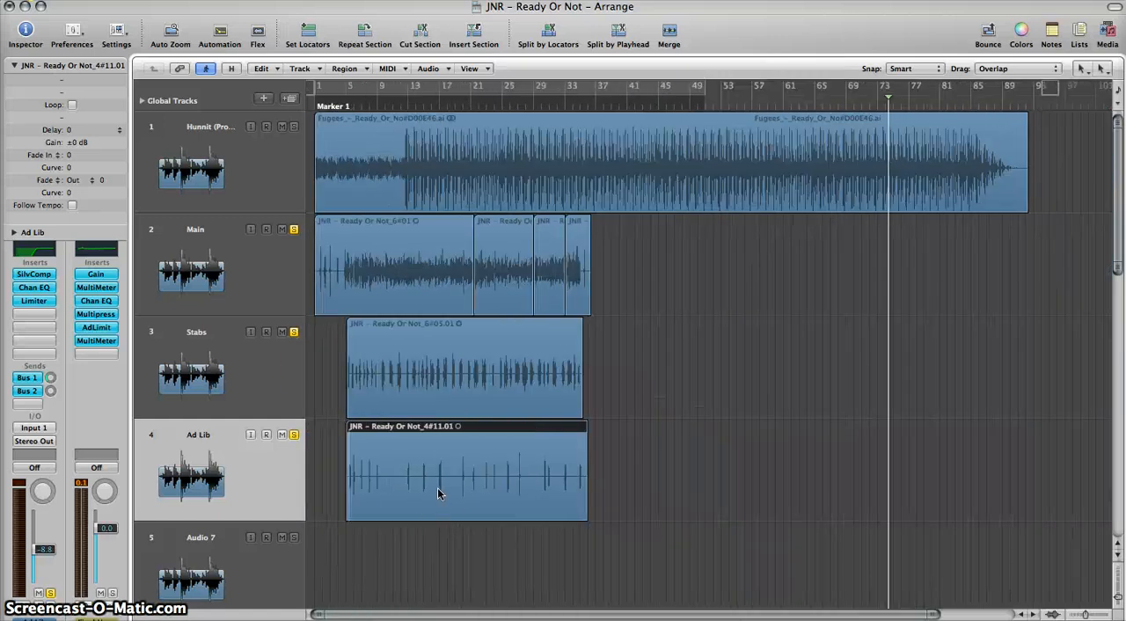
pyautogui.click(330, 106)
# Step: Split the start of the Stabs region with the Scissors tool around the first few vocal stabs between bars 5 and 7
pyautogui.click(429, 383)
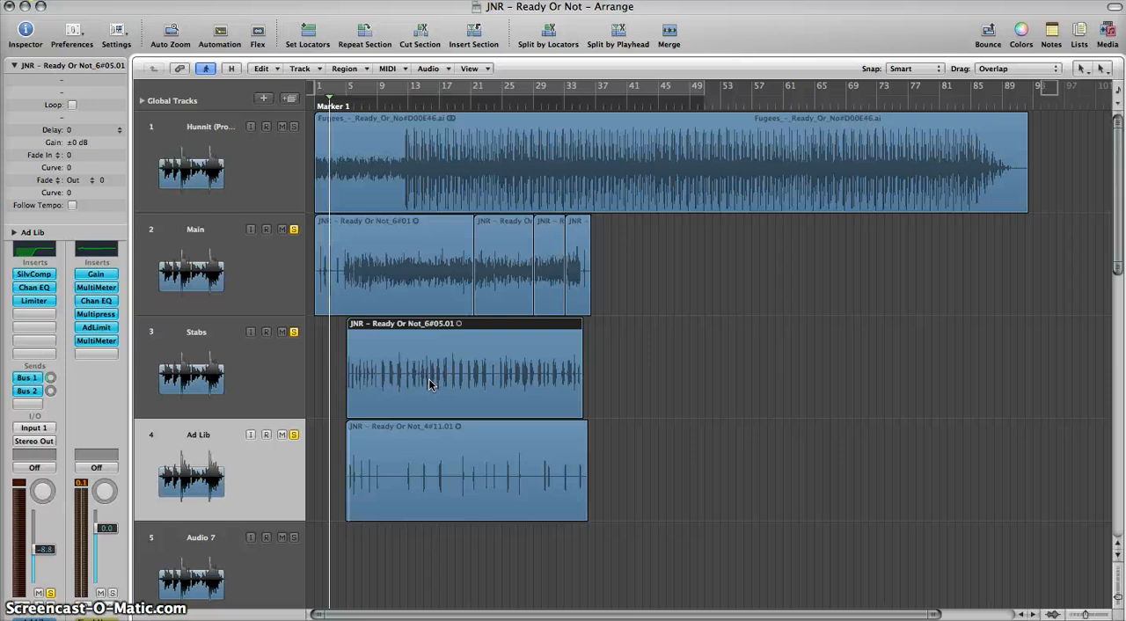
pyautogui.hotkey('ctrl', 'Right')
pyautogui.hotkey('ctrl', 'Right')
pyautogui.hotkey('ctrl', 'Right')
pyautogui.hotkey('ctrl', 'Right')
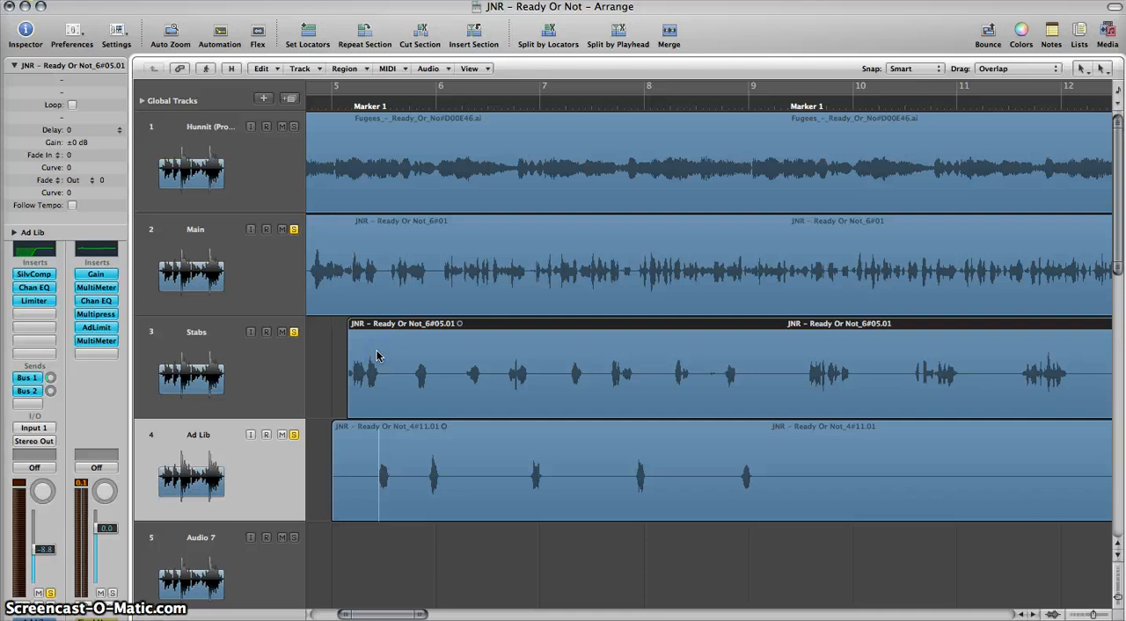
pyautogui.hotkey('ctrl', 'Left')
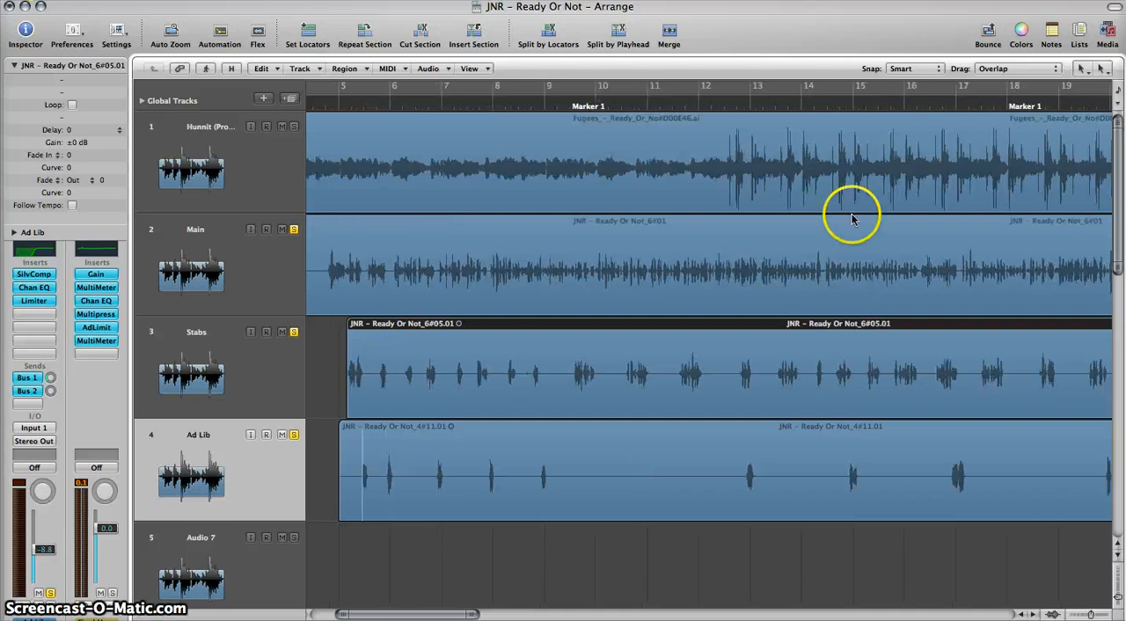
pyautogui.click(1082, 69)
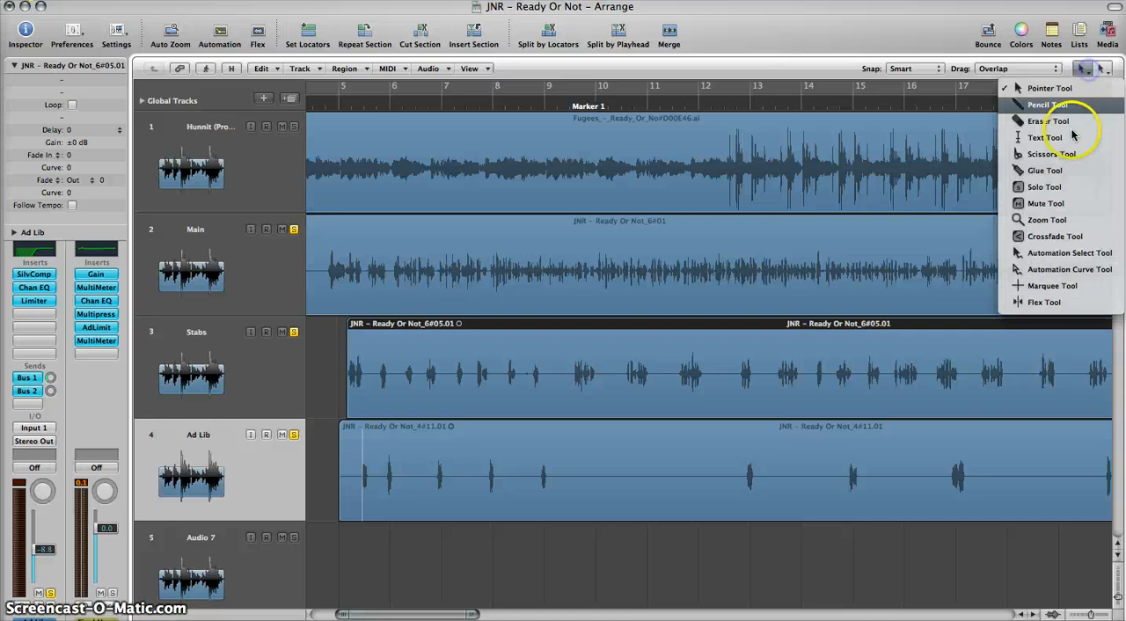
pyautogui.click(1048, 153)
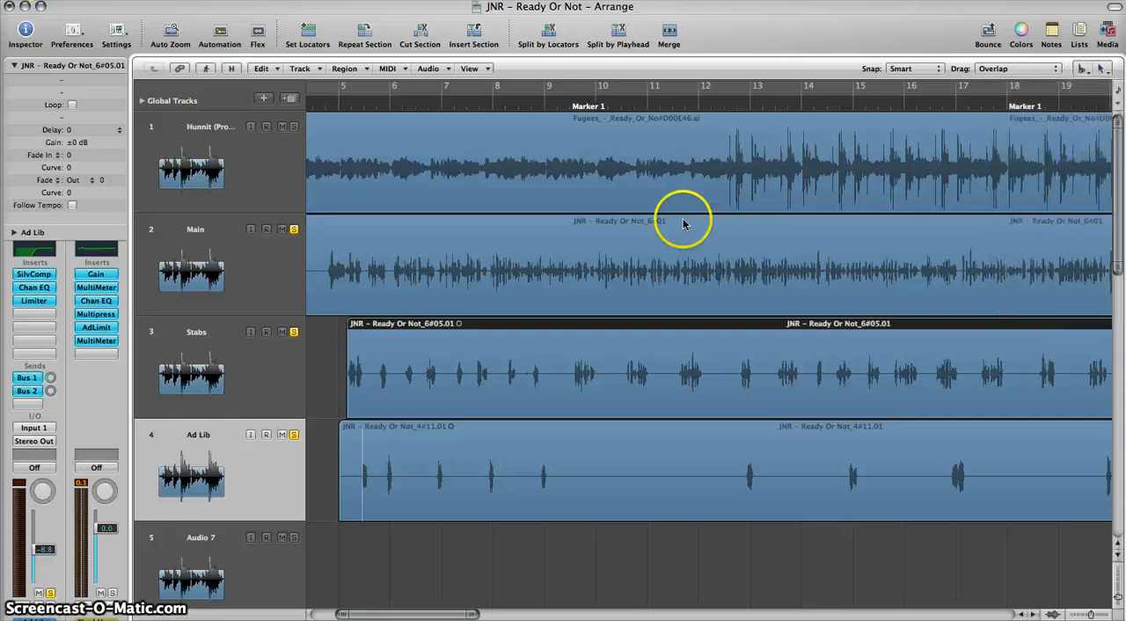
pyautogui.click(373, 383)
pyautogui.click(377, 384)
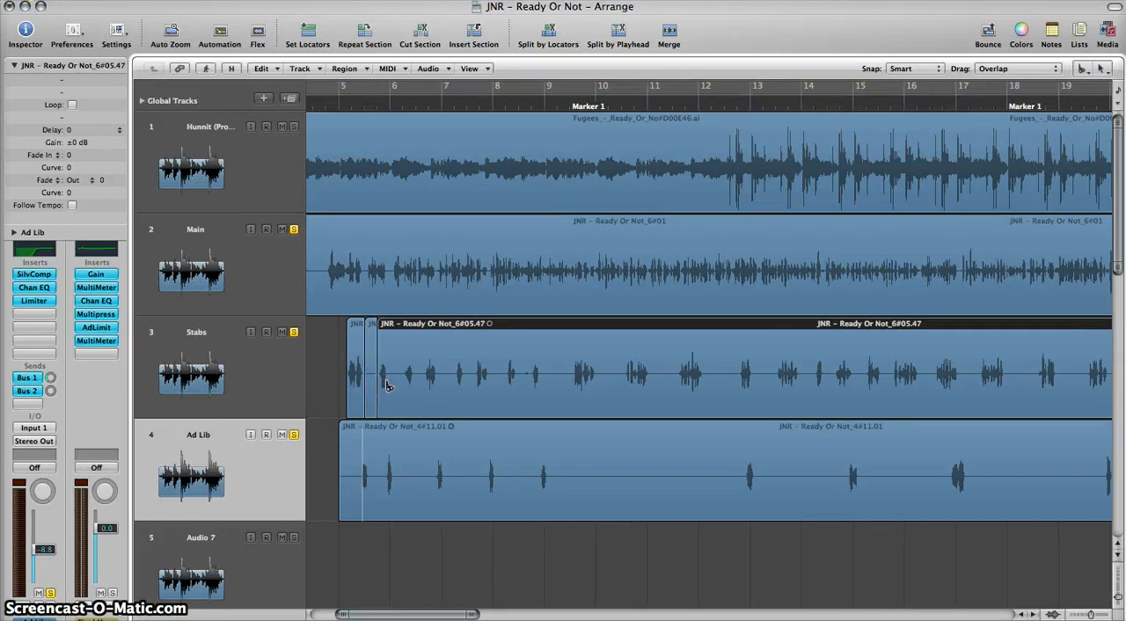
pyautogui.click(389, 385)
pyautogui.click(402, 384)
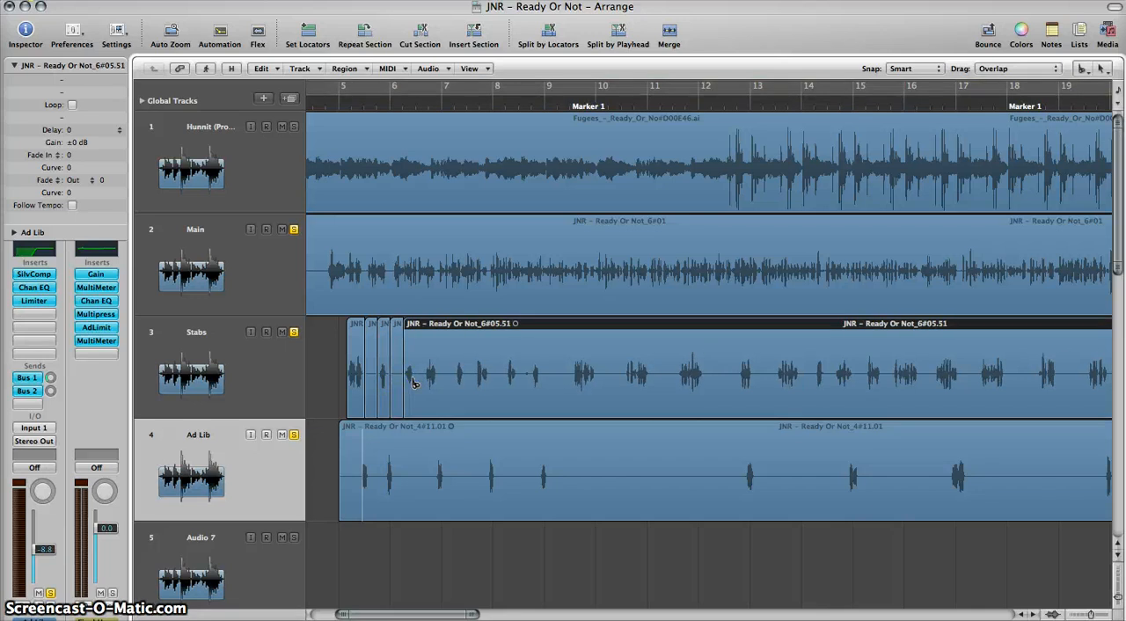
pyautogui.click(415, 385)
pyautogui.click(421, 383)
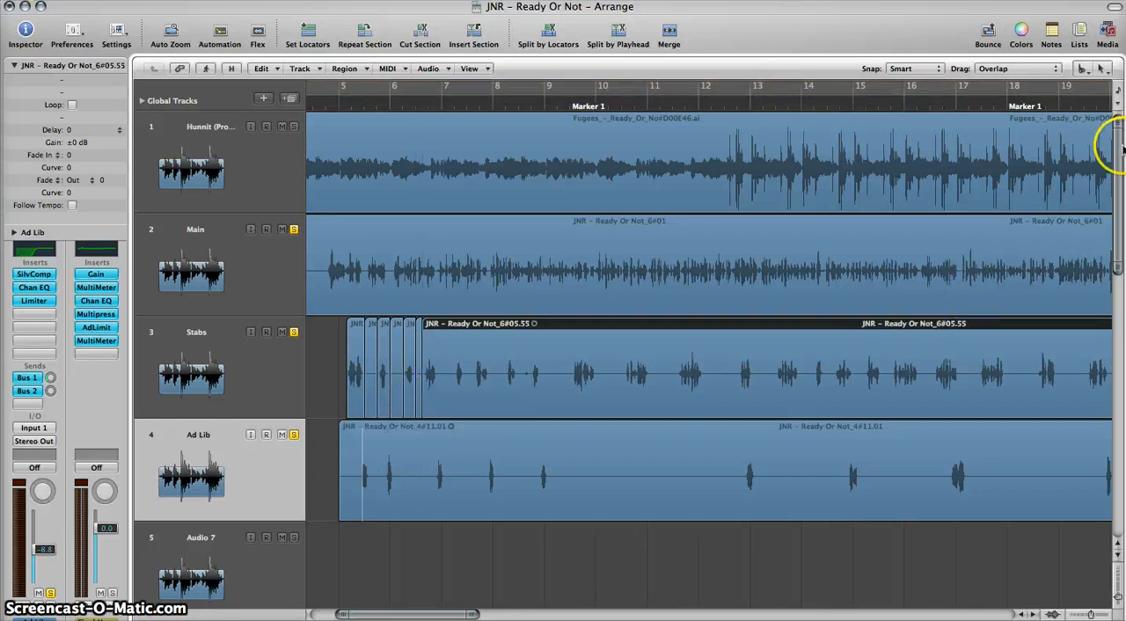
# Step: Switch back to the Pointer tool and delete the three silent pieces between the first stabs on the Stabs track
pyautogui.click(1081, 68)
pyautogui.click(1038, 91)
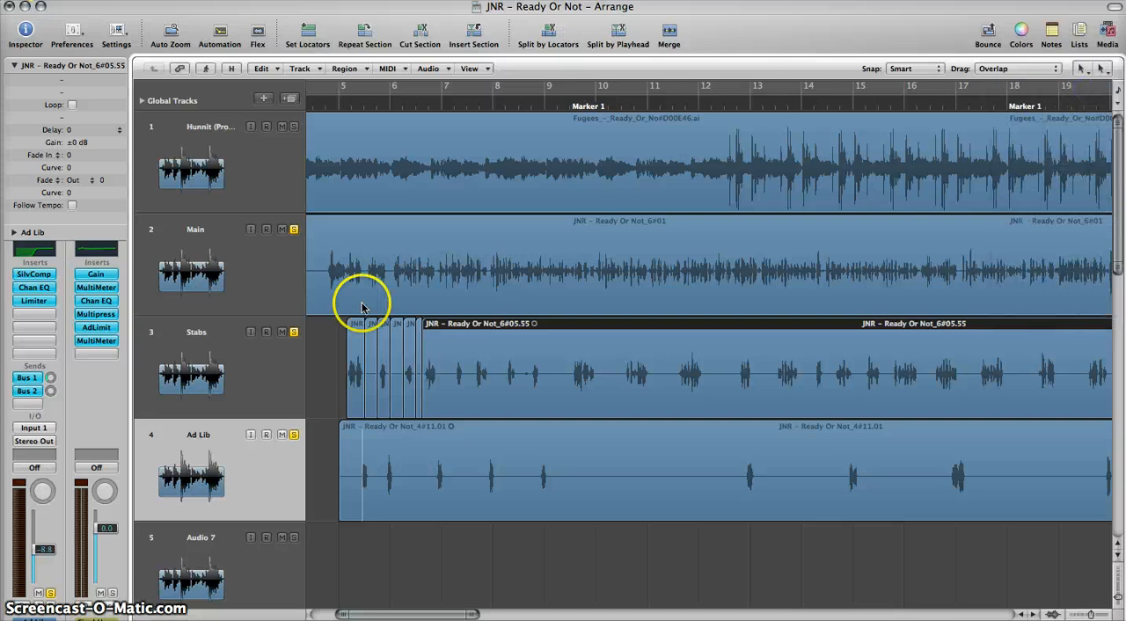
pyautogui.click(365, 334)
pyautogui.press('Delete')
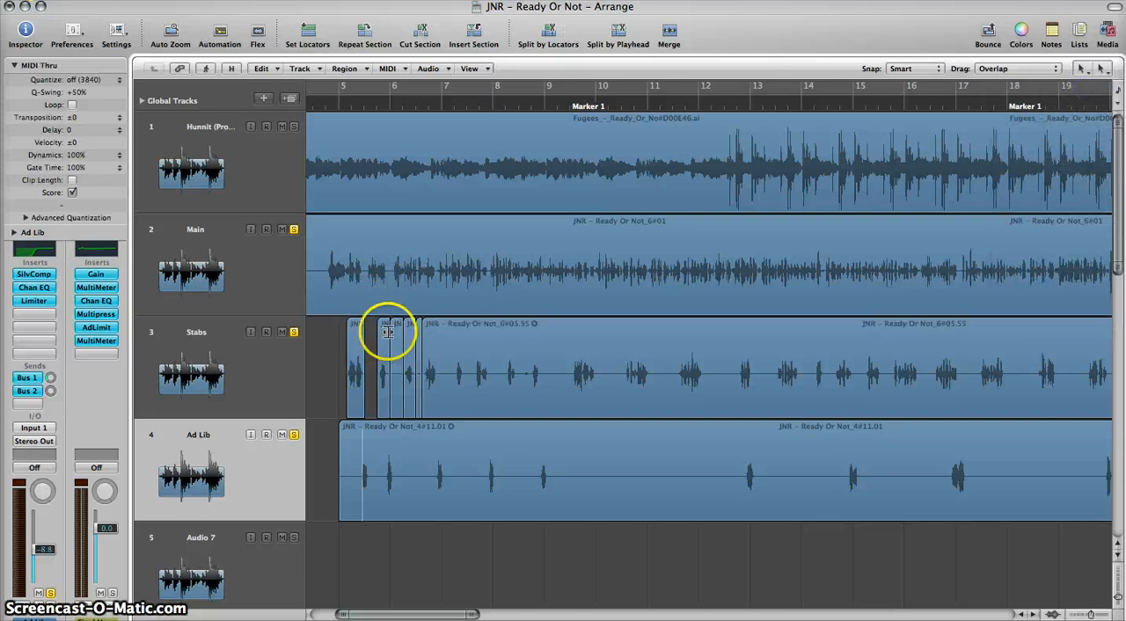
pyautogui.click(396, 333)
pyautogui.press('Delete')
pyautogui.click(418, 339)
pyautogui.press('Delete')
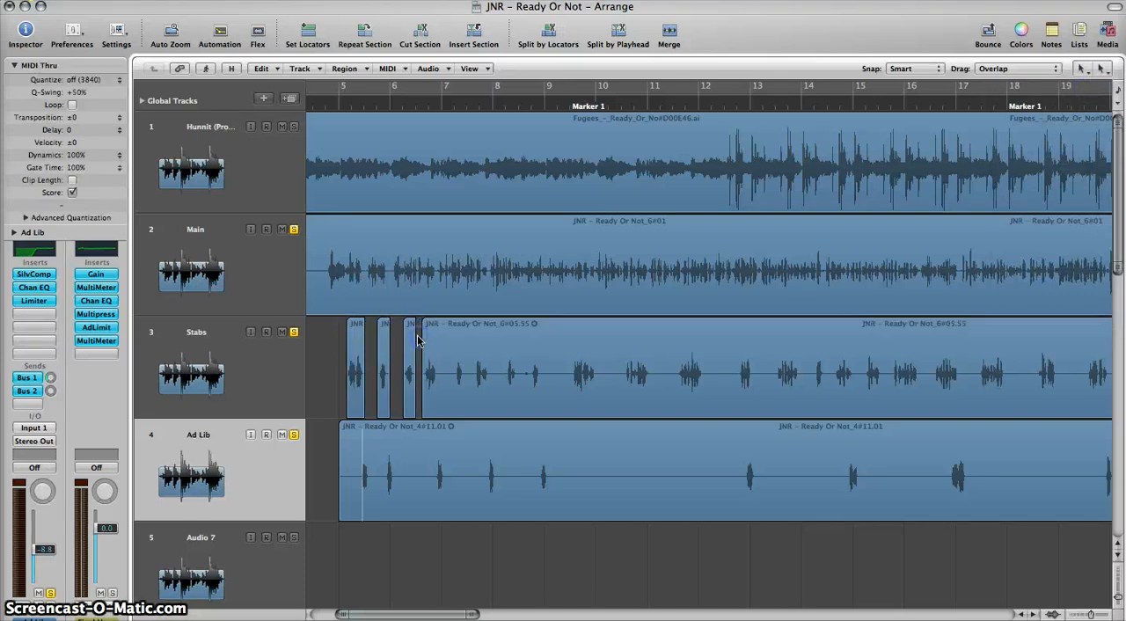
pyautogui.hotkey('ctrl', 'Right')
pyautogui.hotkey('ctrl', 'Right')
pyautogui.hotkey('ctrl', 'Right')
pyautogui.hotkey('ctrl', 'Right')
pyautogui.hotkey('ctrl', 'Right')
pyautogui.hotkey('ctrl', 'Right')
pyautogui.hotkey('ctrl', 'Right')
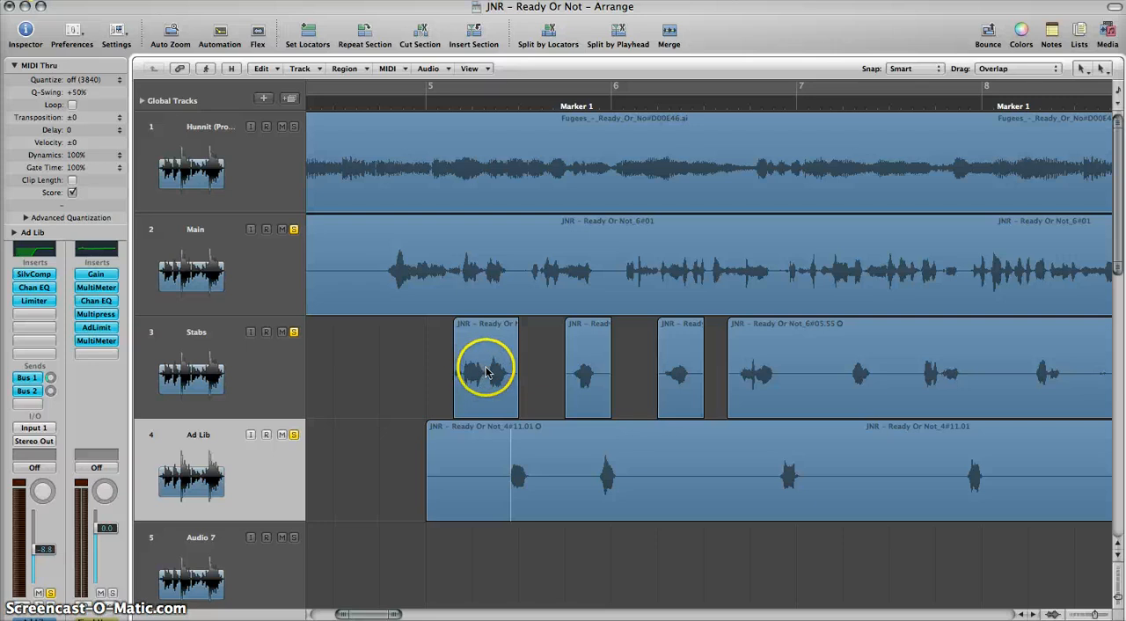
# Step: Select the Stabs track and play the soloed vocals from just before bar 5
pyautogui.click(224, 361)
pyautogui.click(397, 106)
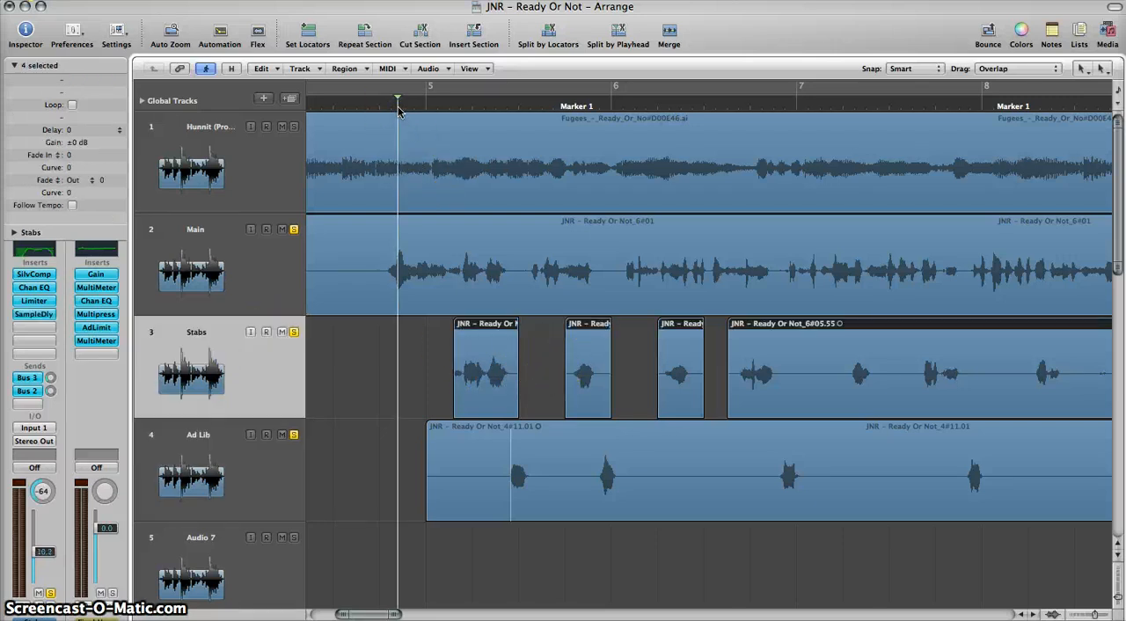
pyautogui.press('space')
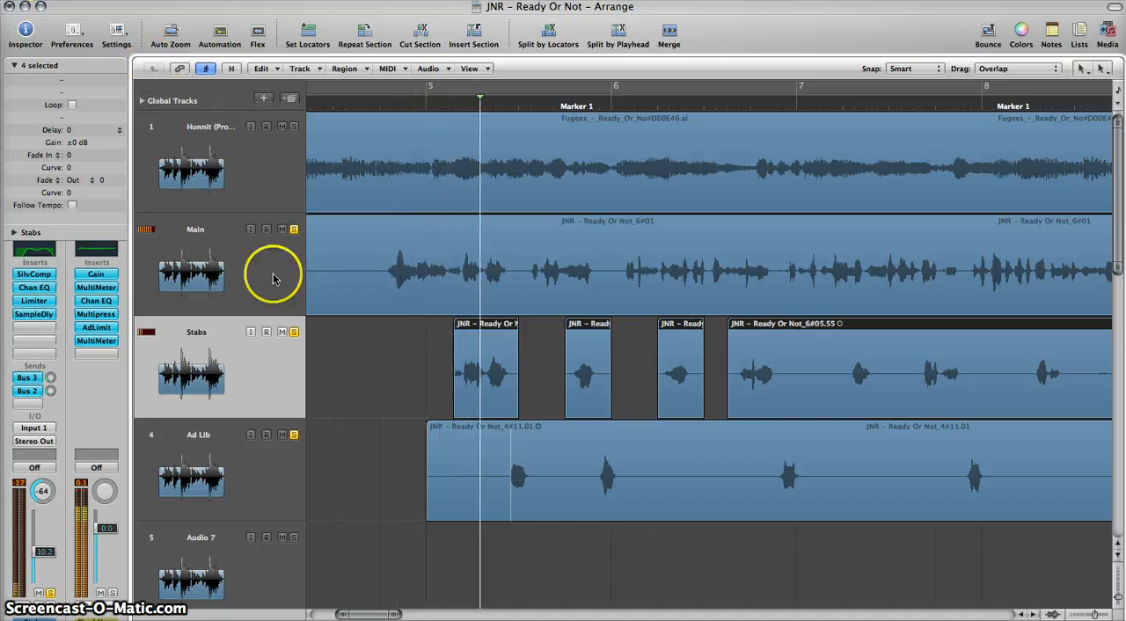
# Step: Turn off solo on the Main and Ad Lib tracks so only the Stabs track is soloed
pyautogui.click(293, 232)
pyautogui.click(293, 444)
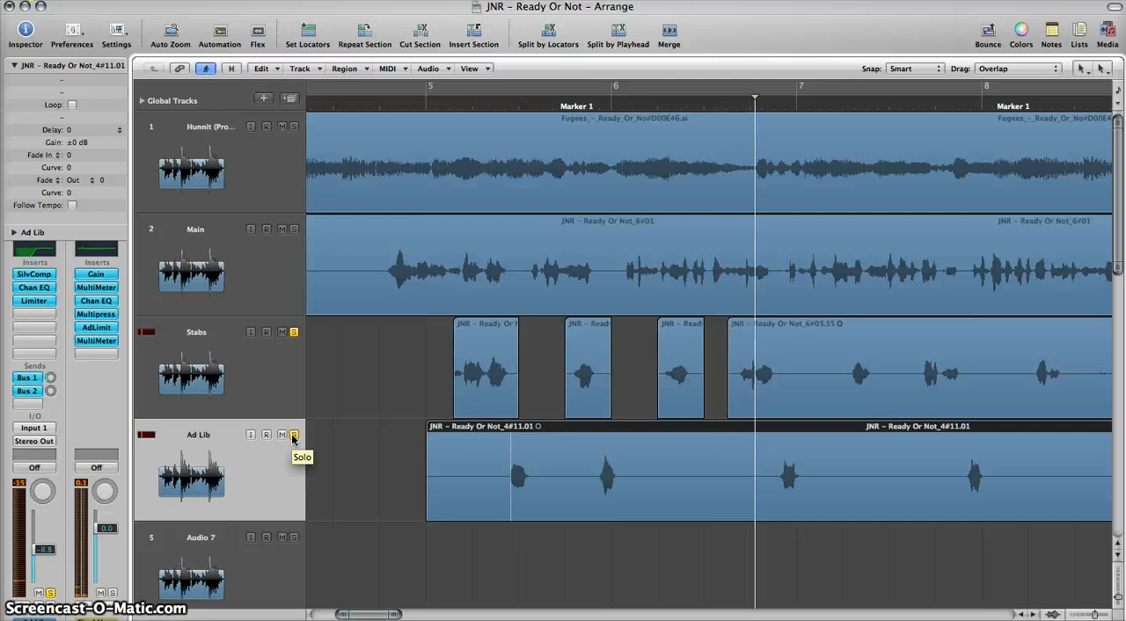
pyautogui.click(293, 435)
pyautogui.click(304, 373)
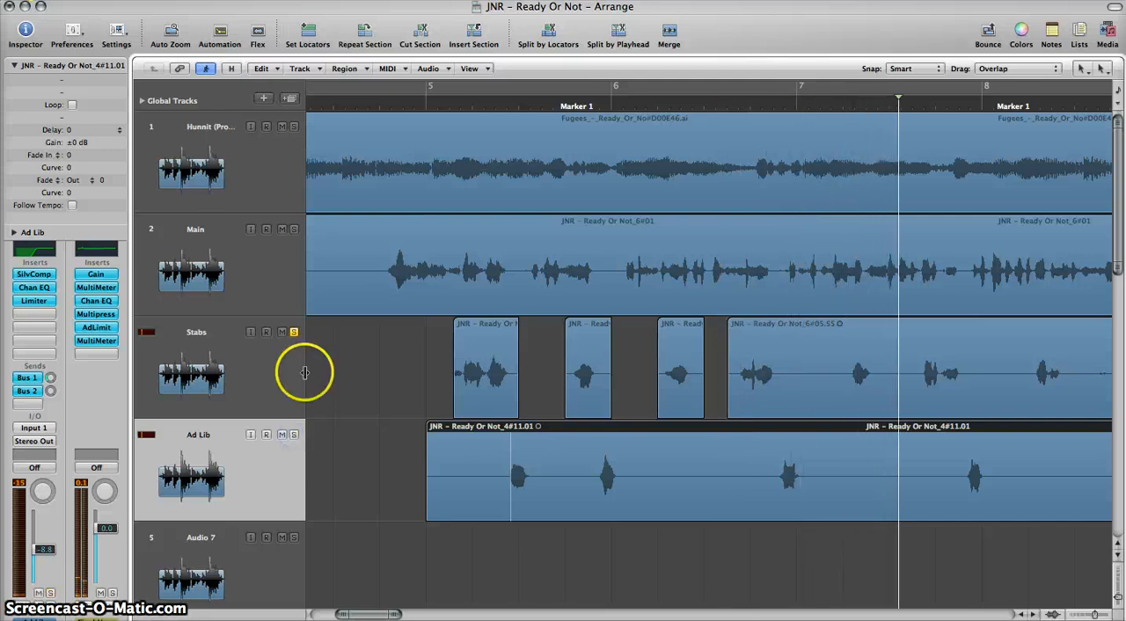
# Step: Strip the silence from the long remaining Stabs region with a 4.0 % threshold and 0.1000 sec minimum silence time
pyautogui.click(766, 345)
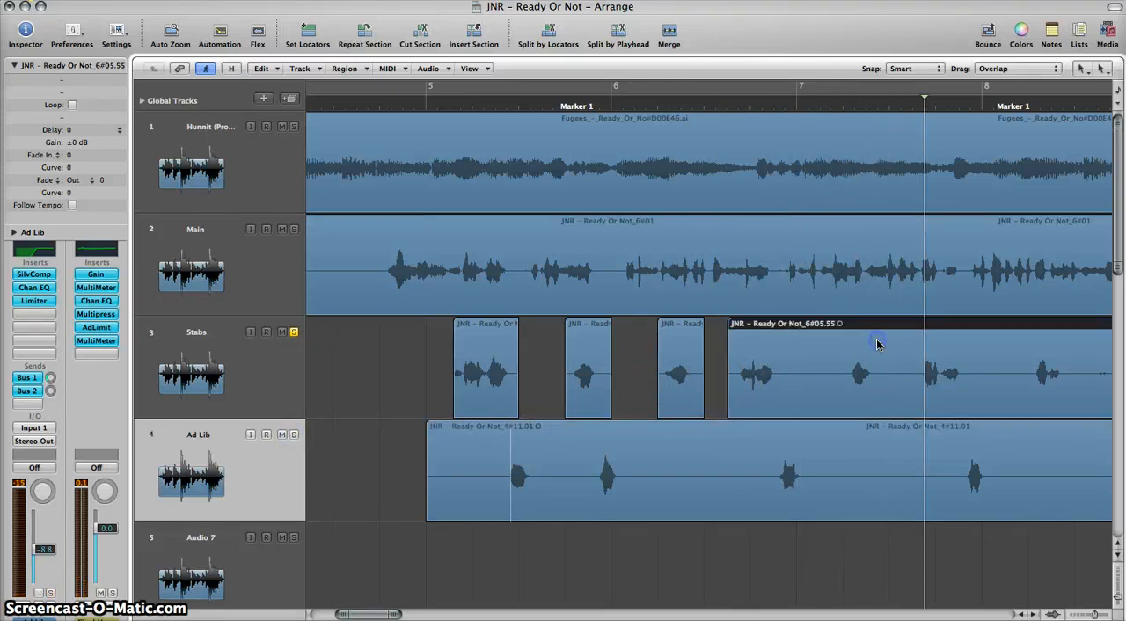
pyautogui.hotkey('ctrl', 'Left')
pyautogui.hotkey('ctrl', 'Left')
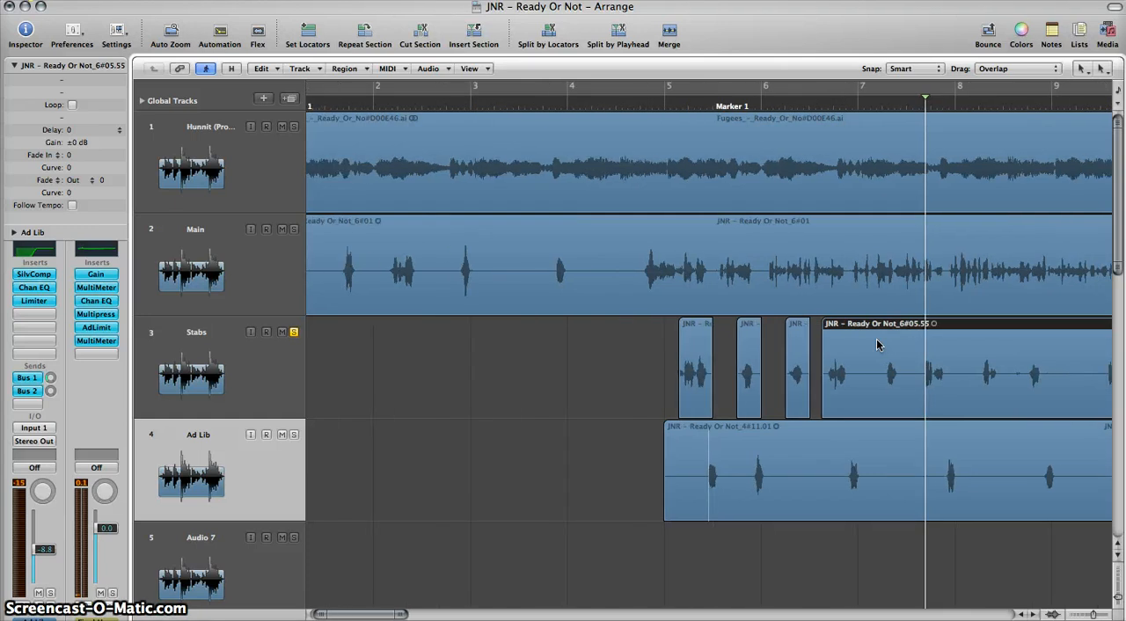
pyautogui.hotkey('ctrl', 'x')
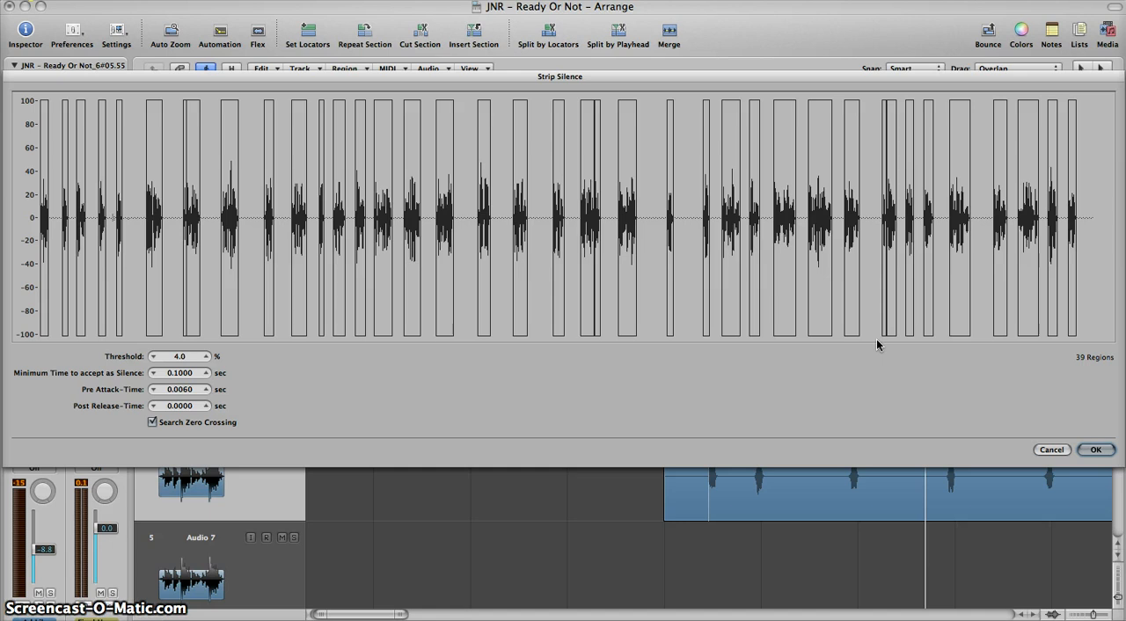
pyautogui.press('Return')
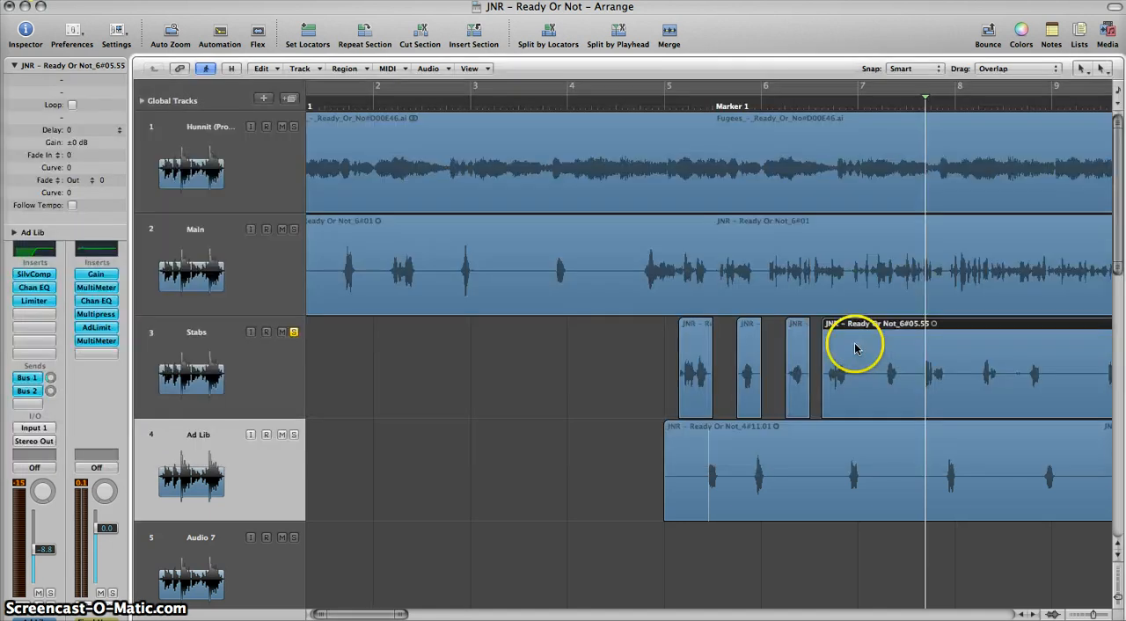
pyautogui.hotkey('ctrl', 'Left')
pyautogui.hotkey('ctrl', 'Left')
pyautogui.hotkey('ctrl', 'Left')
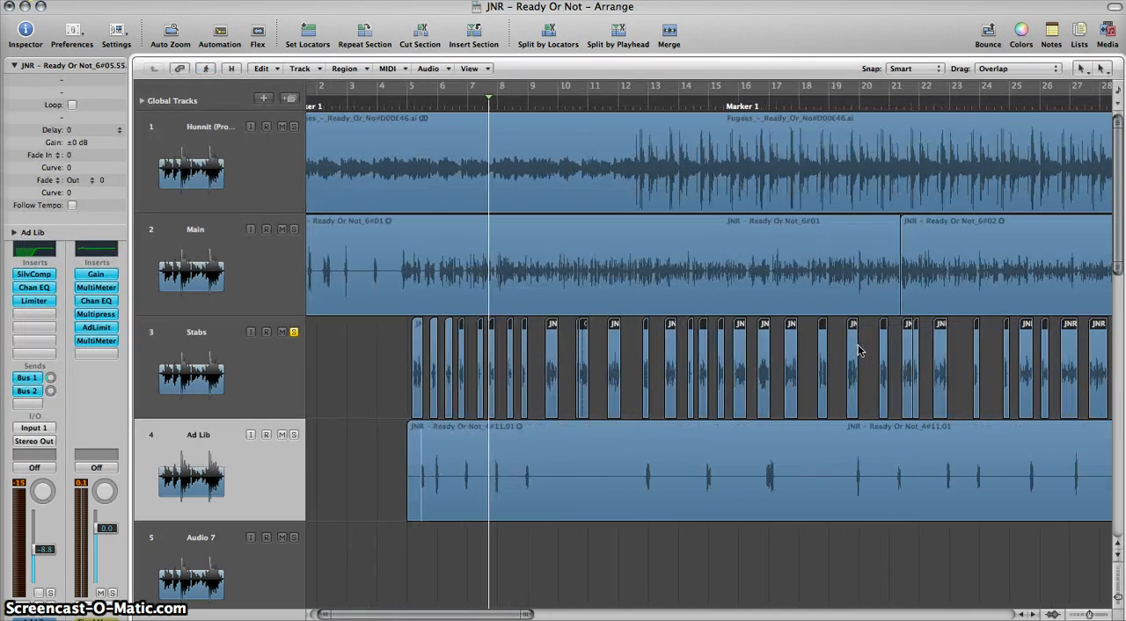
pyautogui.hotkey('ctrl', 'Left')
pyautogui.hotkey('ctrl', 'Left')
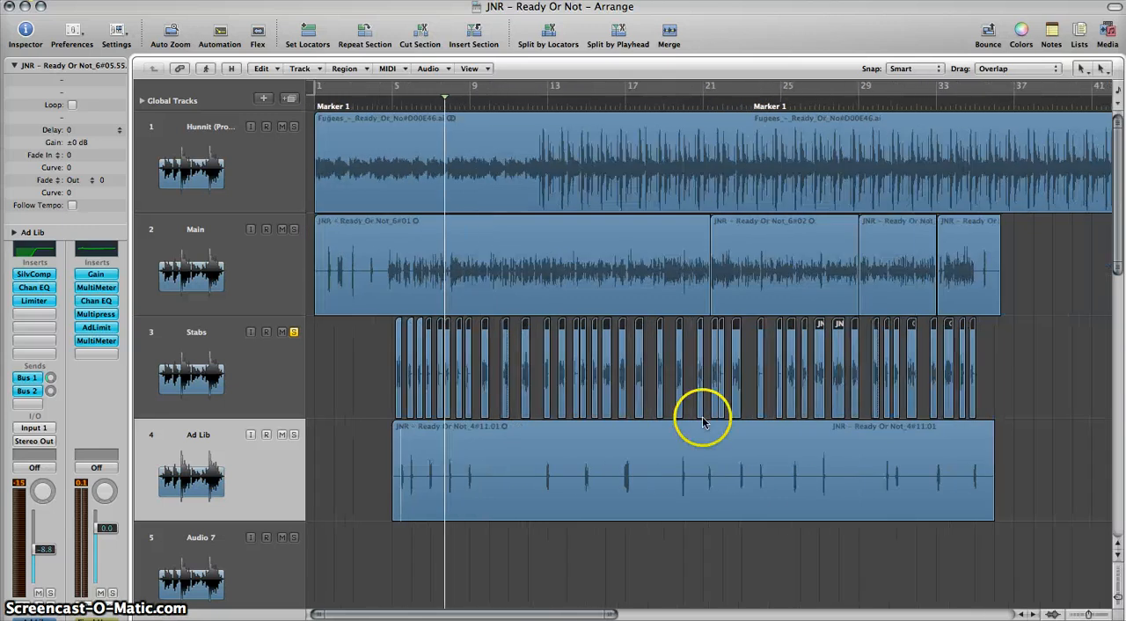
# Step: Unsolo the Stabs track, strip the silence from the Ad Lib region and deselect its pieces
pyautogui.click(176, 434)
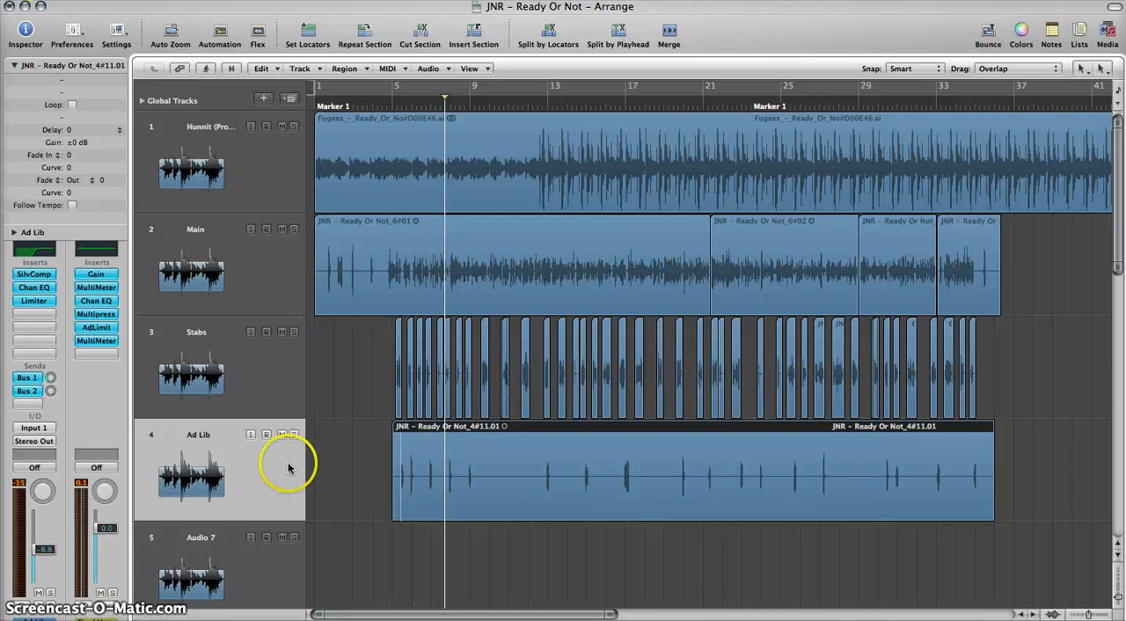
pyautogui.click(432, 453)
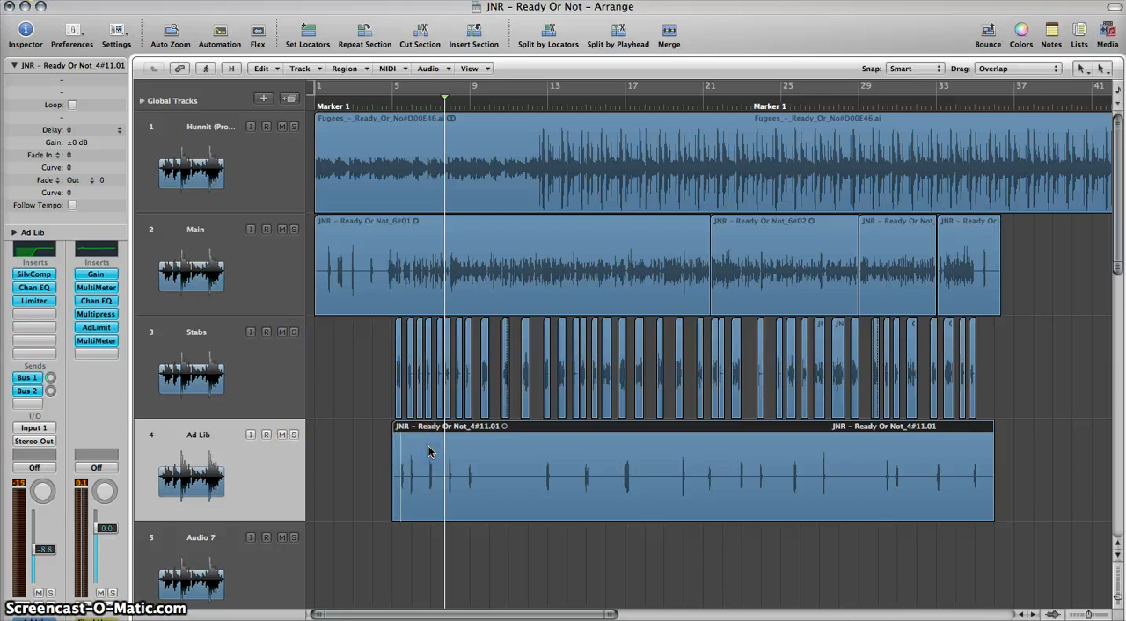
pyautogui.hotkey('ctrl', 'x')
pyautogui.press('Return')
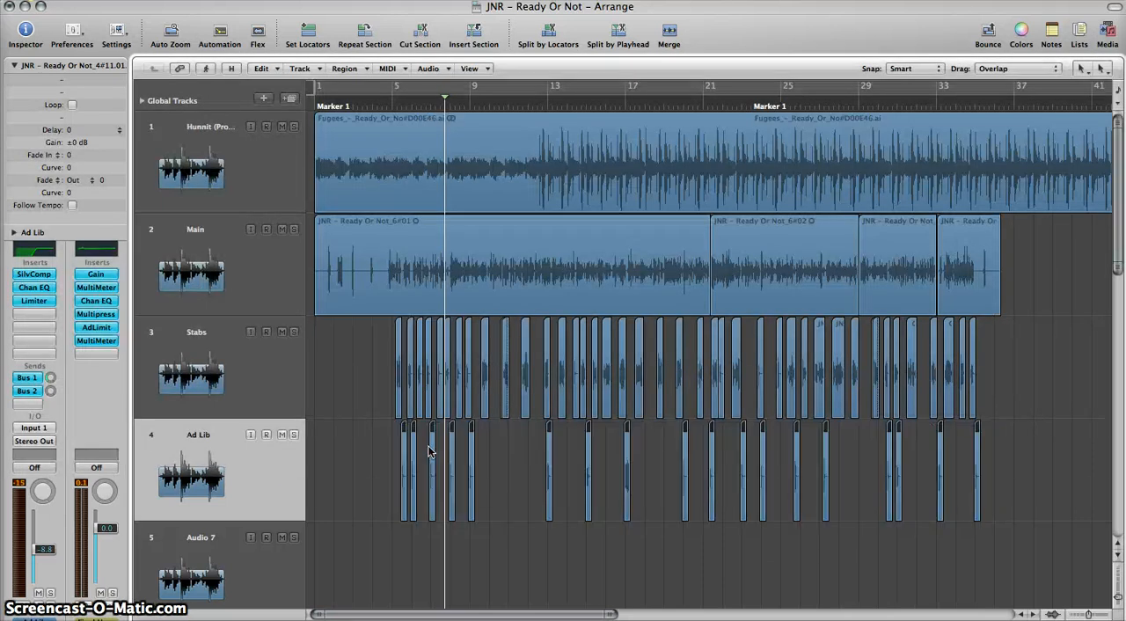
pyautogui.scroll(5, 480, 460)
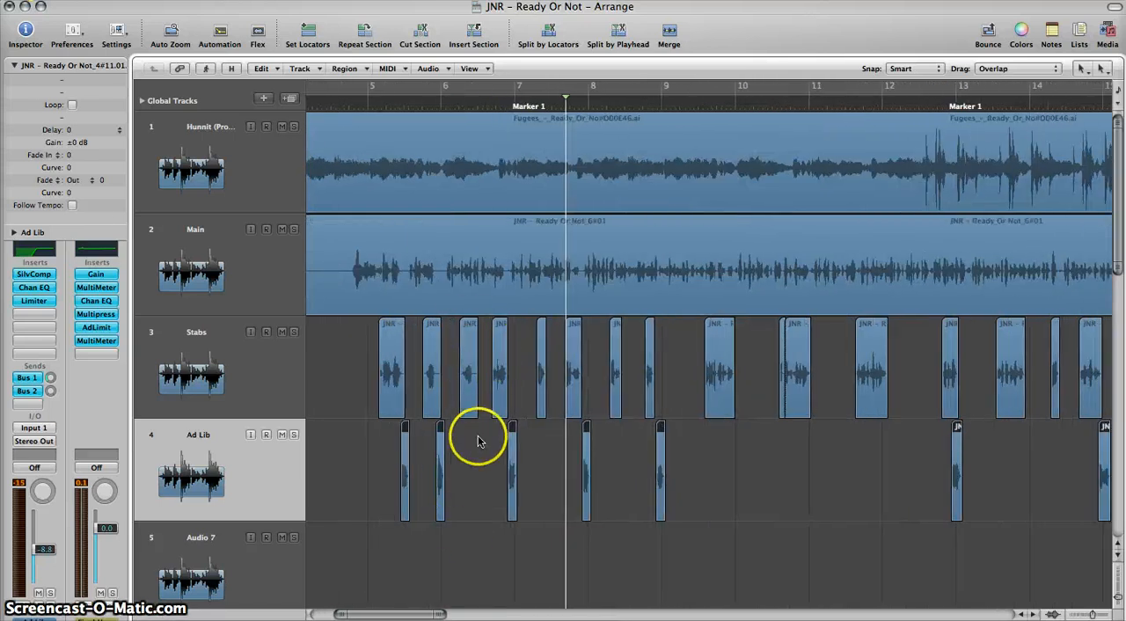
pyautogui.click(479, 434)
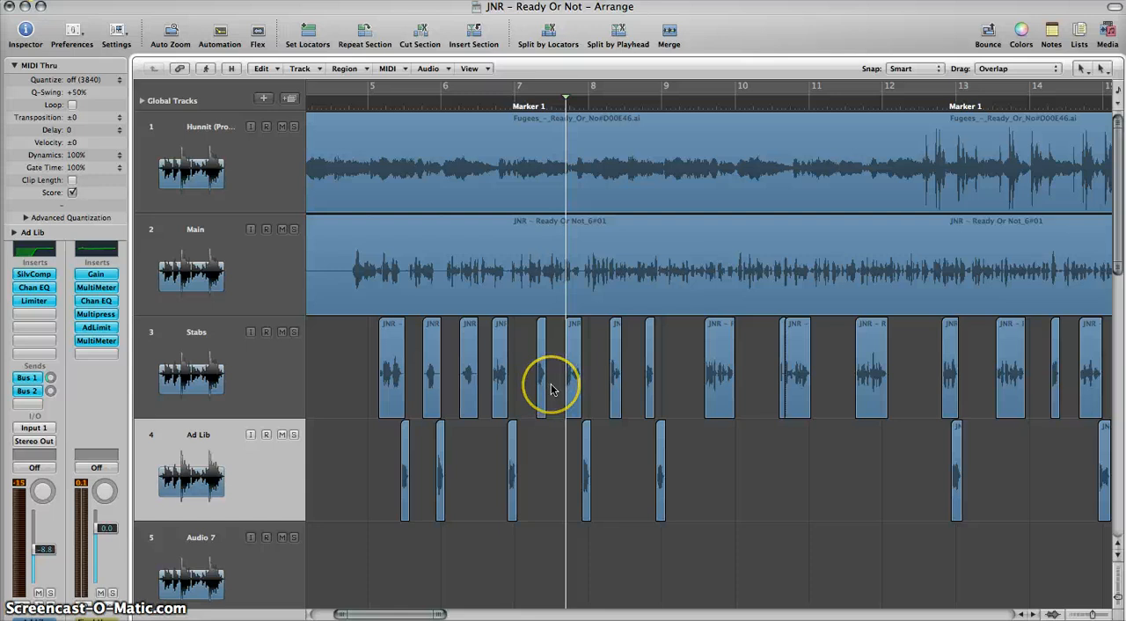
# Step: Move the Stabs region near 7.3.4 slightly earlier to line up with the matching phrase on the Main track
pyautogui.scroll(2, 551, 389)
pyautogui.scroll(6, 551, 389)
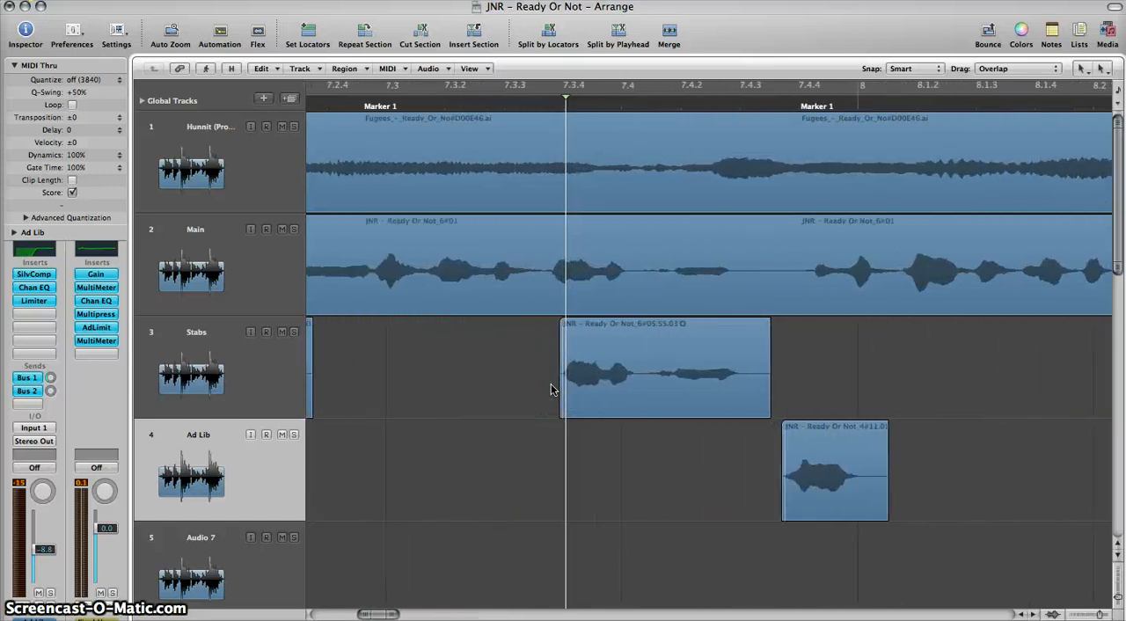
pyautogui.scroll(-3, 550, 384)
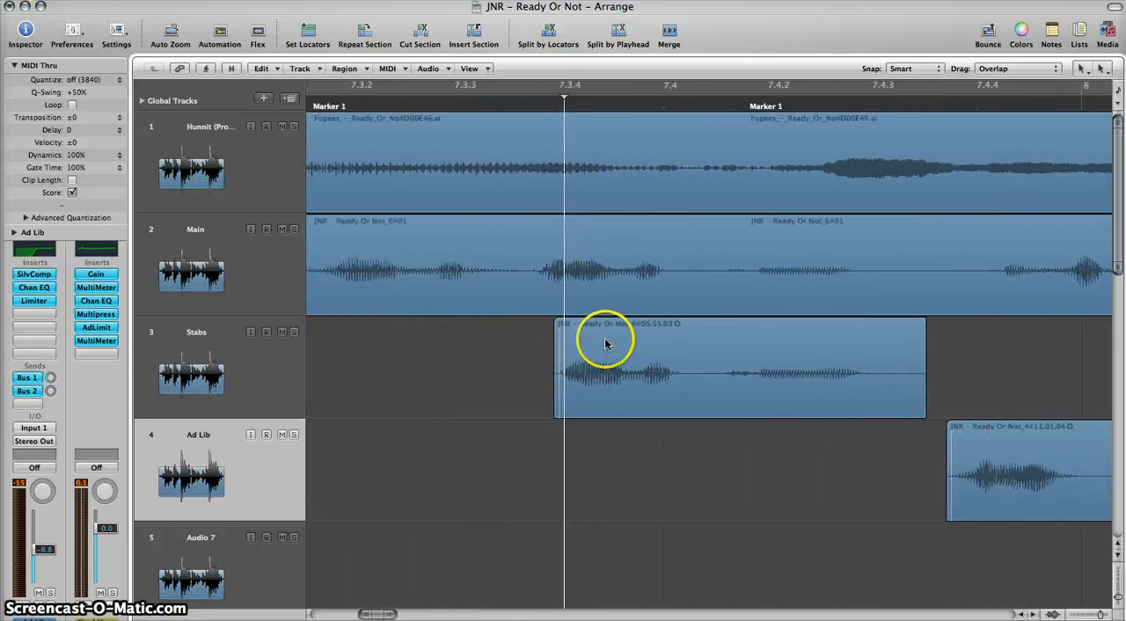
pyautogui.click(517, 403)
pyautogui.moveTo(610, 351); pyautogui.dragTo(593, 354)
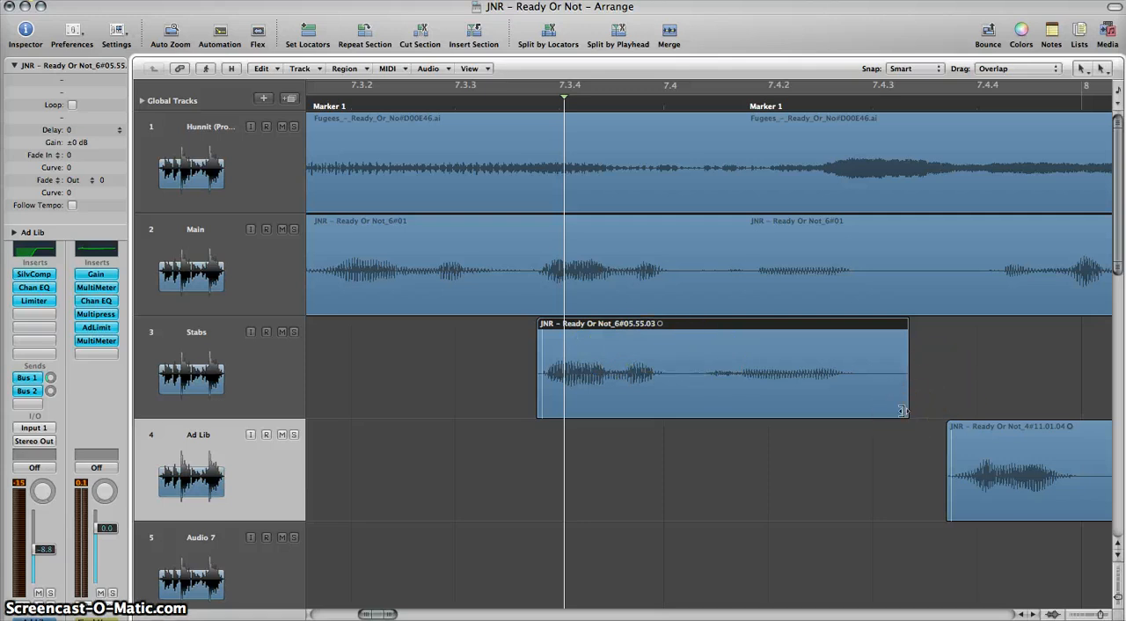
# Step: Time-stretch the end of the Stabs region near 7.3.4 to a length of 3 divisions and 174 ticks
pyautogui.moveTo(902, 410); pyautogui.dragTo(906, 402)
pyautogui.moveTo(906, 407); pyautogui.dragTo(905, 407)
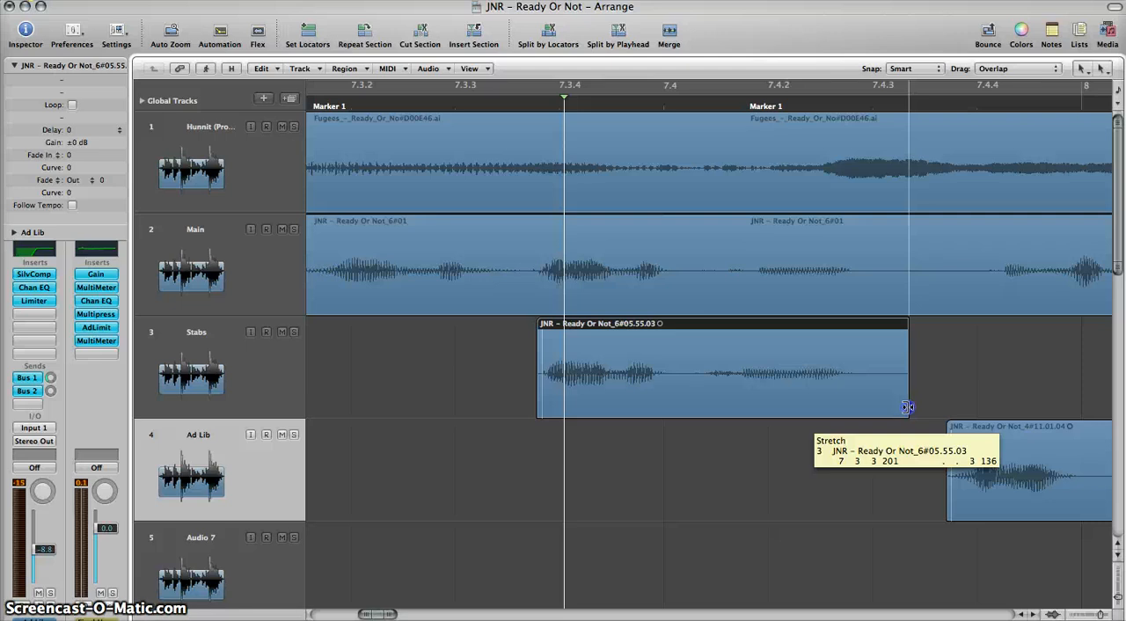
pyautogui.moveTo(907, 407); pyautogui.dragTo(929, 404)
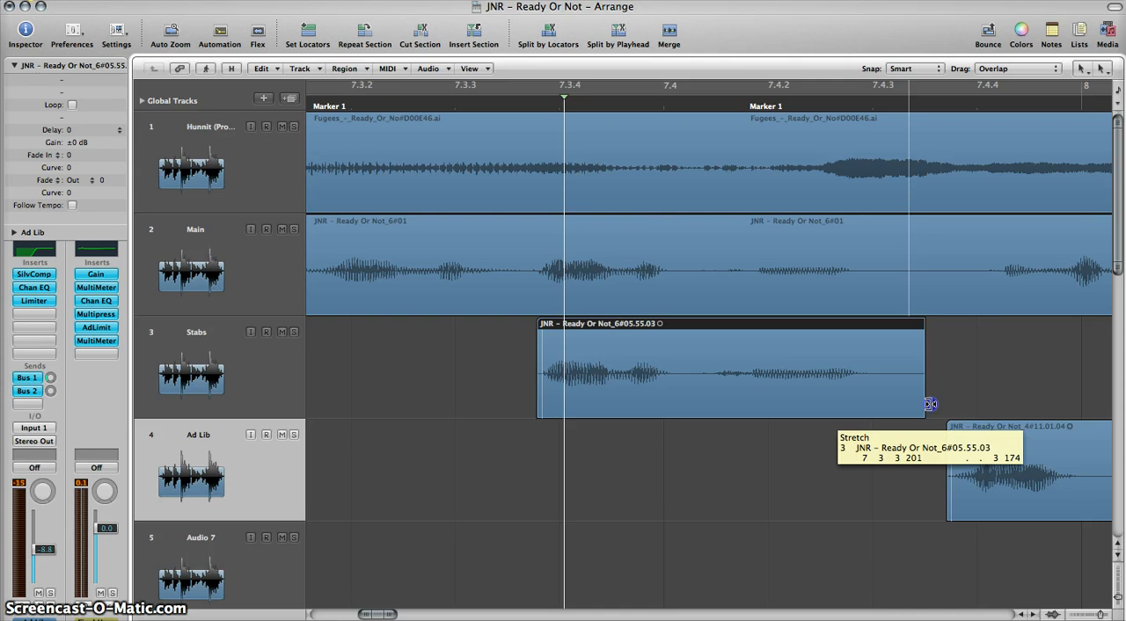
pyautogui.moveTo(929, 404); pyautogui.dragTo(929, 404)
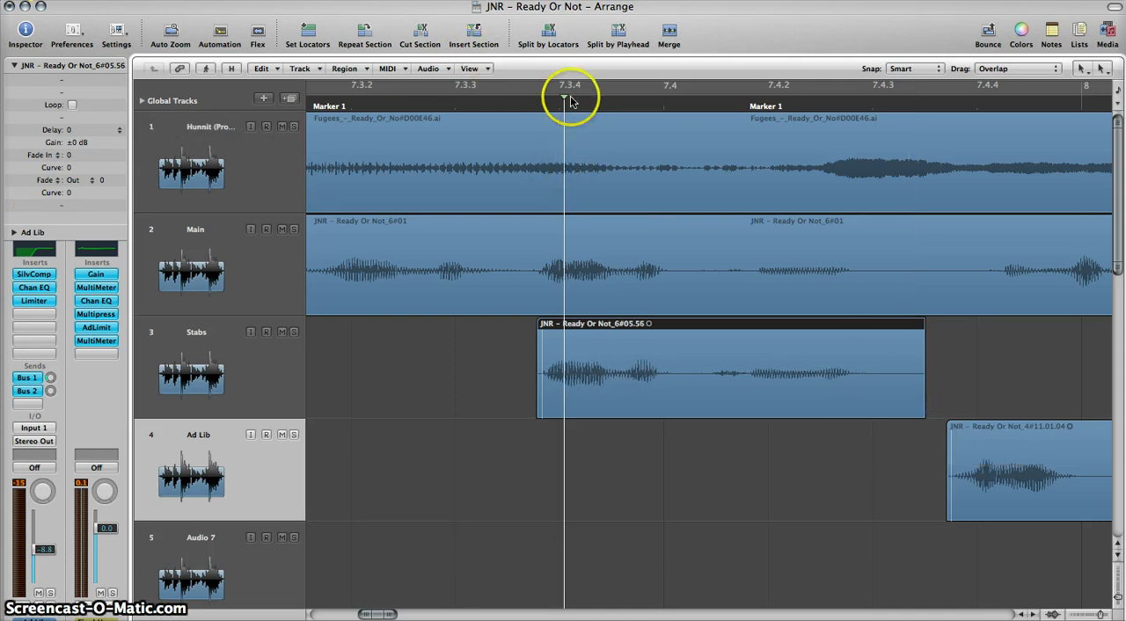
# Step: Play all tracks from just before the stretched Stabs region near 7.3.4 to check its timing
pyautogui.click(509, 99)
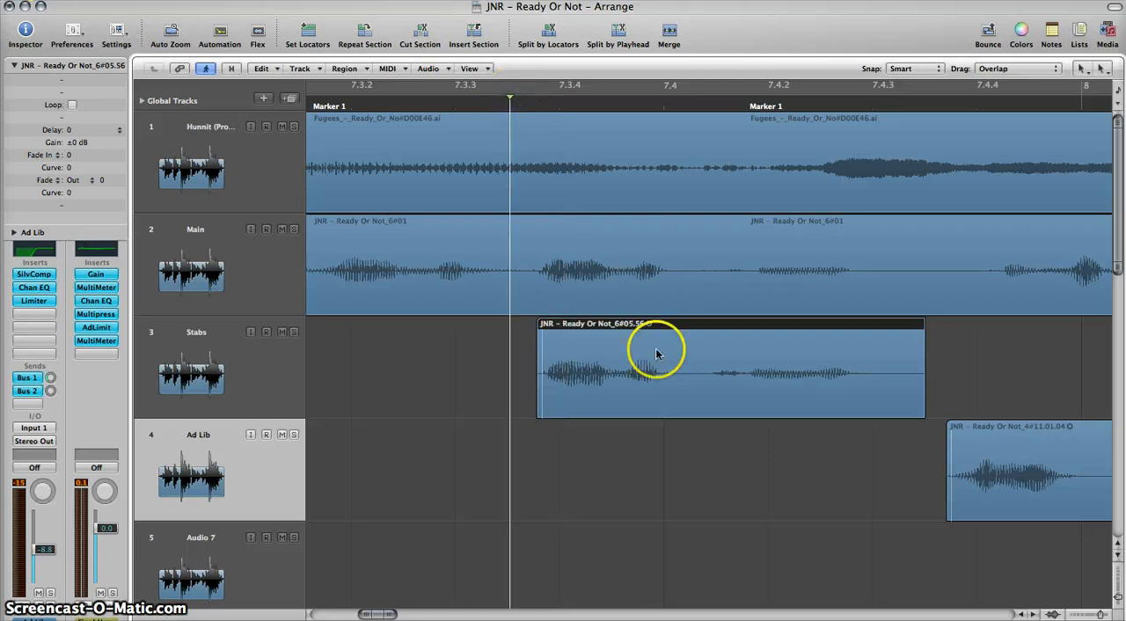
pyautogui.press('space')
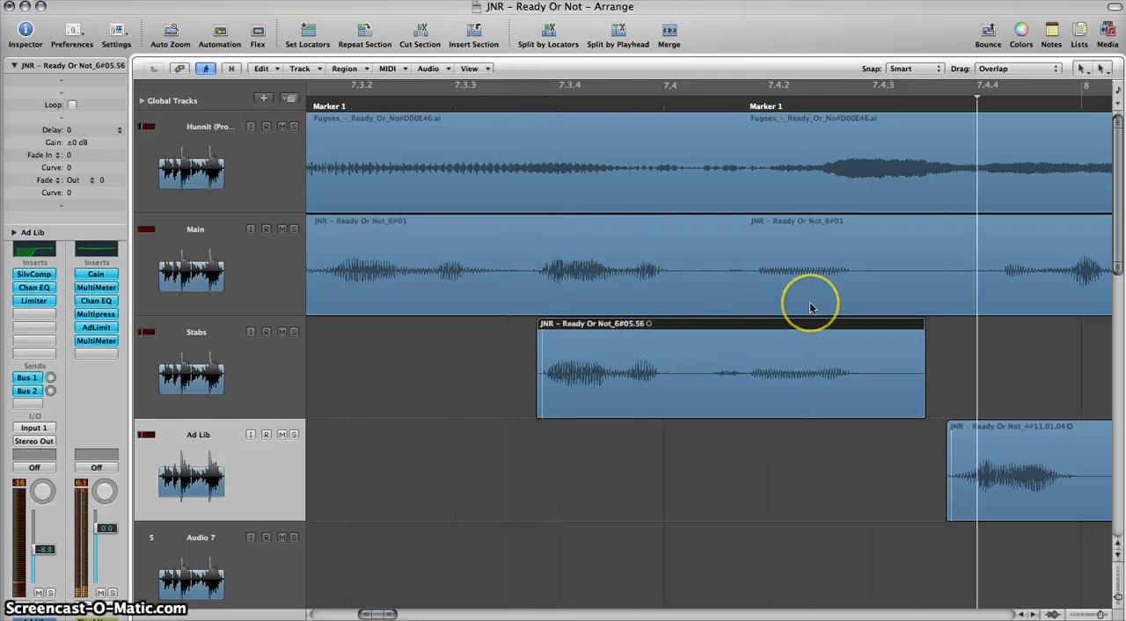
pyautogui.scroll(-3, 811, 307)
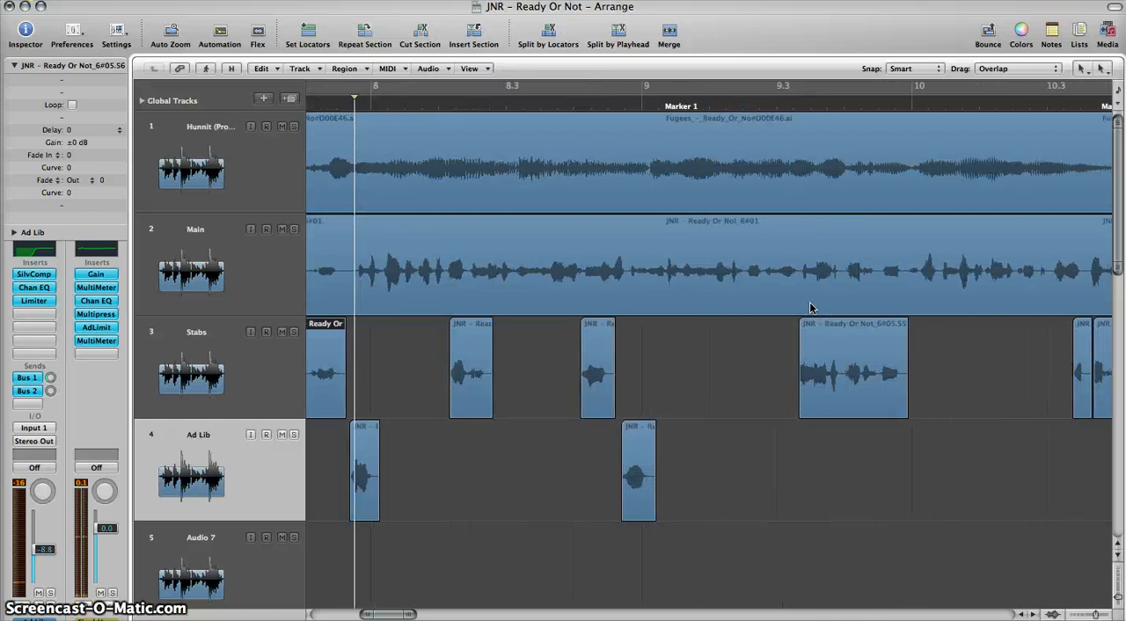
# Step: Time-stretch the end of the Stabs region after 8.2 slightly longer to match the Main vocal phrase
pyautogui.scroll(5, 811, 307)
pyautogui.scroll(-1, 811, 308)
pyautogui.scroll(5, 750, 306)
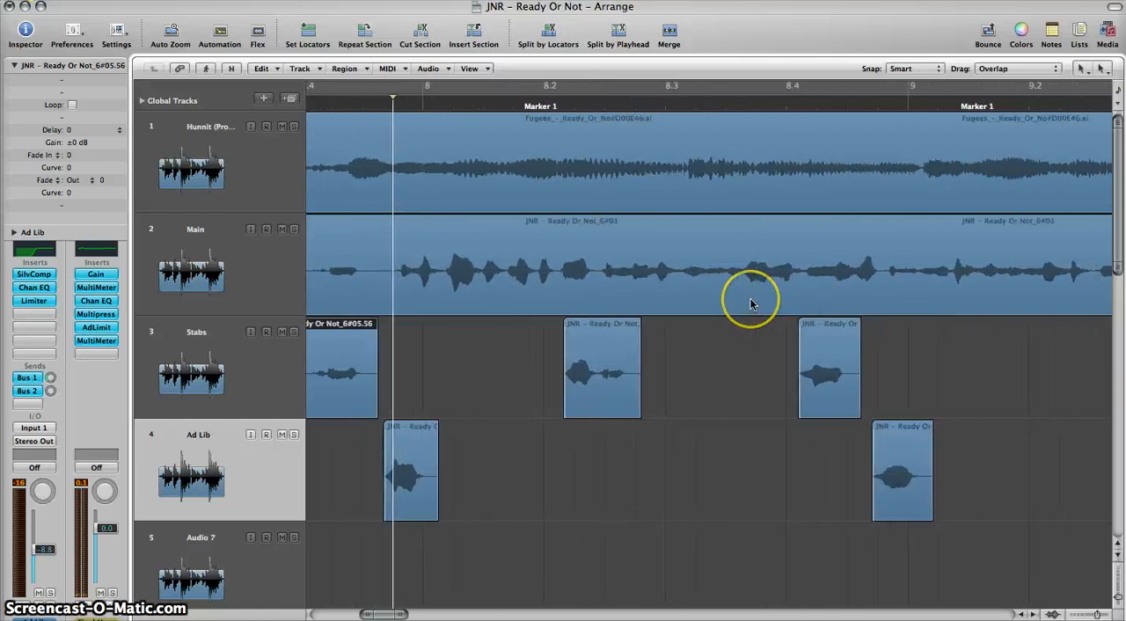
pyautogui.hscroll(2, 750, 304)
pyautogui.hscroll(5, 750, 304)
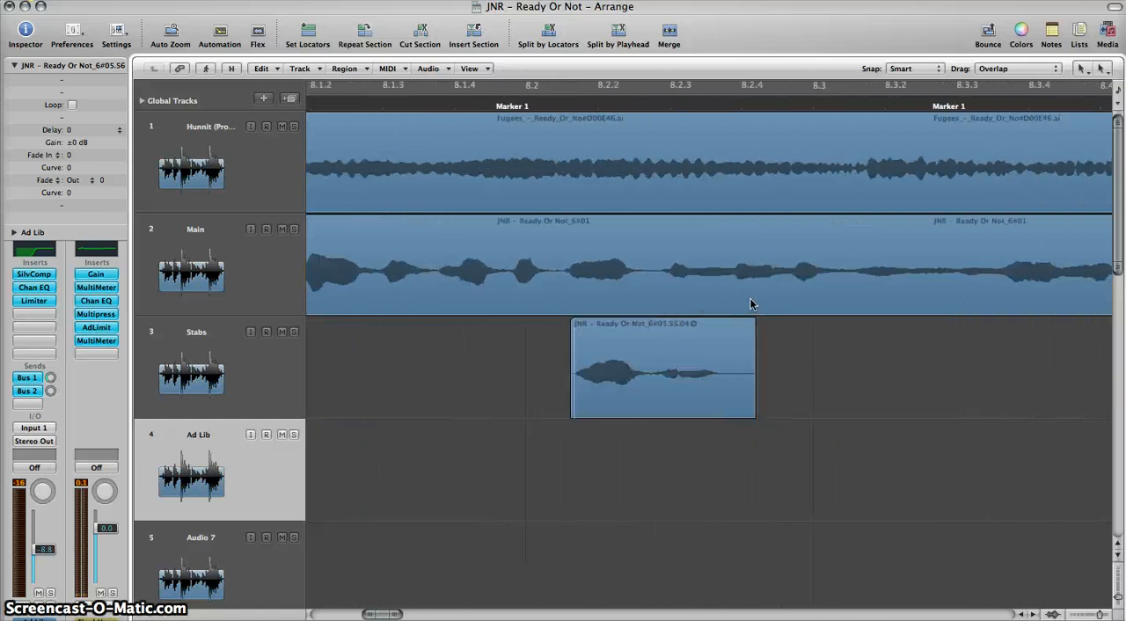
pyautogui.click(624, 342)
pyautogui.hscroll(5, 623, 342)
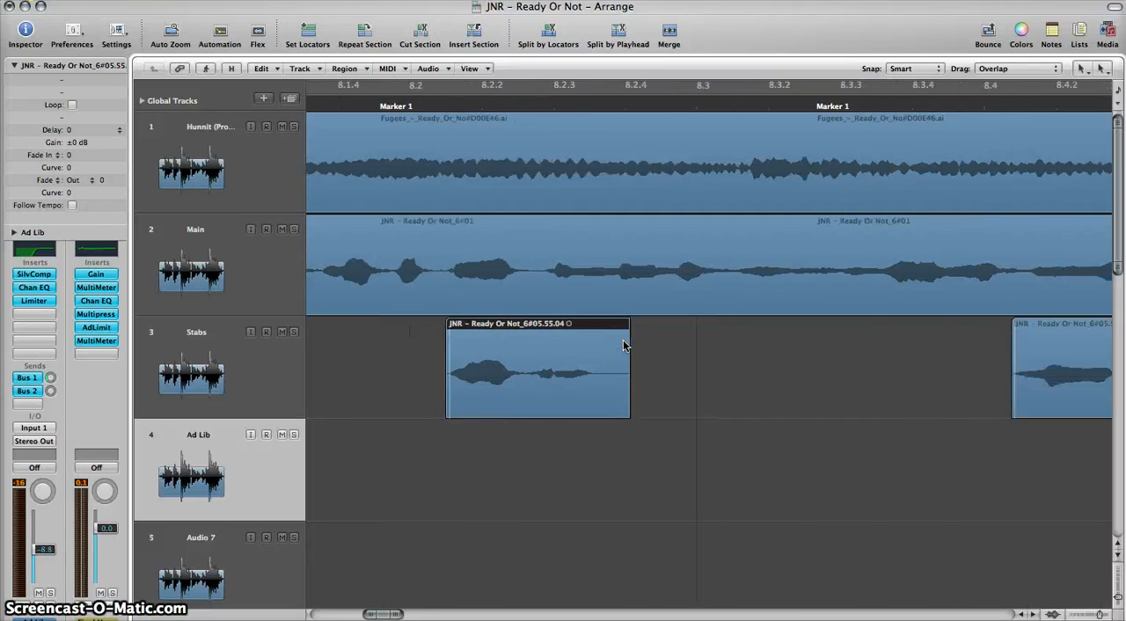
pyautogui.hscroll(-1, 622, 342)
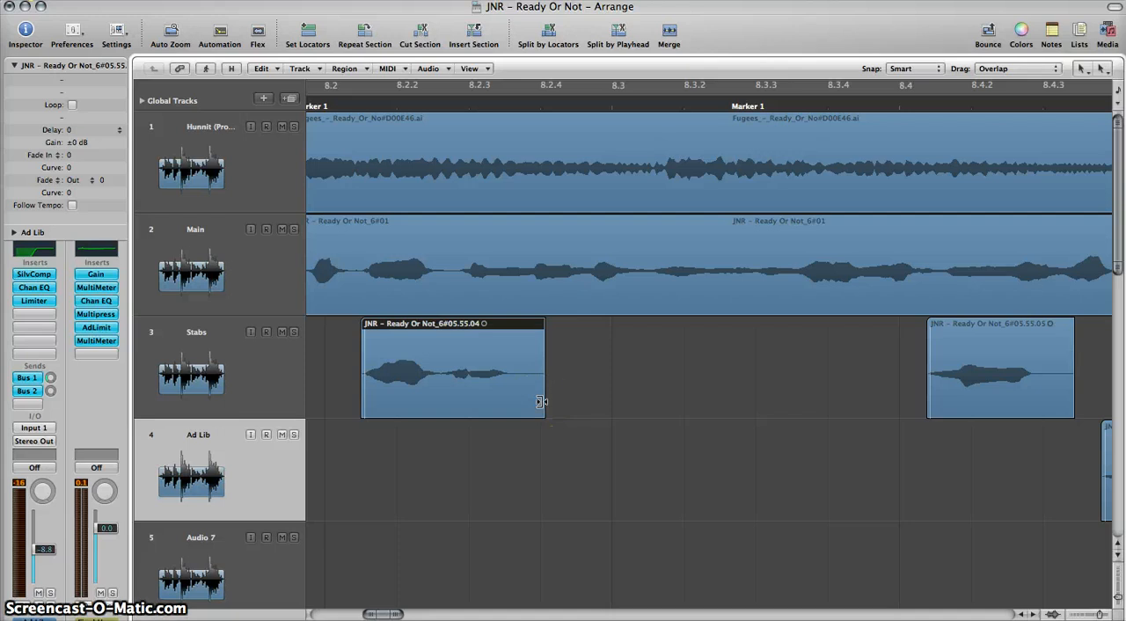
pyautogui.moveTo(542, 402); pyautogui.dragTo(542, 402)
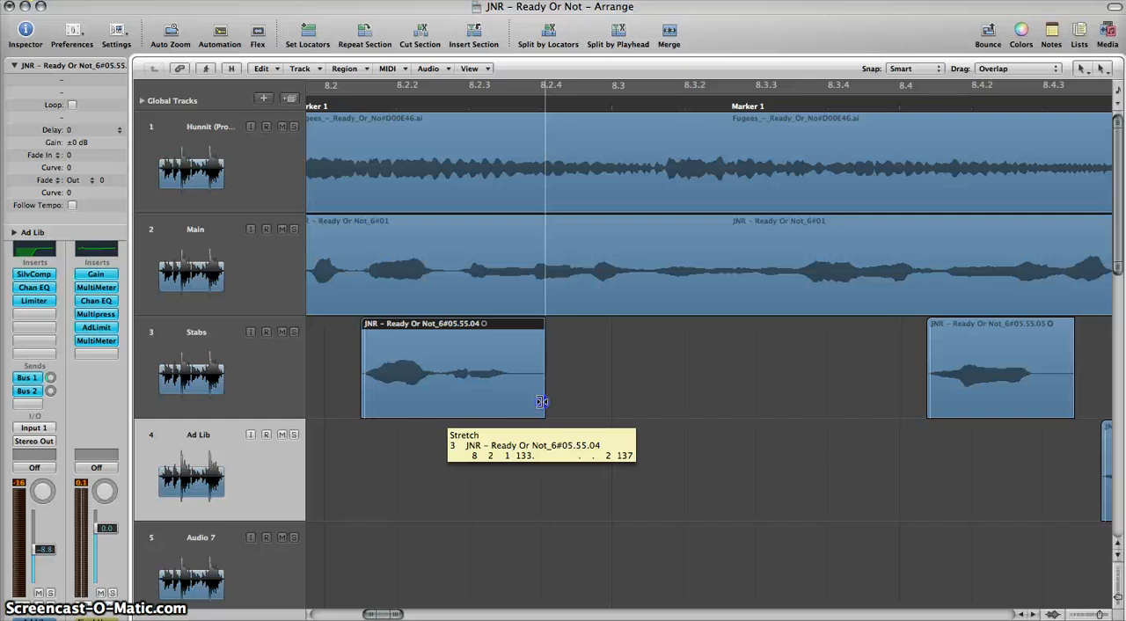
pyautogui.moveTo(541, 402); pyautogui.dragTo(570, 404)
pyautogui.click(711, 369)
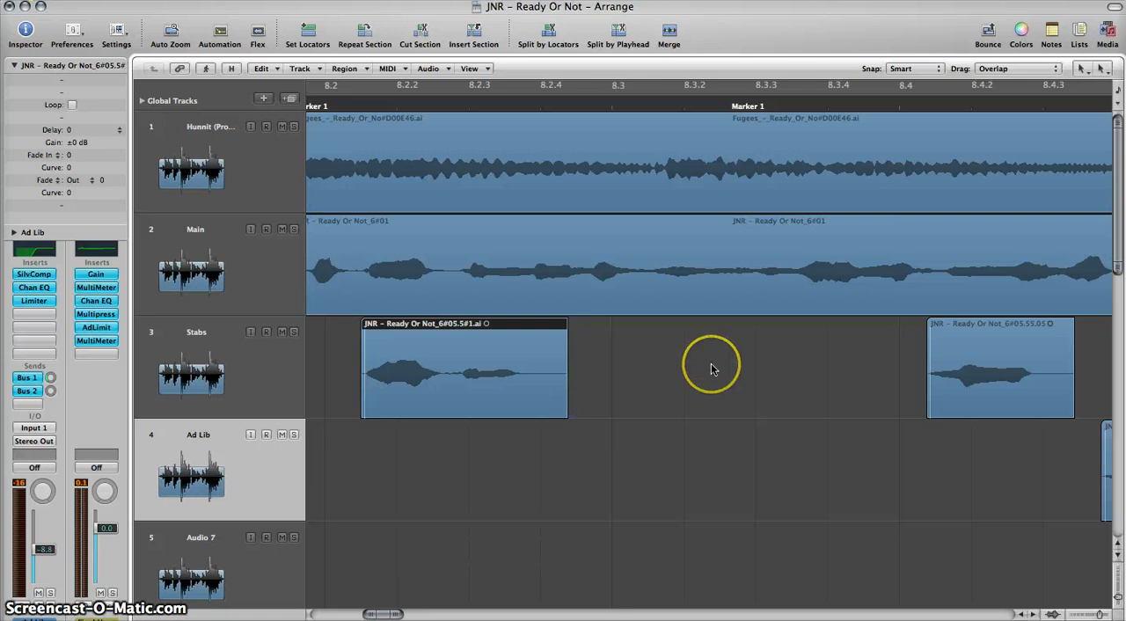
# Step: Move the Stabs region that starts after 9.3.2 slightly later to align it with the Main vocal
pyautogui.hscroll(10, 712, 370)
pyautogui.hscroll(-5, 711, 370)
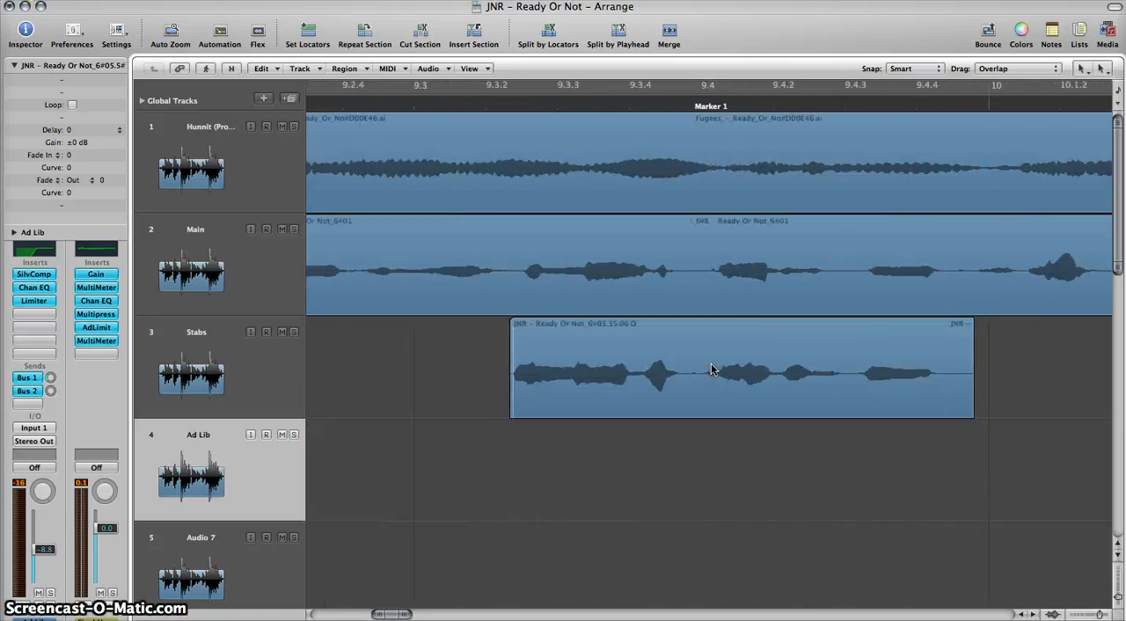
pyautogui.moveTo(662, 392); pyautogui.dragTo(661, 396)
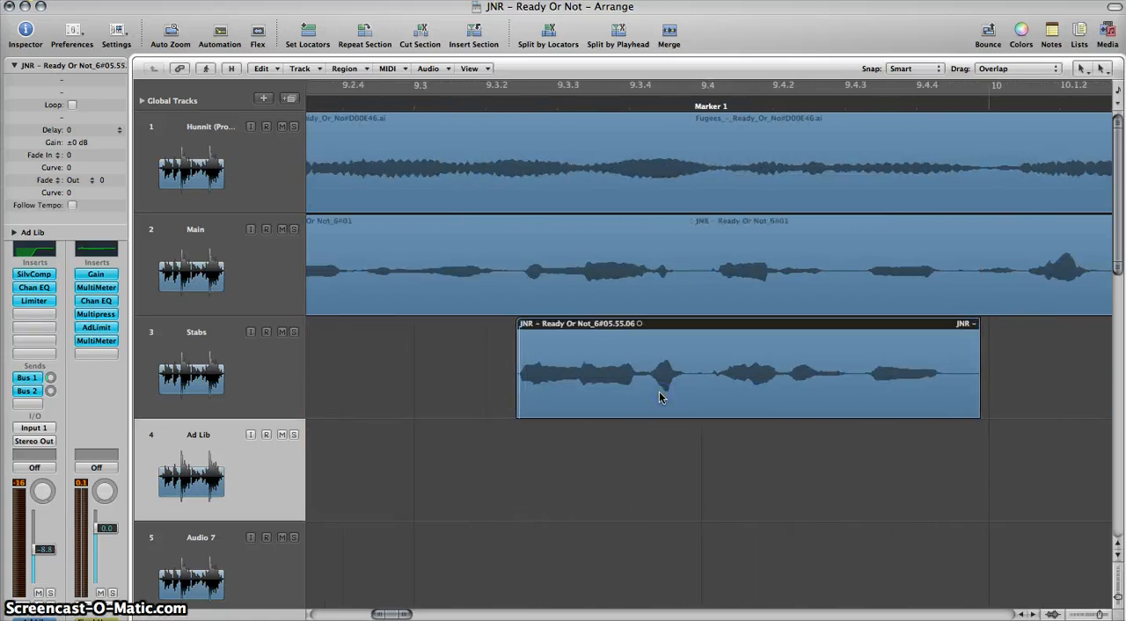
# Step: Move the short Stabs region after 10.3.2 and the longer one following it slightly earlier to match the Main vocal
pyautogui.hscroll(7, 660, 397)
pyautogui.hscroll(15, 660, 398)
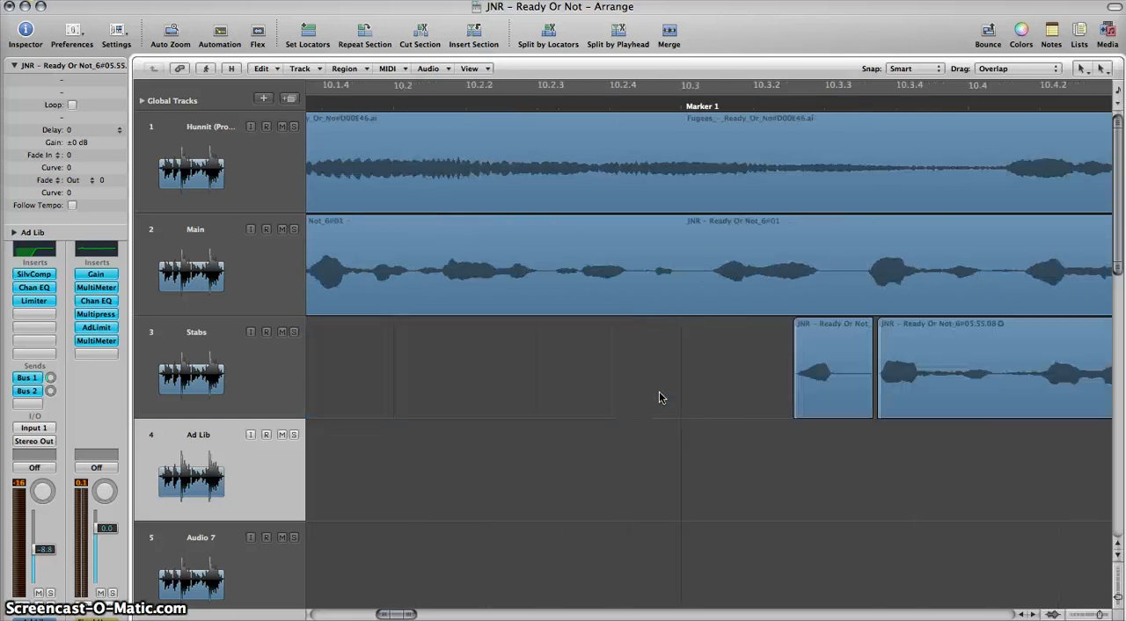
pyautogui.moveTo(662, 394); pyautogui.dragTo(627, 392)
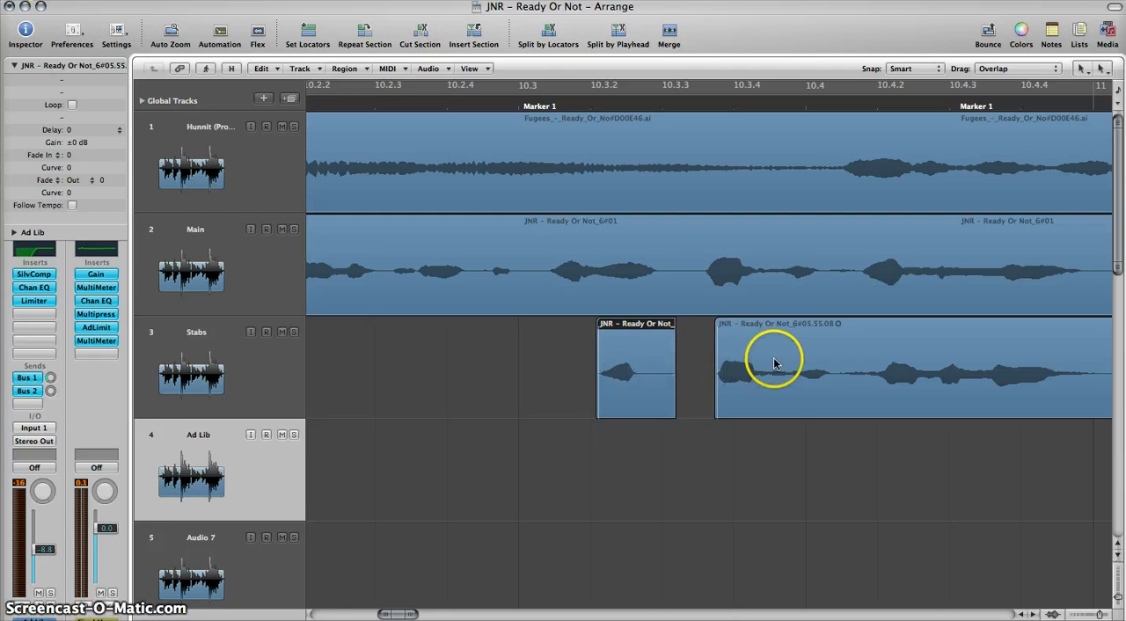
pyautogui.moveTo(774, 357); pyautogui.dragTo(765, 364)
pyautogui.hscroll(10, 778, 359)
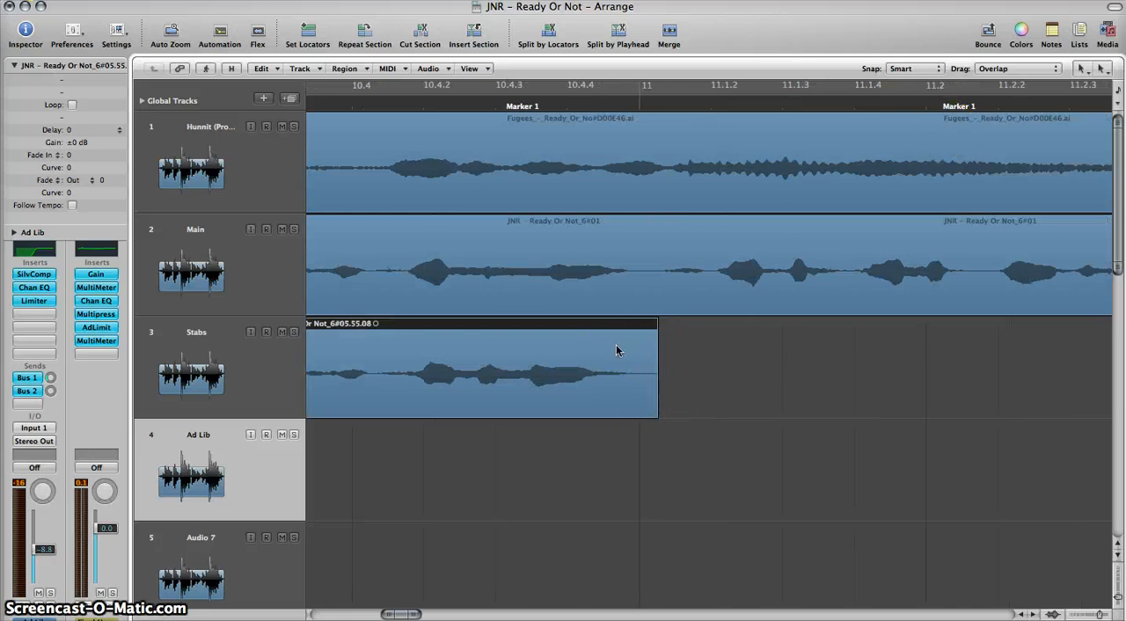
# Step: Review the overall arrangement of the Main, Stabs and Ad Lib regions across the song
pyautogui.hotkey('ctrl', 'Left')
pyautogui.hotkey('ctrl', 'Left')
pyautogui.hotkey('ctrl', 'Left')
pyautogui.hotkey('ctrl', 'Left')
pyautogui.hotkey('ctrl', 'Left')
pyautogui.hotkey('ctrl', 'Left')
pyautogui.hotkey('ctrl', 'Left')
pyautogui.hotkey('ctrl', 'Left')
pyautogui.hotkey('ctrl', 'Left')
pyautogui.hotkey('ctrl', 'Left')
pyautogui.hotkey('ctrl', 'Left')
pyautogui.hotkey('ctrl', 'Left')
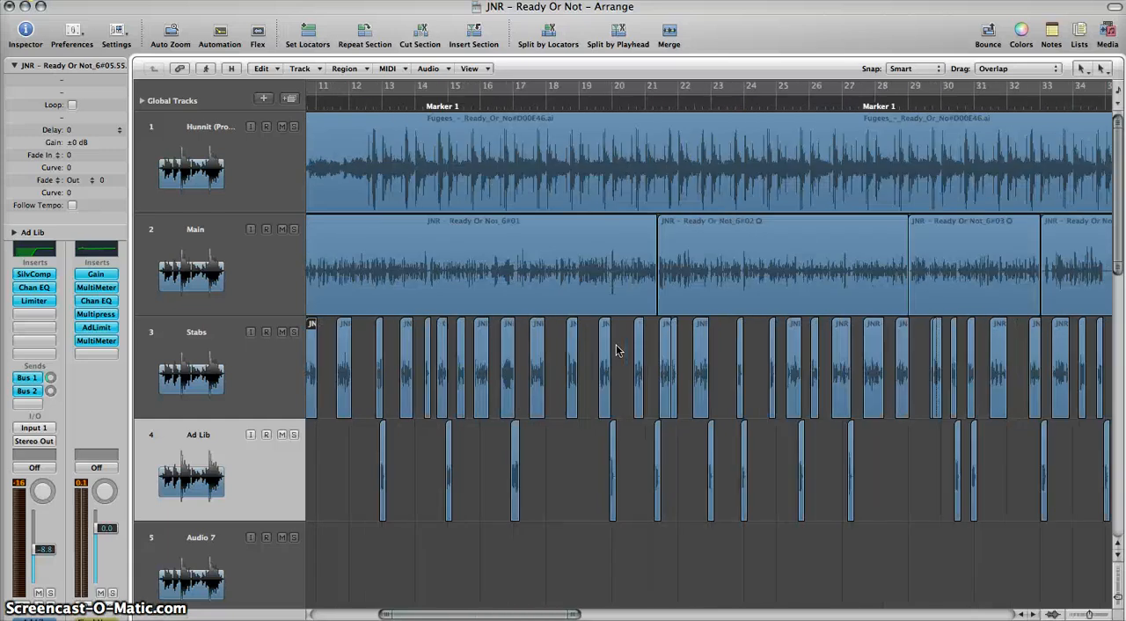
pyautogui.hscroll(-5, 617, 350)
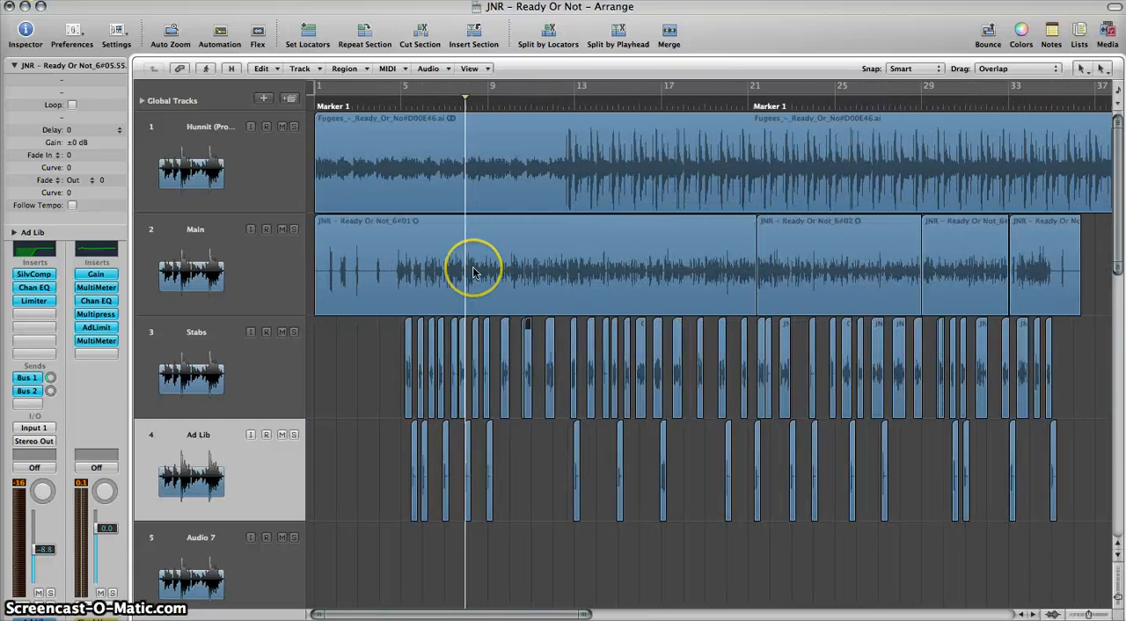
pyautogui.hotkey('ctrl', 'Right')
pyautogui.hotkey('ctrl', 'Right')
pyautogui.hotkey('ctrl', 'Right')
pyautogui.hotkey('ctrl', 'Right')
pyautogui.hotkey('ctrl', 'Right')
pyautogui.hotkey('ctrl', 'Right')
pyautogui.hscroll(-4, 473, 273)
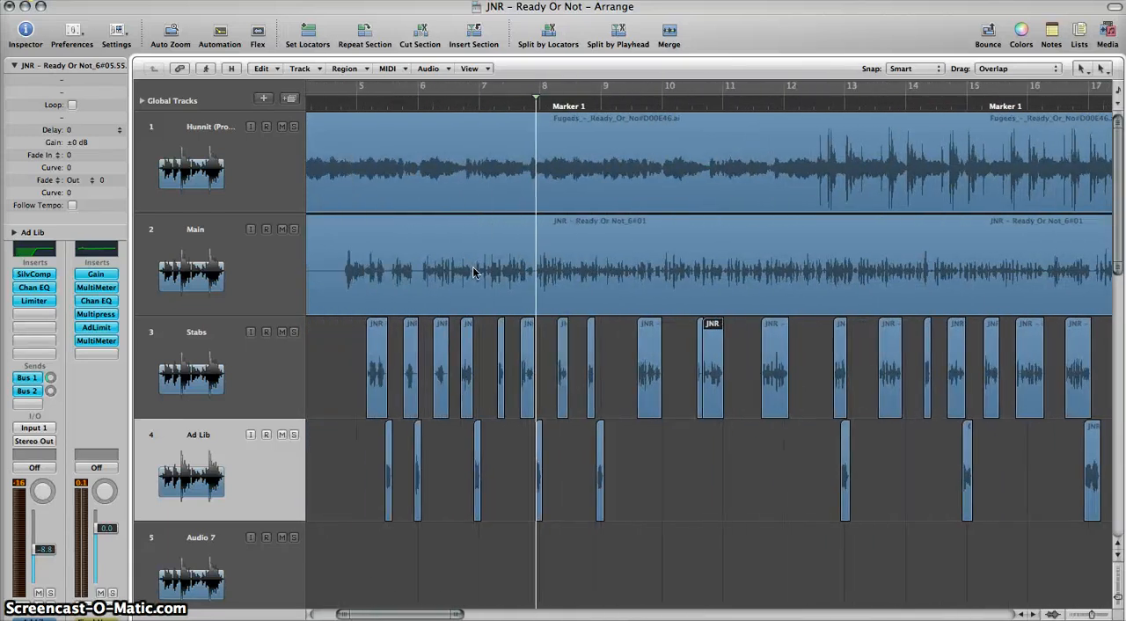
pyautogui.hscroll(-4, 473, 273)
pyautogui.hotkey('ctrl', 'Left')
pyautogui.hotkey('ctrl', 'Left')
pyautogui.hotkey('ctrl', 'Left')
pyautogui.hotkey('ctrl', 'Left')
pyautogui.hotkey('ctrl', 'Left')
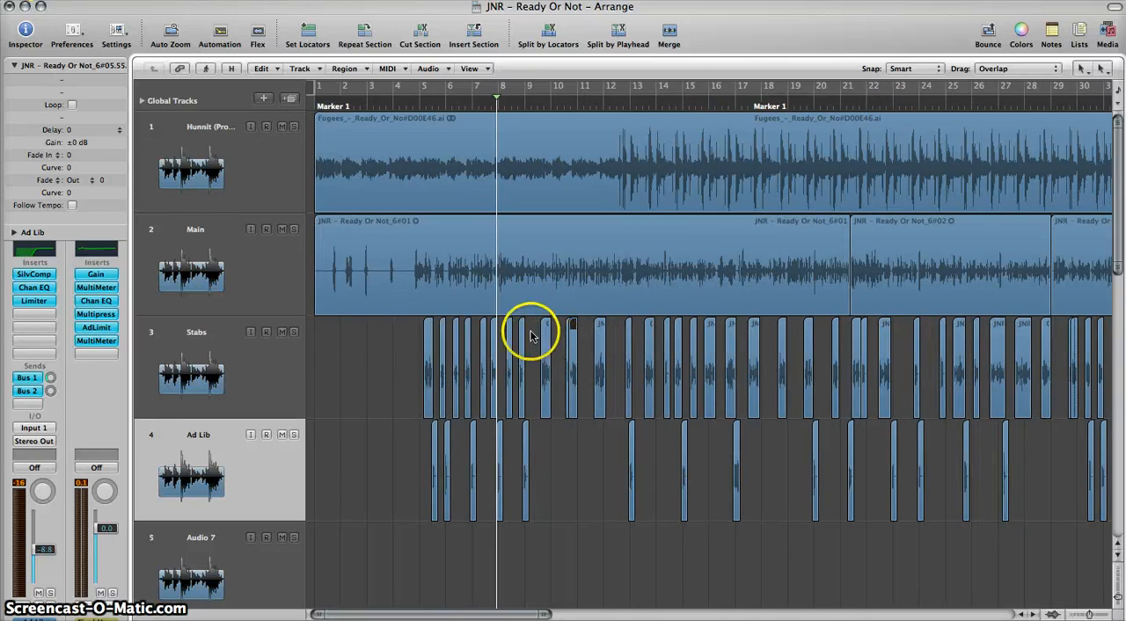
pyautogui.hotkey('ctrl', 'Left')
pyautogui.hotkey('ctrl', 'Left')
pyautogui.hotkey('ctrl', 'Left')
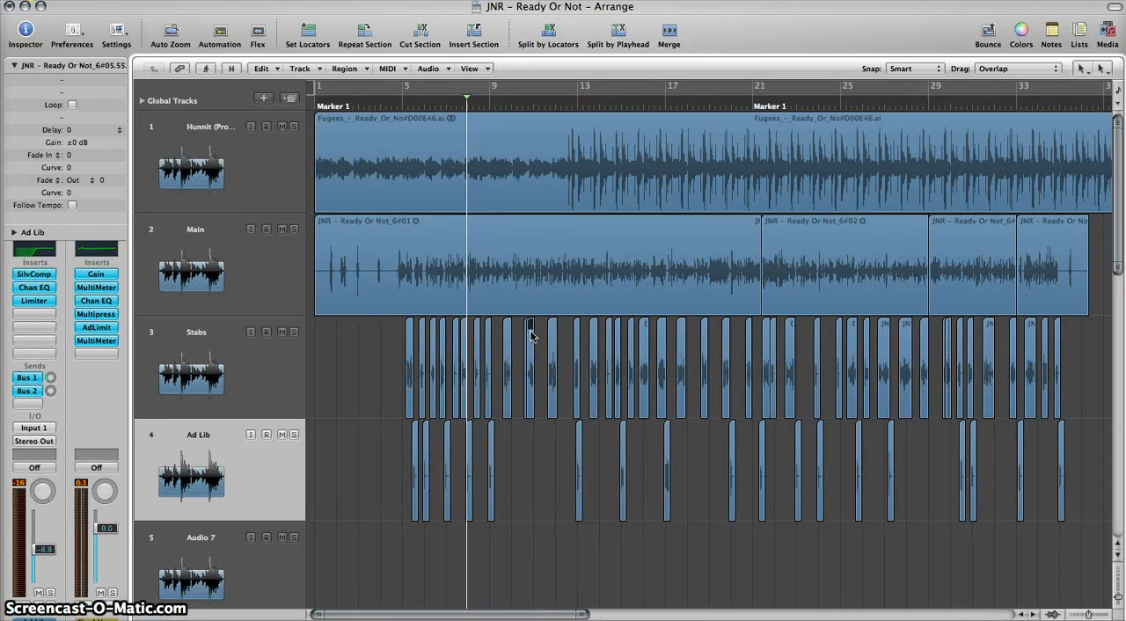
# Step: Play the song from the start and split the Main region in the gap just before bar 5
pyautogui.press('Return')
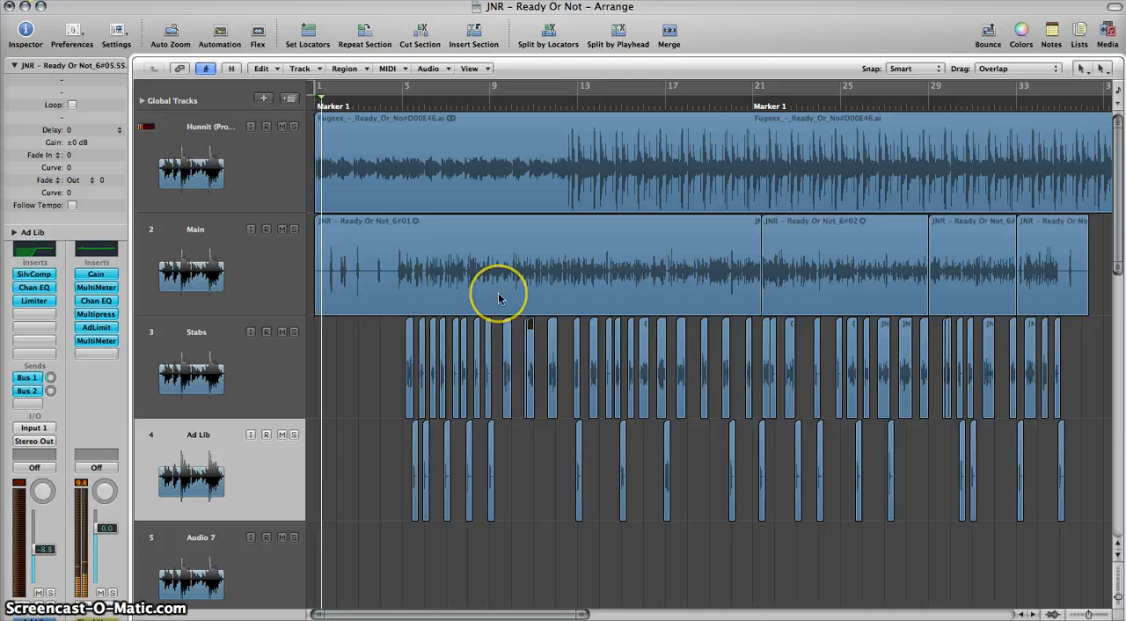
pyautogui.hotkey('ctrl', 'Right')
pyautogui.hotkey('ctrl', 'Right')
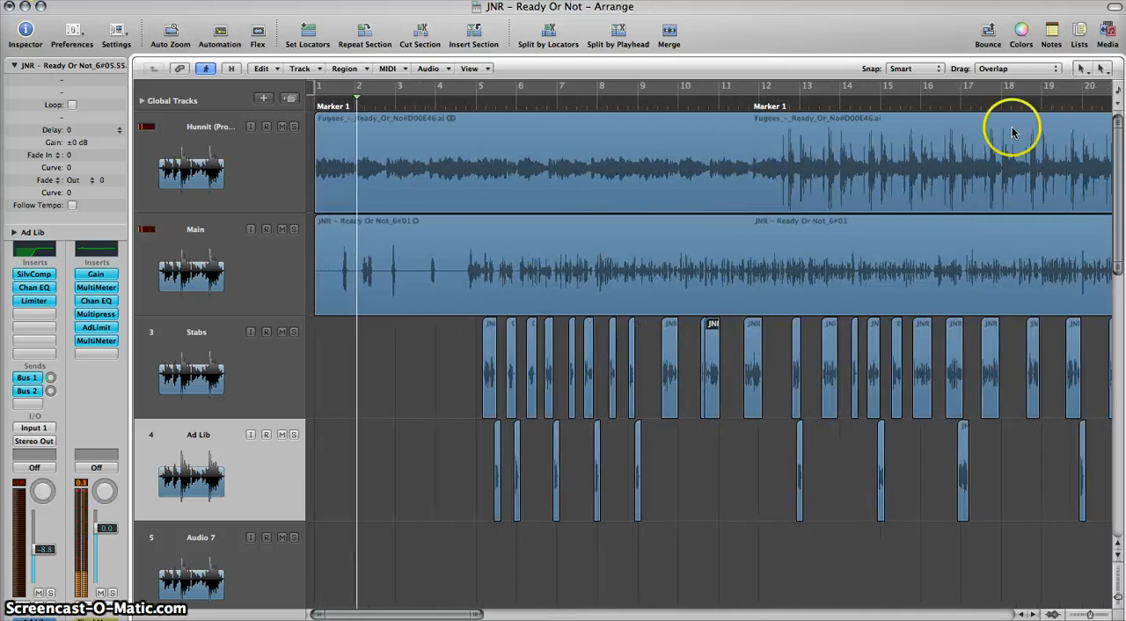
pyautogui.click(1083, 68)
pyautogui.click(1051, 154)
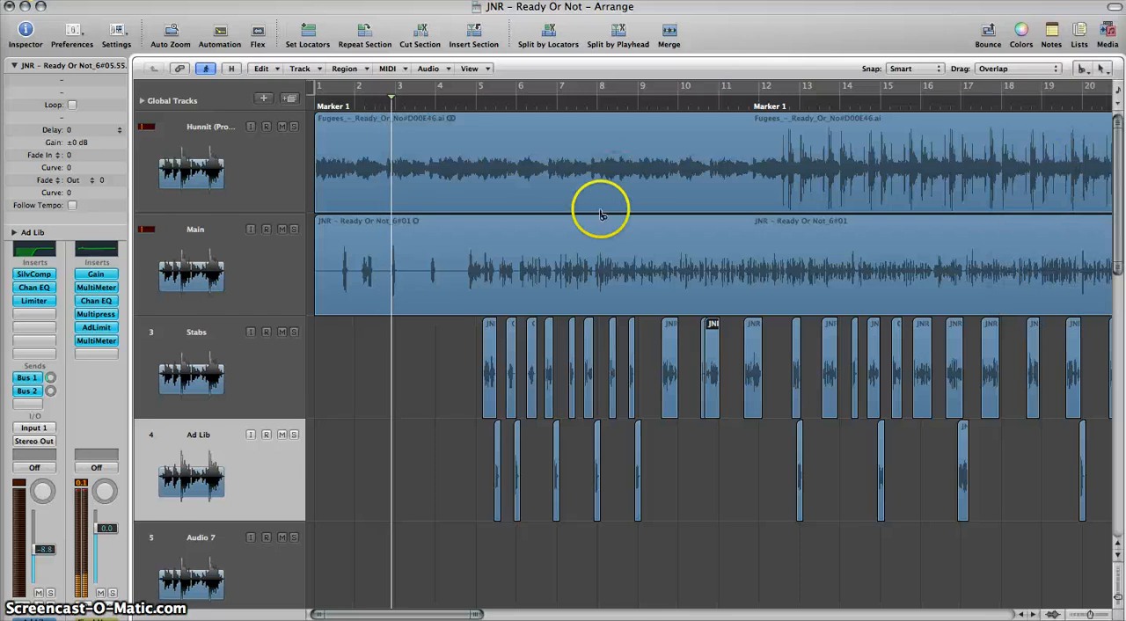
pyautogui.click(466, 289)
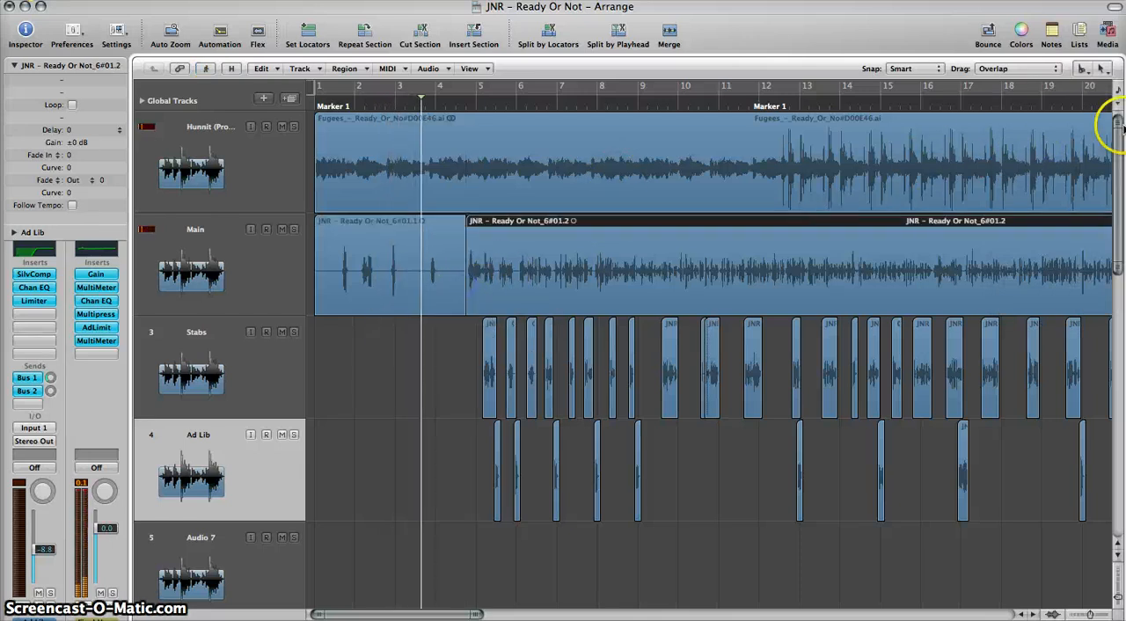
pyautogui.click(1083, 69)
pyautogui.click(1084, 88)
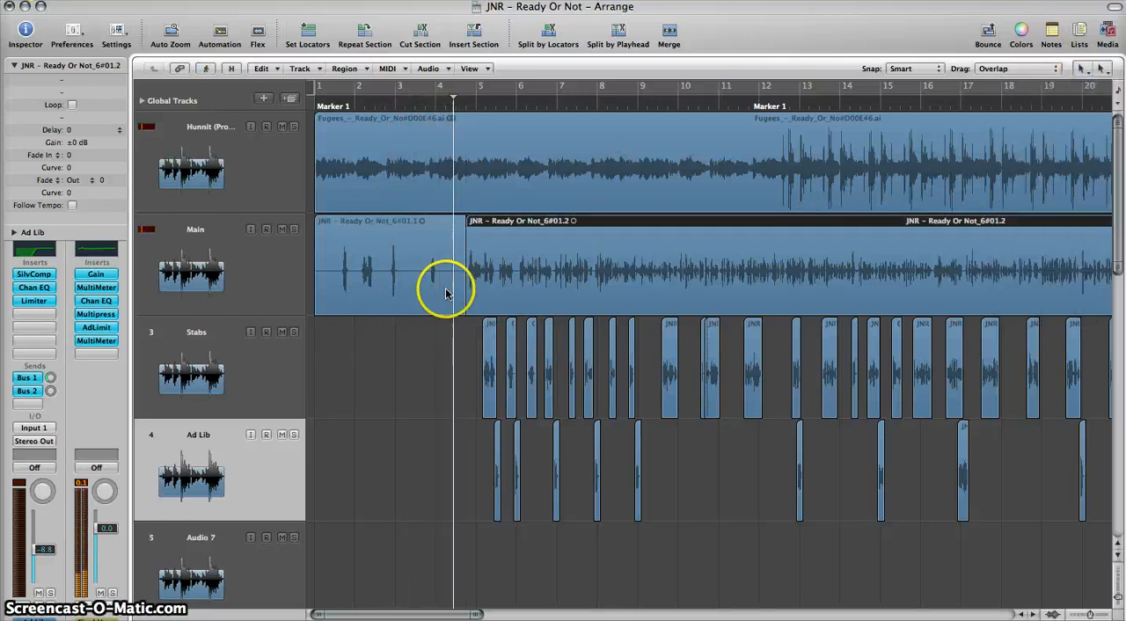
# Step: Move the Main intro region before bar 5 onto the Ad Lib track and play it from the start
pyautogui.moveTo(372, 266); pyautogui.dragTo(372, 457)
pyautogui.press('Return')
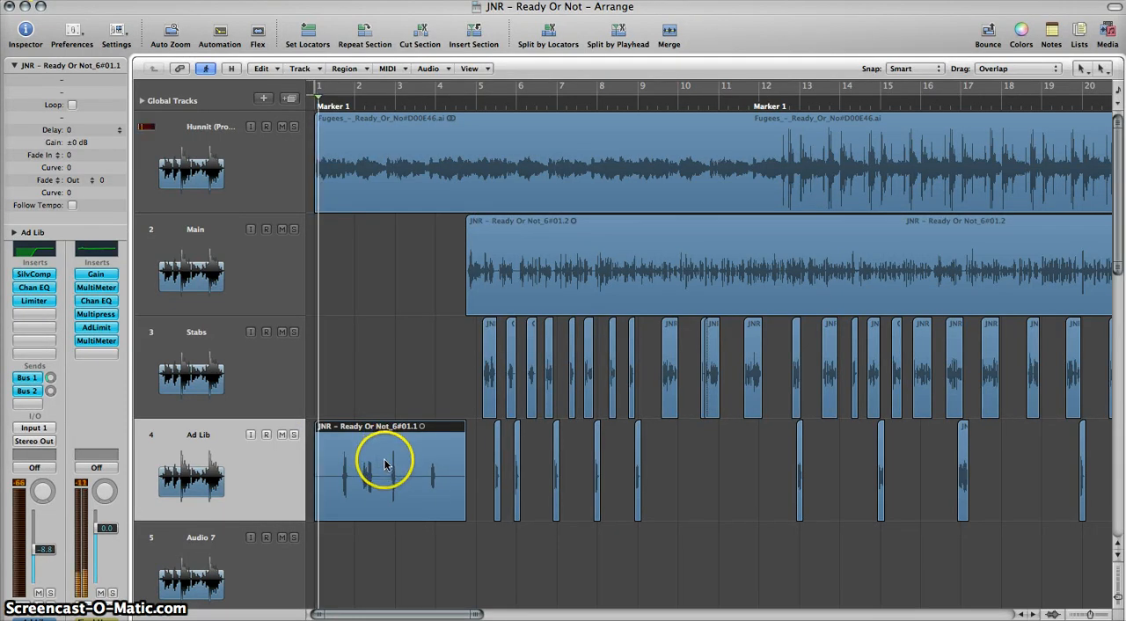
pyautogui.click(202, 468)
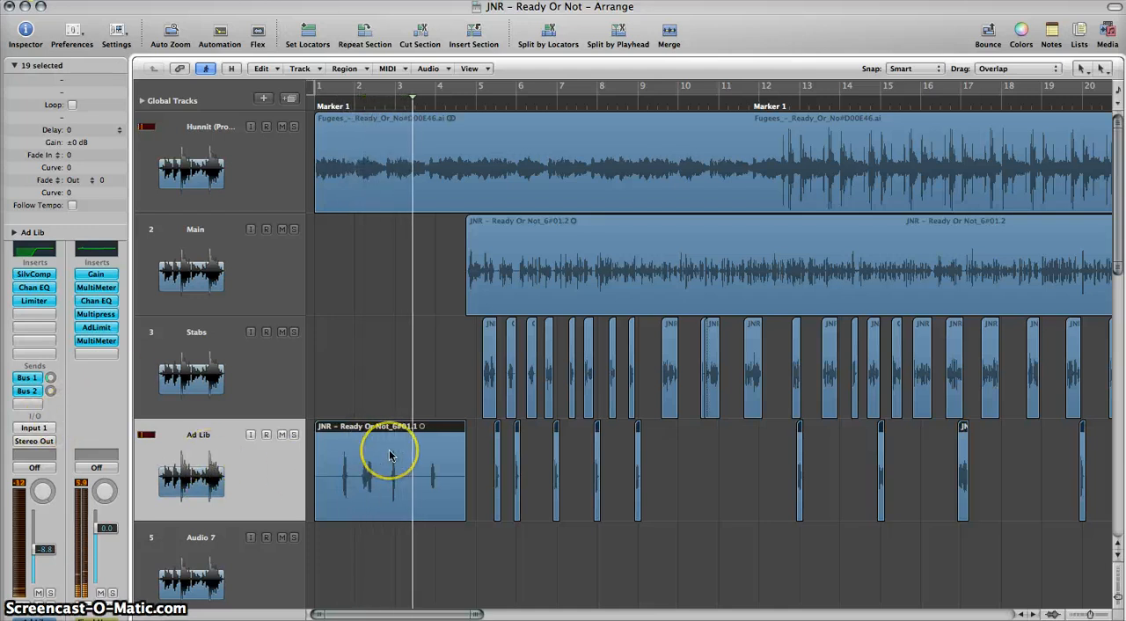
pyautogui.press('space')
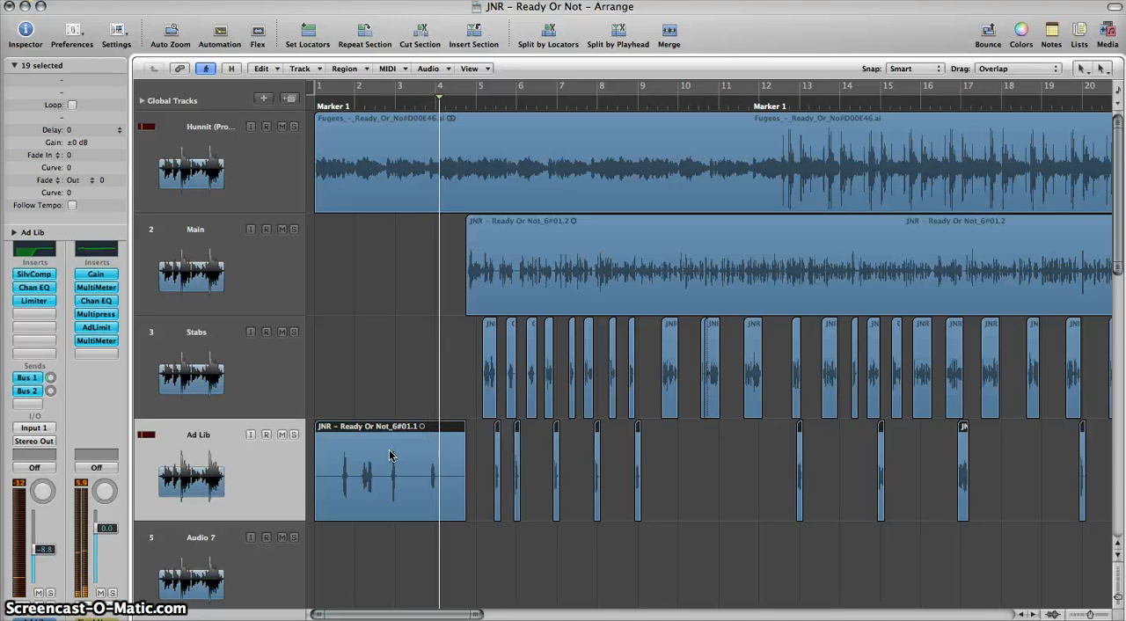
pyautogui.press('Return')
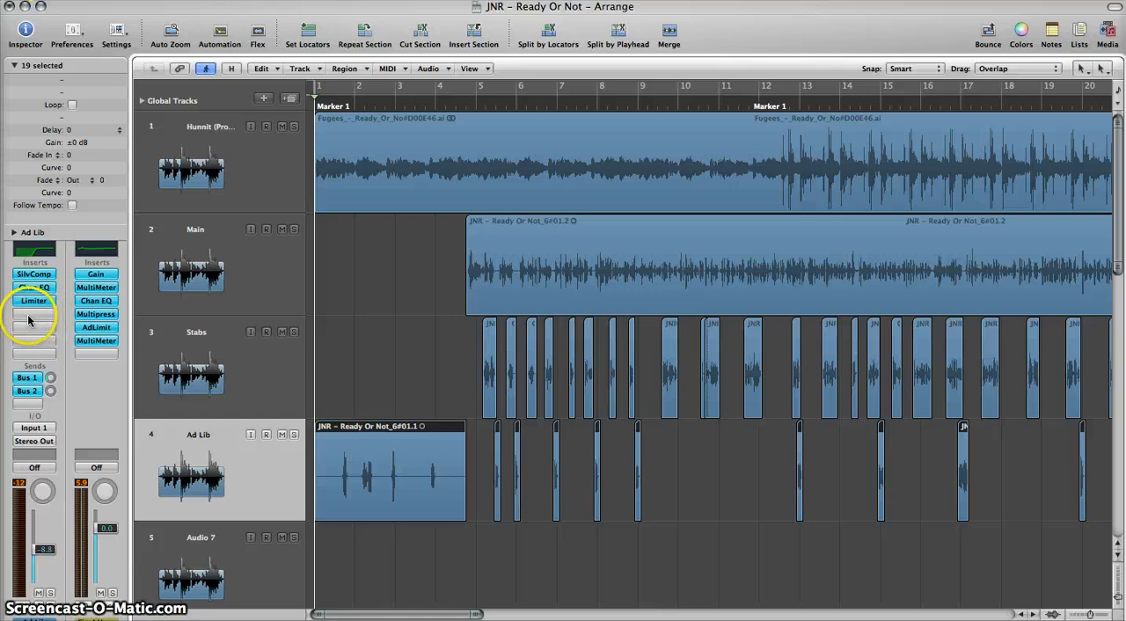
# Step: Create a new audio track directly below Ad Lib with the same channel settings as Ad Lib
pyautogui.click(29, 377)
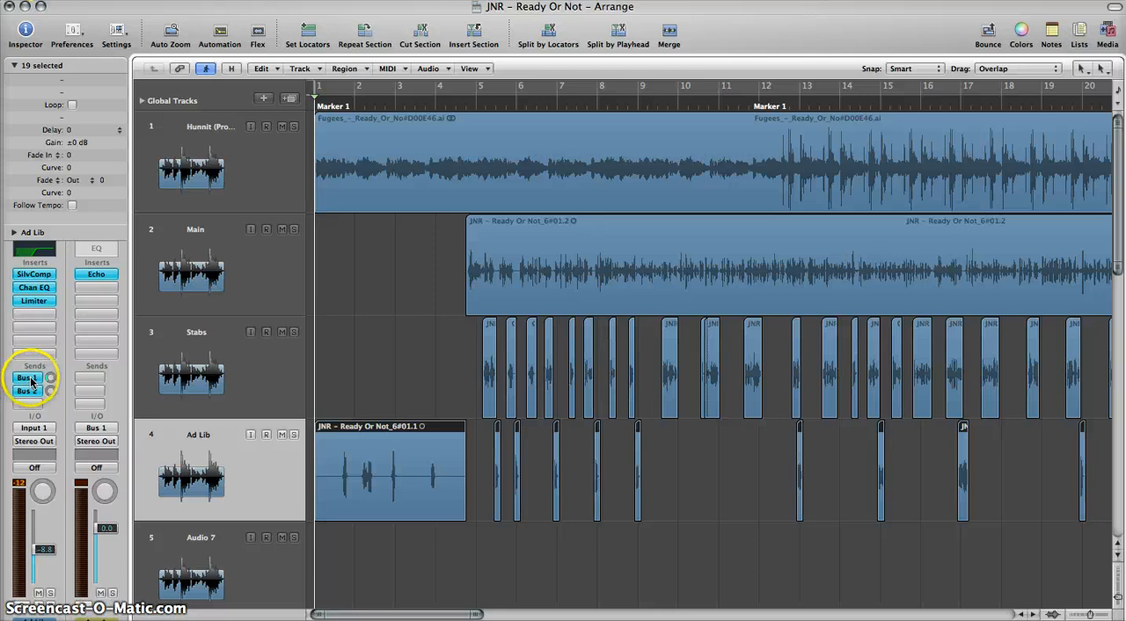
pyautogui.click(201, 537)
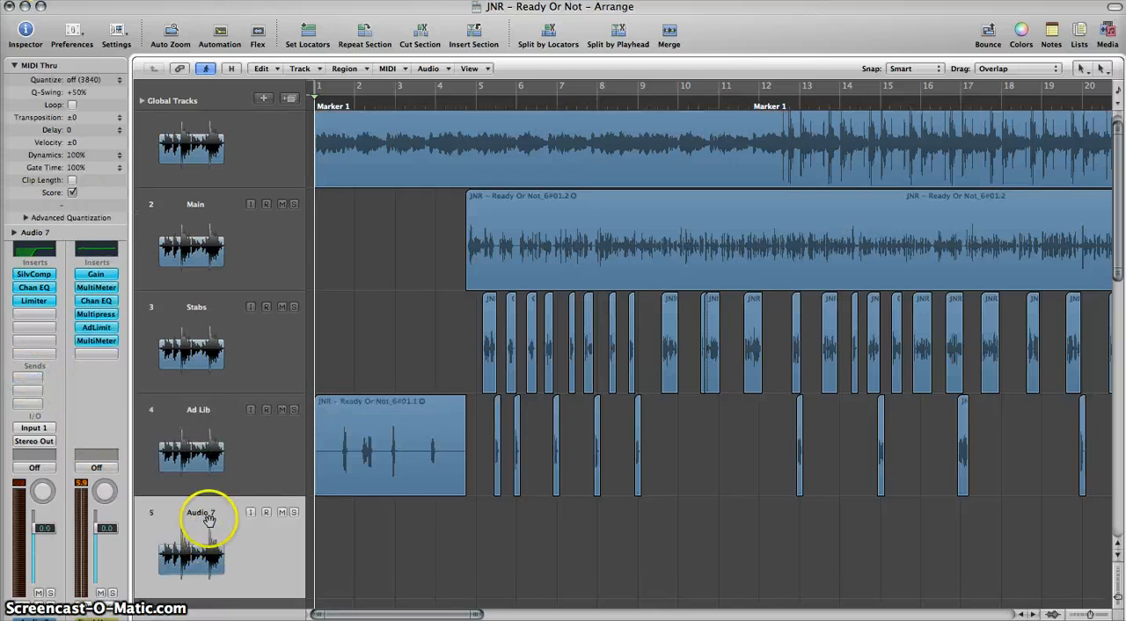
pyautogui.click(192, 436)
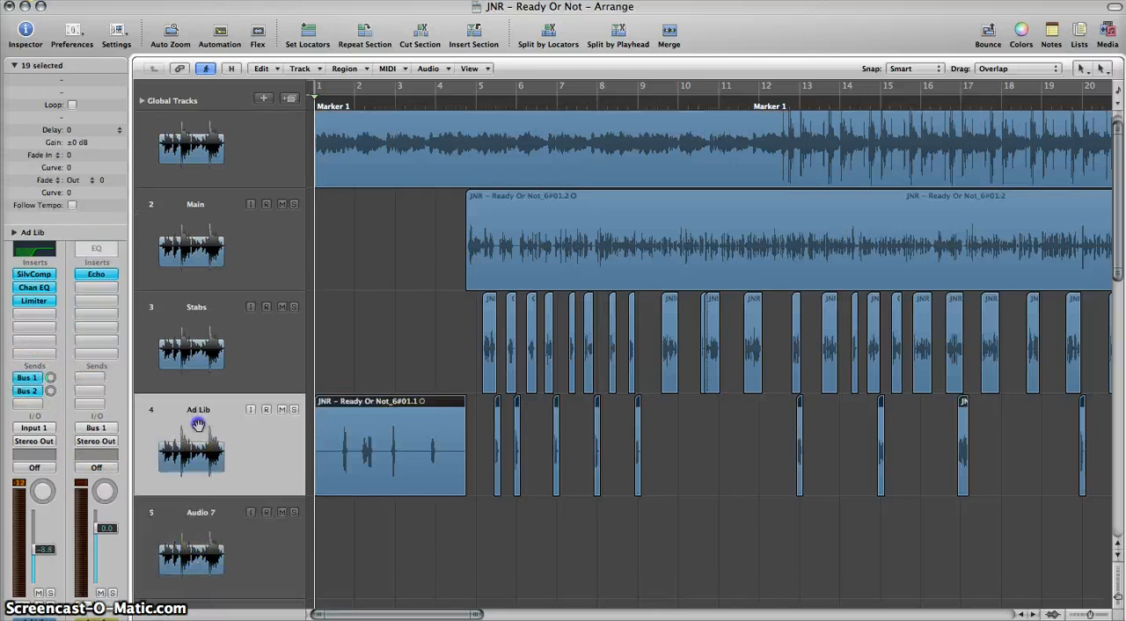
pyautogui.click(202, 494)
# Step: Remove the Bus 1 and Bus 2 sends from the new Audio 2 track
pyautogui.click(35, 275)
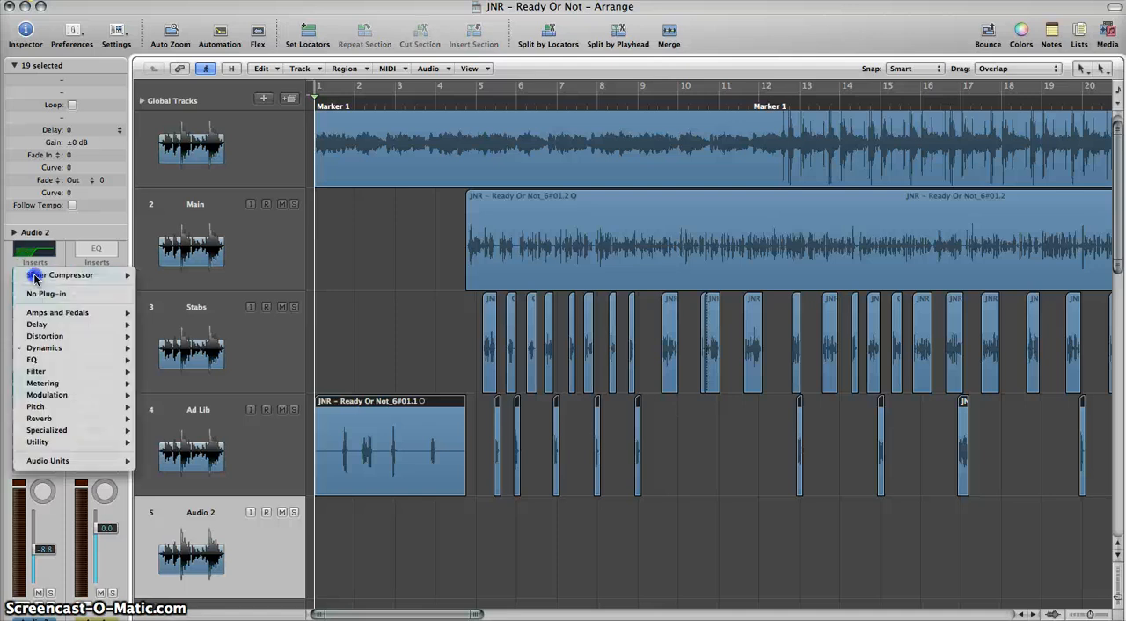
pyautogui.click(24, 376)
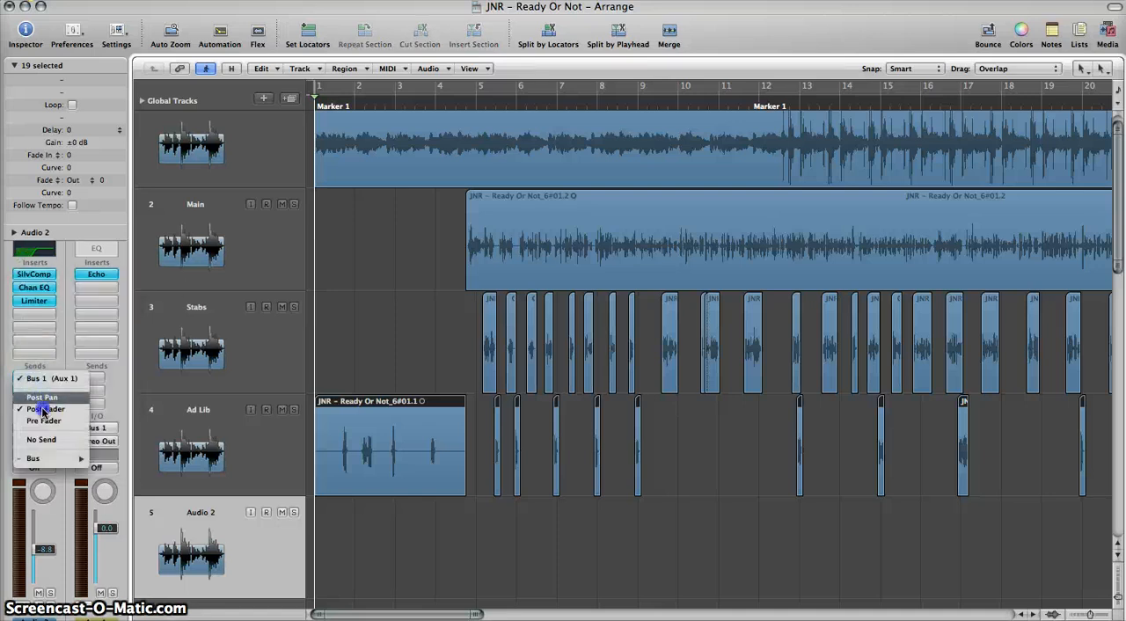
pyautogui.click(29, 393)
pyautogui.click(29, 393)
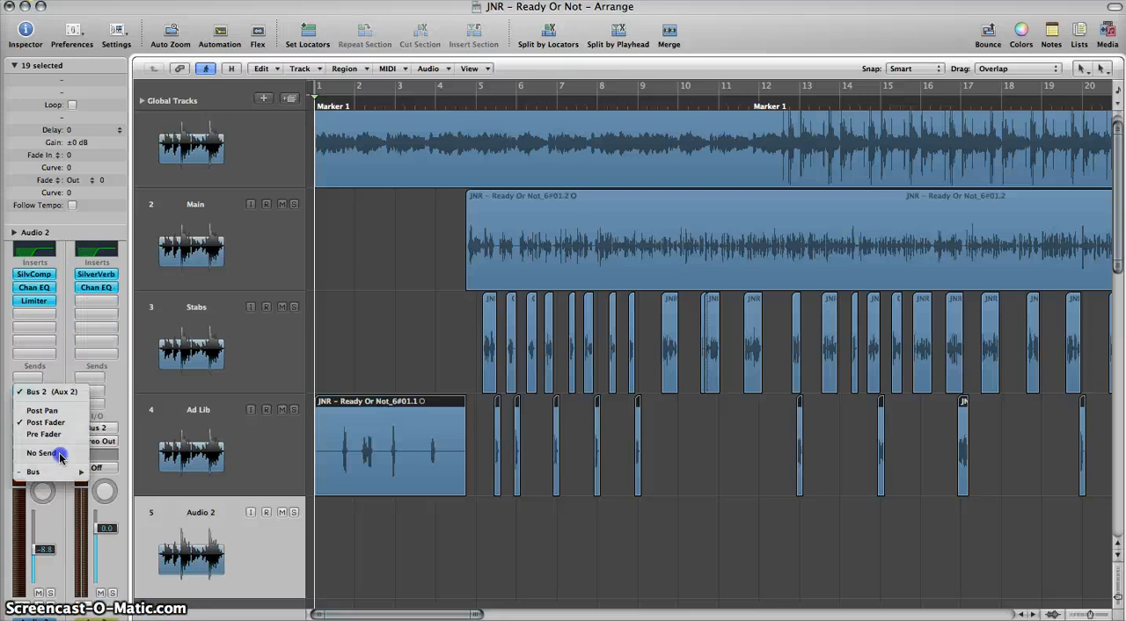
pyautogui.click(44, 453)
# Step: Add a send to Bus 4 on the Audio 2 track
pyautogui.click(25, 378)
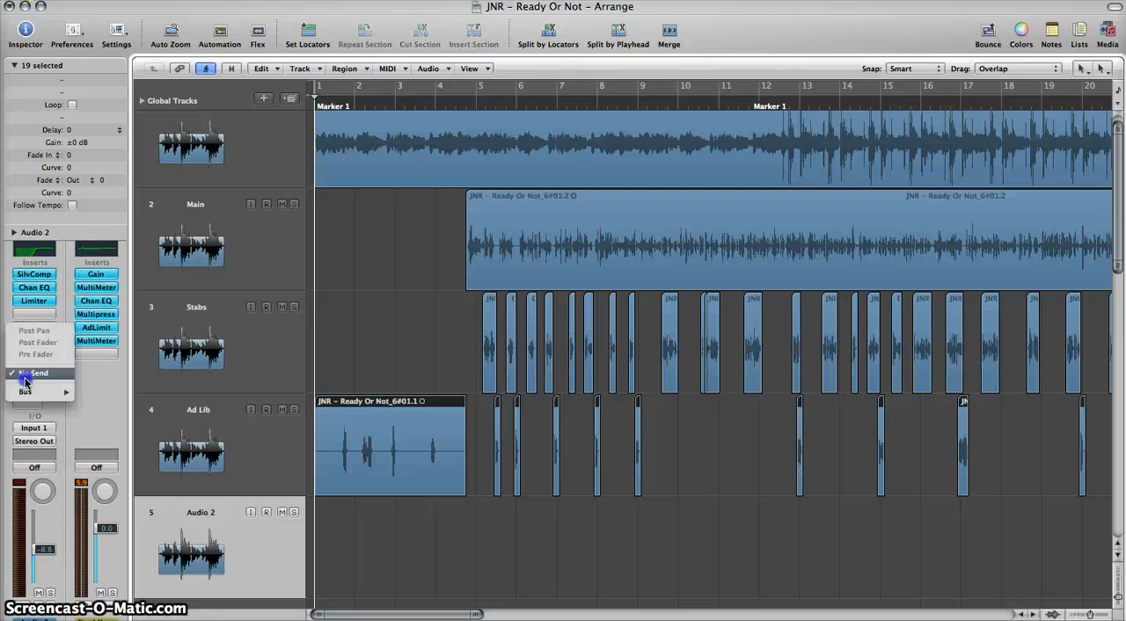
pyautogui.moveTo(39, 401)
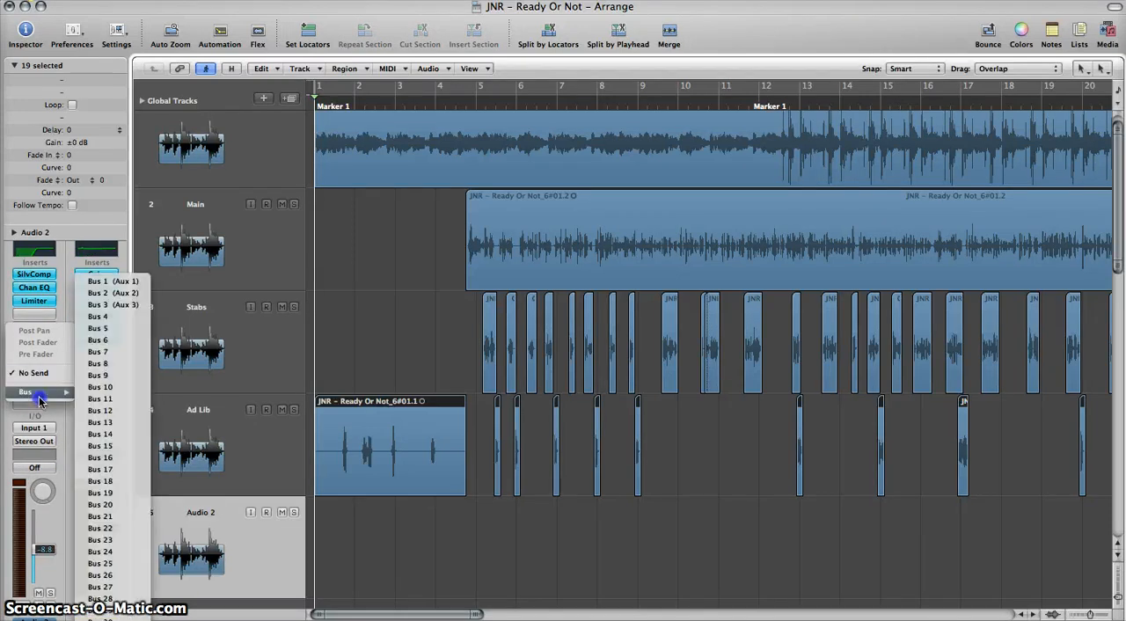
pyautogui.click(110, 317)
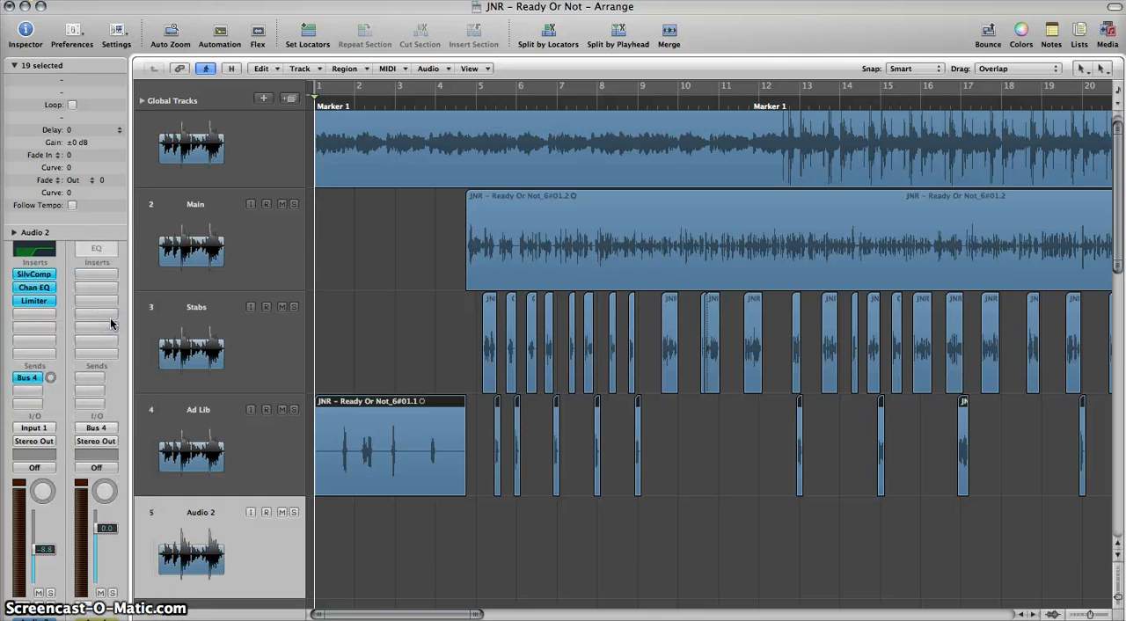
# Step: Insert a mono Echo on the Bus 4 aux channel and set its delay time to 1/4
pyautogui.click(89, 275)
pyautogui.moveTo(91, 300)
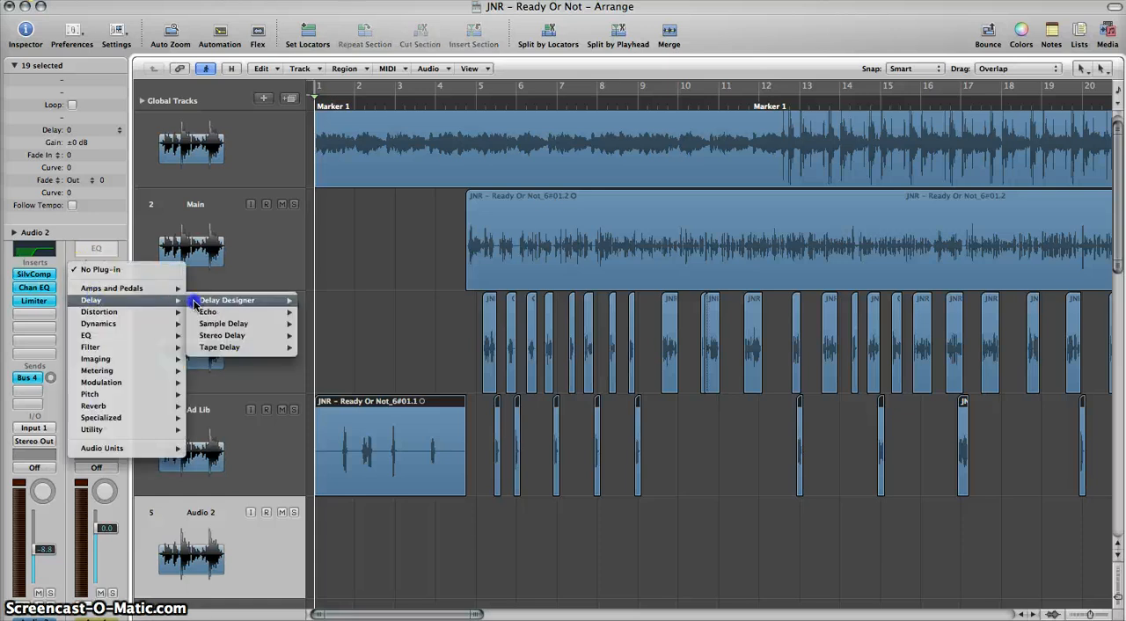
pyautogui.moveTo(211, 313)
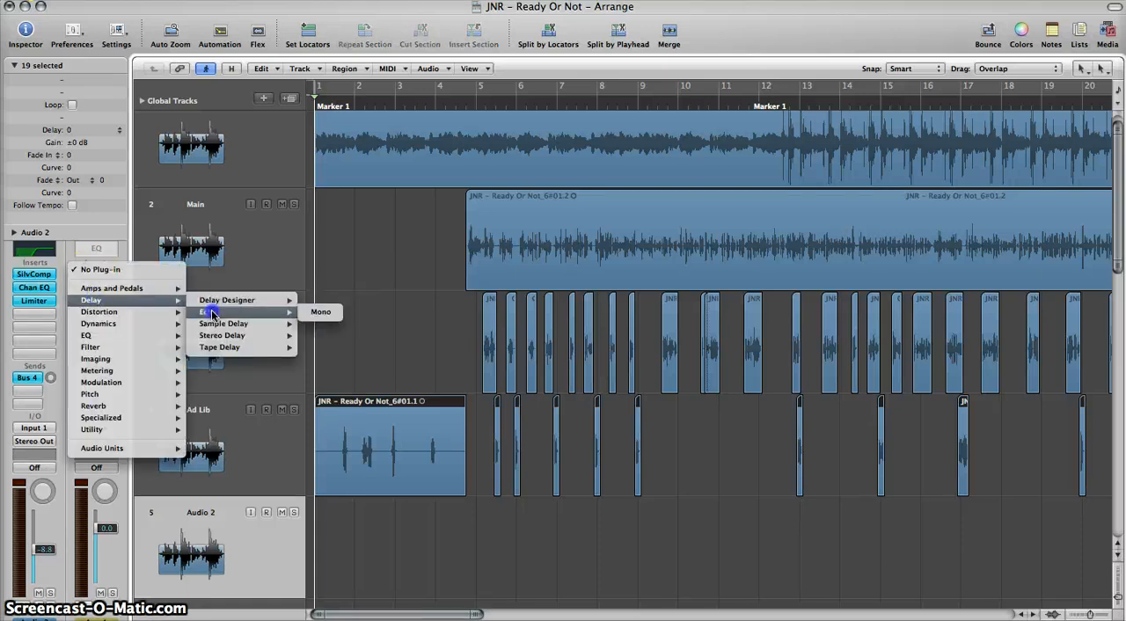
pyautogui.click(319, 312)
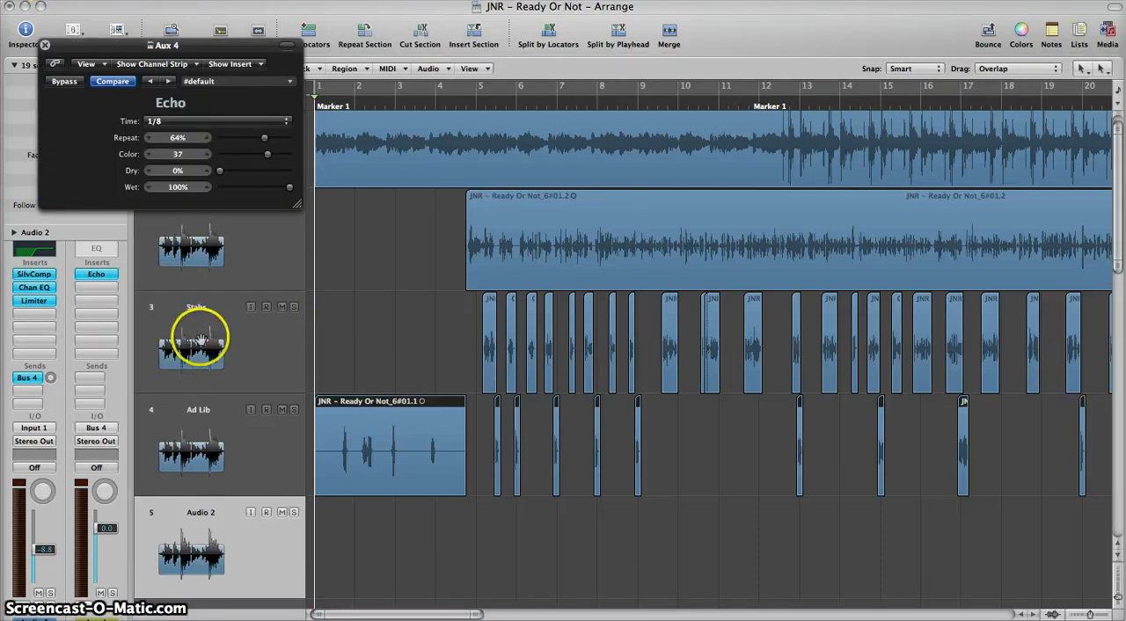
pyautogui.click(201, 121)
pyautogui.click(161, 205)
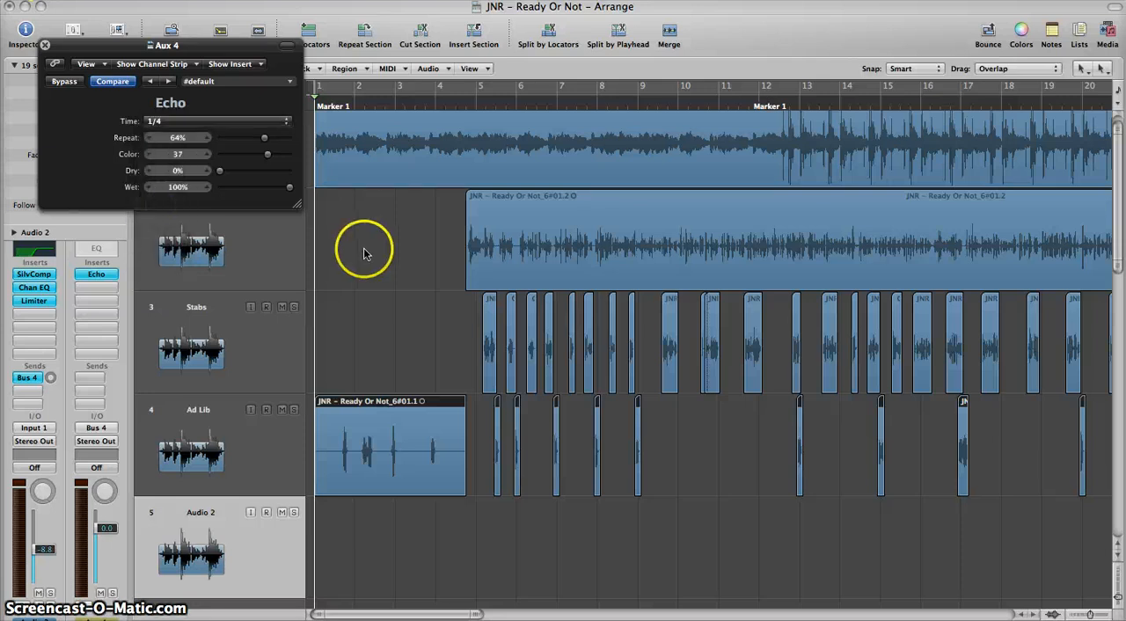
# Step: Raise the Bus 4 send level on the Audio 2 track to about -16.0
pyautogui.click(29, 378)
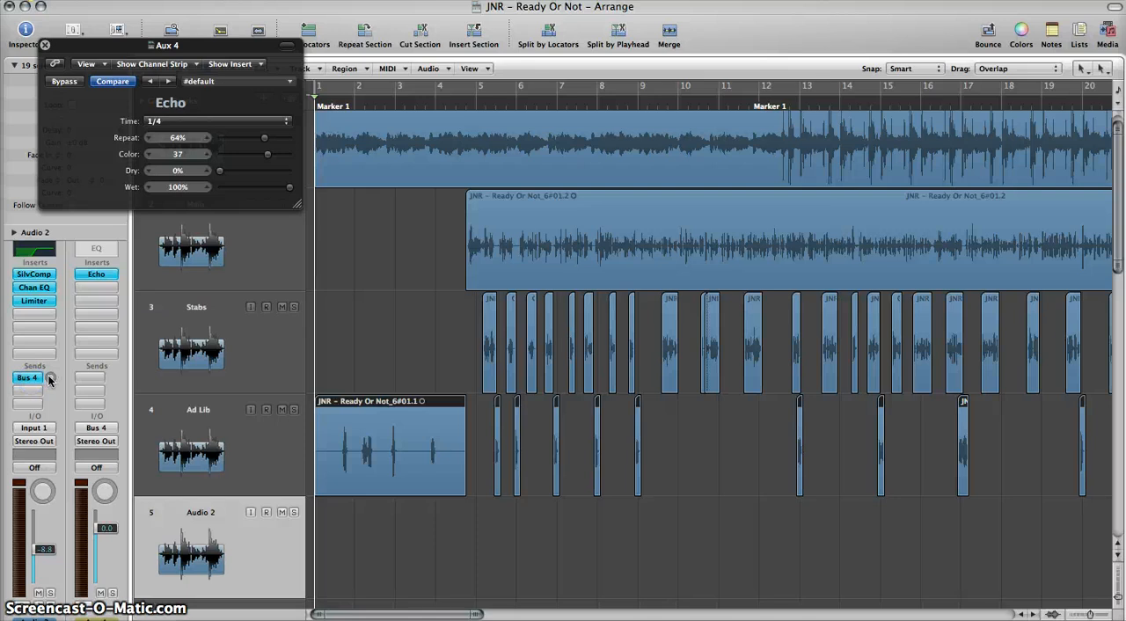
pyautogui.moveTo(50, 377); pyautogui.dragTo(43, 352)
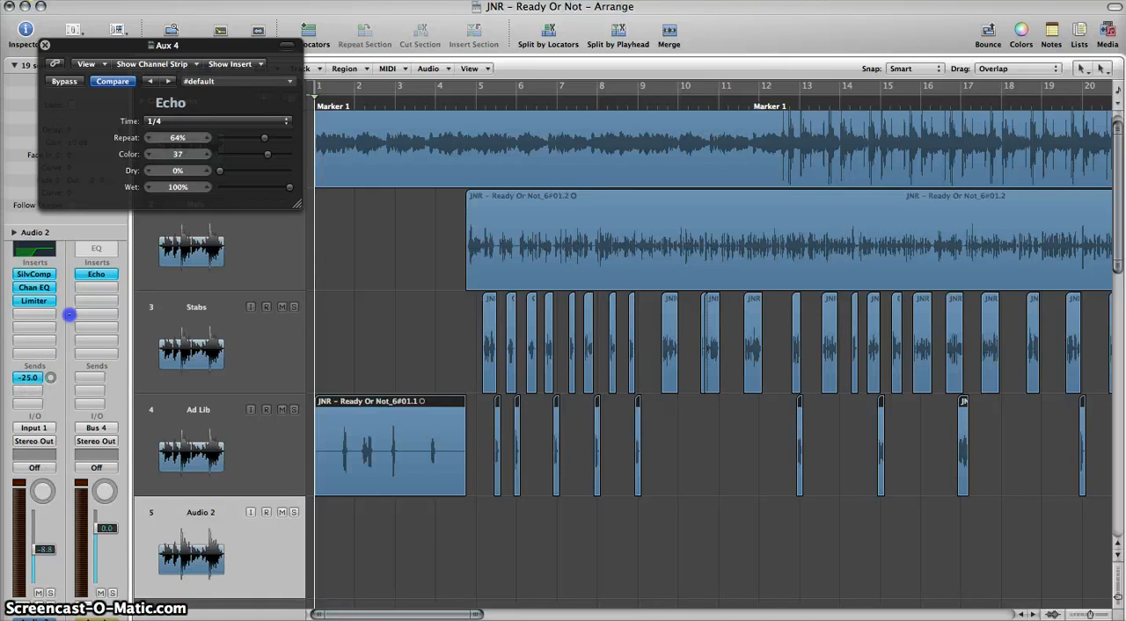
pyautogui.moveTo(74, 291); pyautogui.dragTo(79, 278)
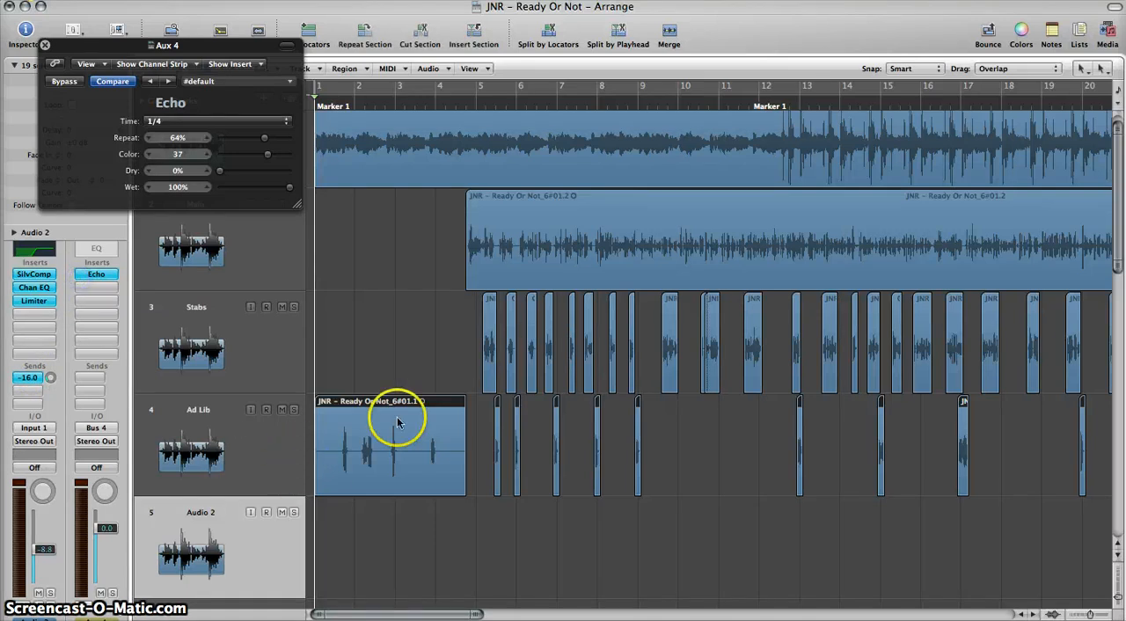
# Step: Audition all the Ad Lib regions on the Audio 2 track and set its Bus 4 send to about -16.6
pyautogui.moveTo(383, 464); pyautogui.dragTo(383, 525)
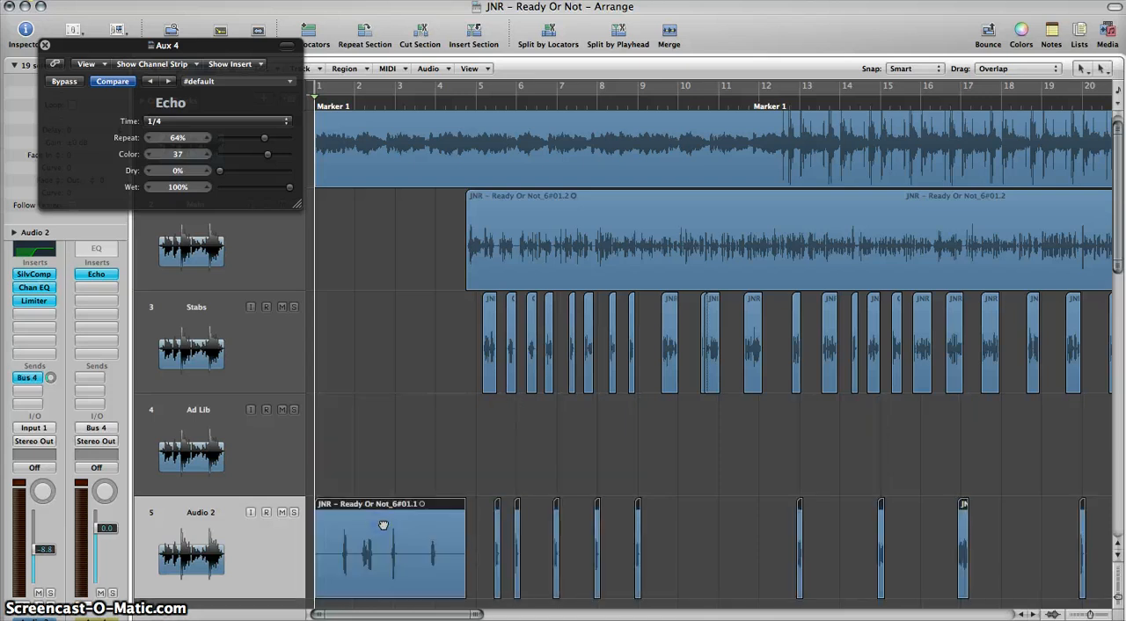
pyautogui.press('space')
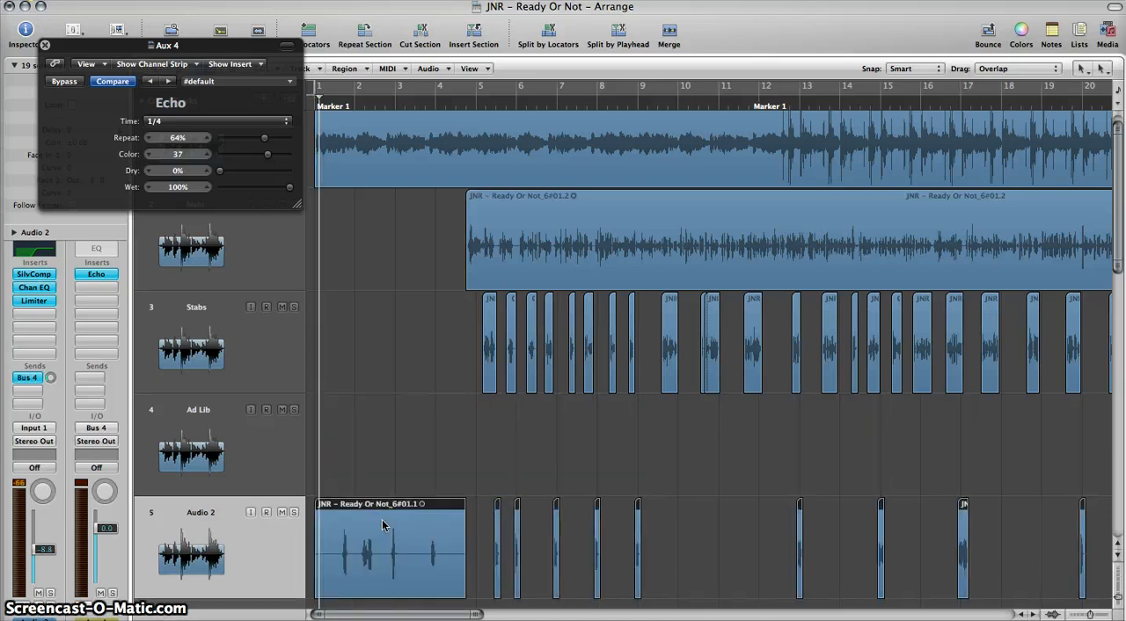
pyautogui.moveTo(51, 365)
pyautogui.mouseDown()
pyautogui.moveTo(82, 261)
pyautogui.moveTo(106, 230)
pyautogui.moveTo(99, 379)
pyautogui.moveTo(109, 387)
pyautogui.moveTo(54, 379)
pyautogui.mouseUp()
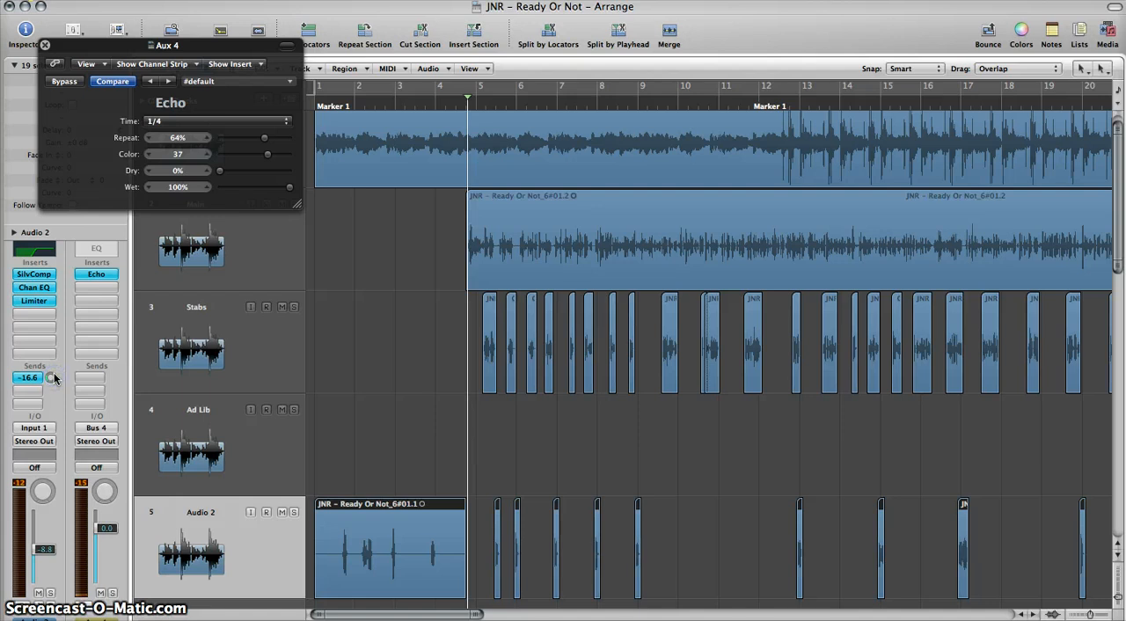
pyautogui.press('Return')
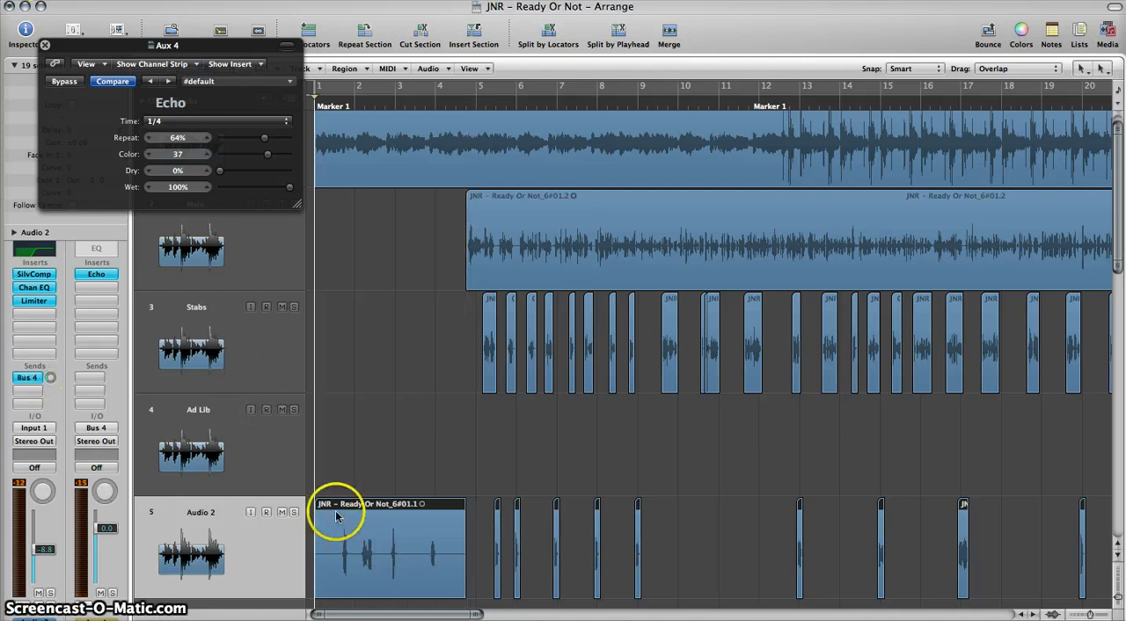
# Step: Move all the regions on Audio 2 back to the Ad Lib track
pyautogui.moveTo(335, 517); pyautogui.dragTo(326, 452)
pyautogui.click(484, 460)
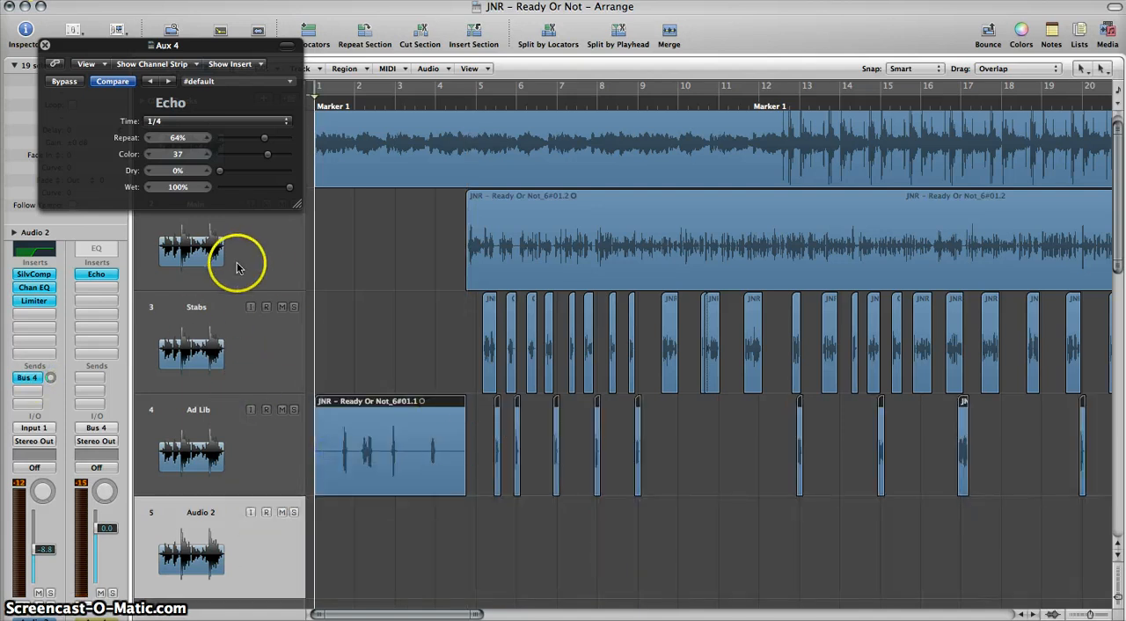
# Step: Remove the emptied Audio 2 track and select the Ad Lib track
pyautogui.click(178, 528)
pyautogui.click(221, 432)
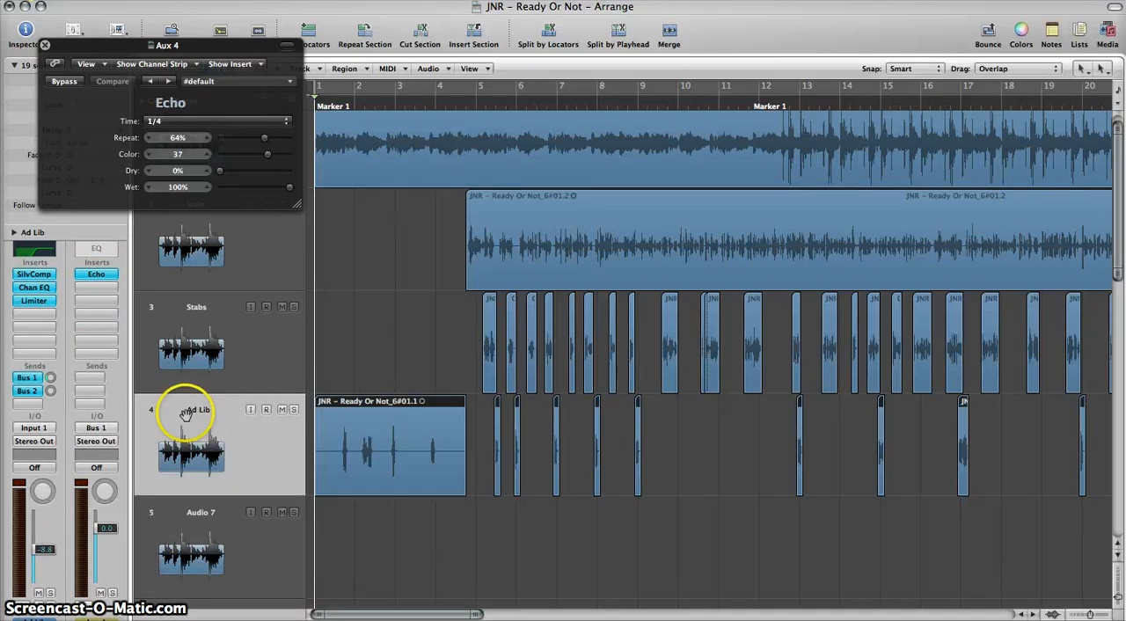
# Step: Examine the Ad Lib track's Bus 2 send assignment and the SilverVerb reverb inserted on Aux 2
pyautogui.click(36, 391)
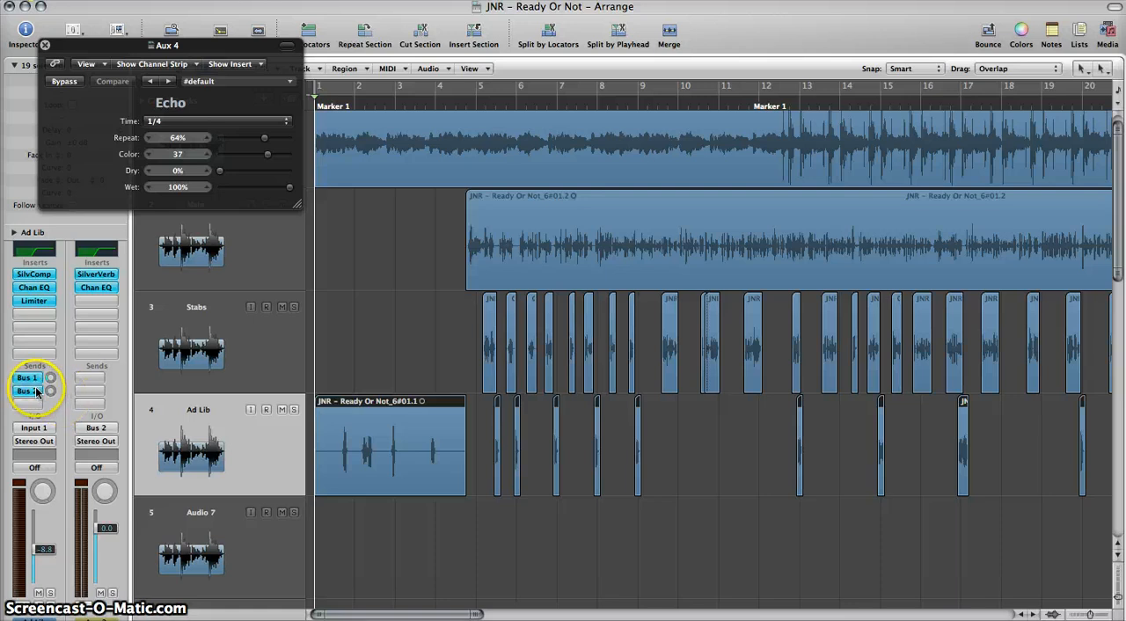
pyautogui.click(36, 391)
pyautogui.moveTo(35, 473)
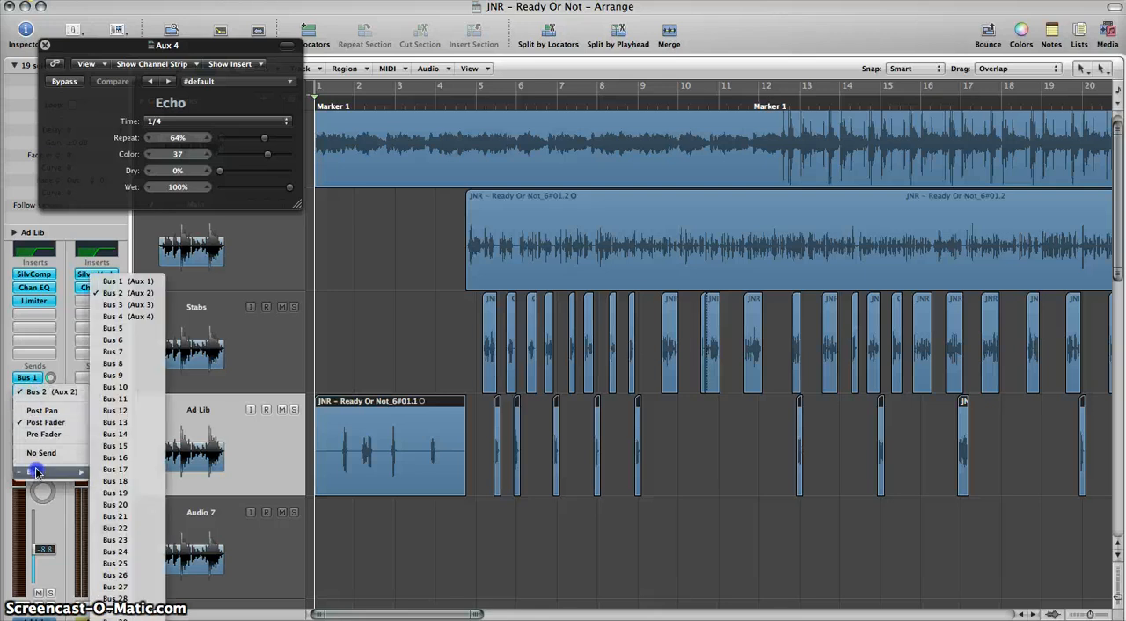
pyautogui.click(115, 293)
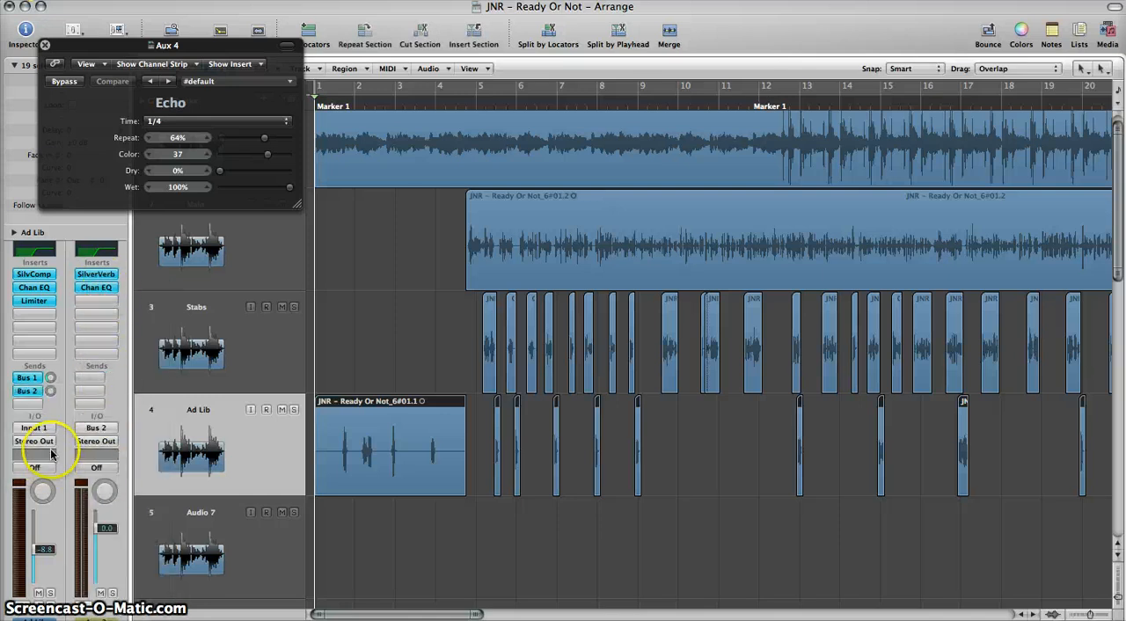
pyautogui.click(95, 280)
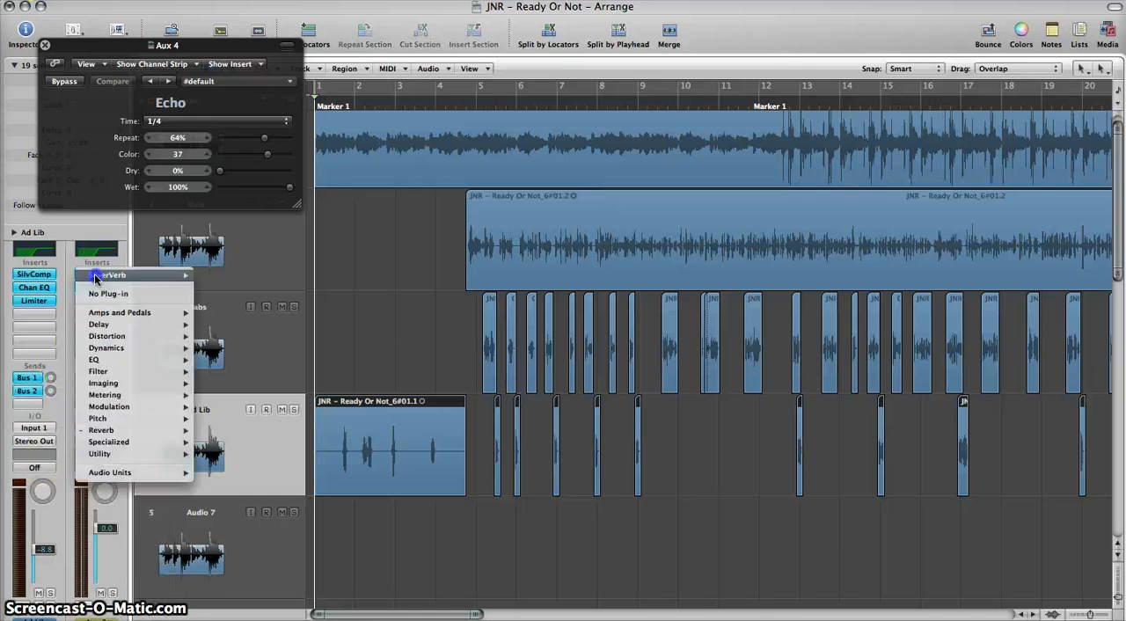
pyautogui.moveTo(105, 433)
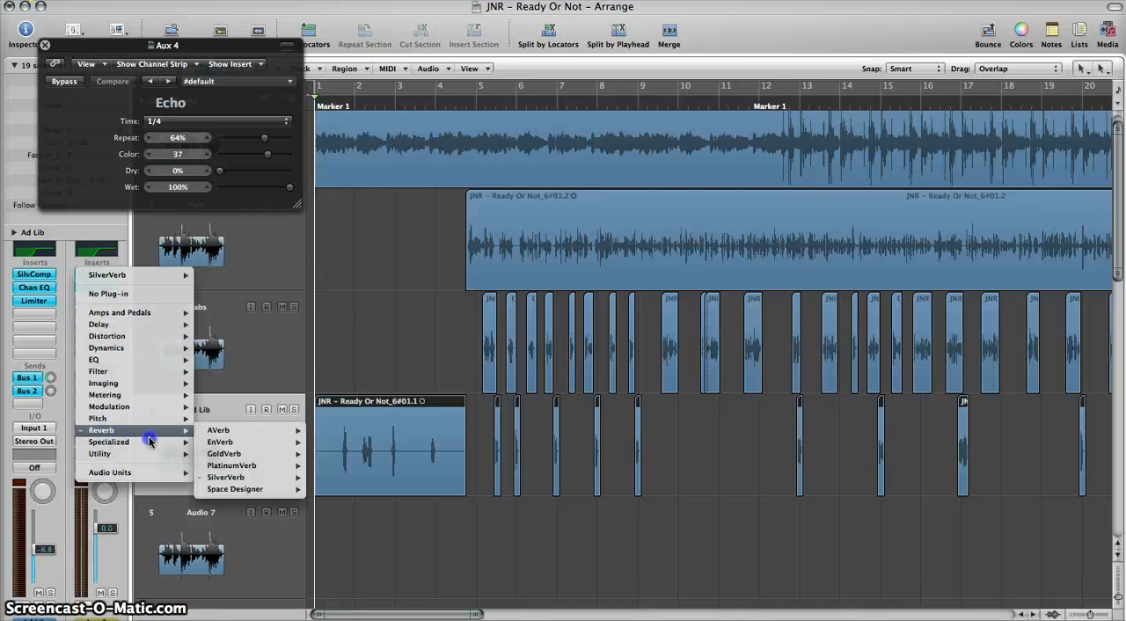
pyautogui.click(231, 477)
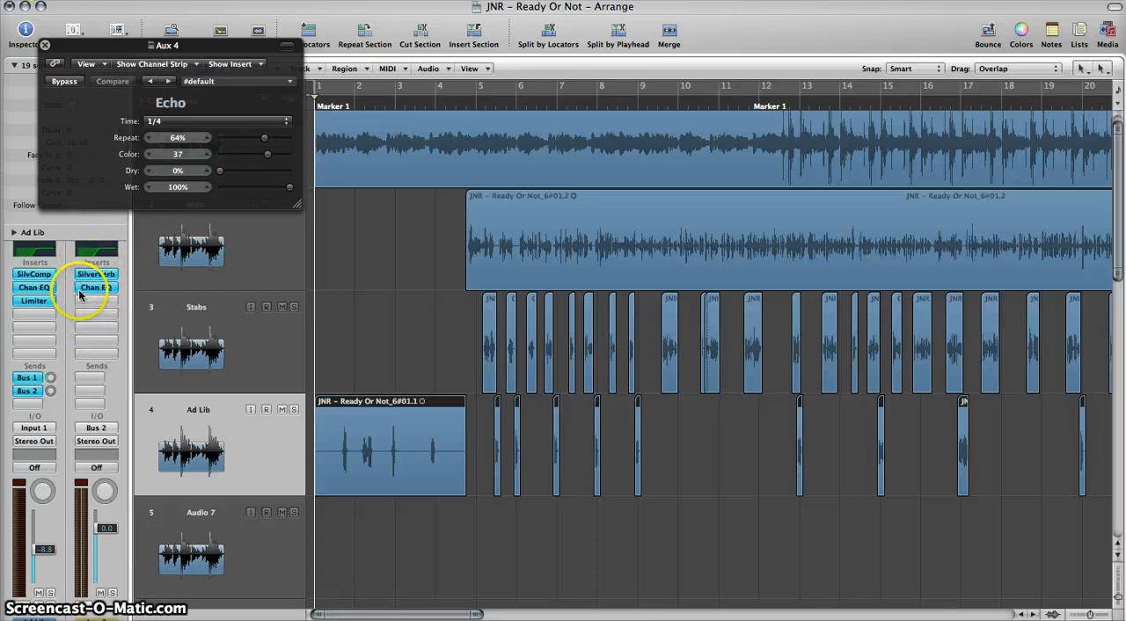
# Step: Open the Channel EQ on Aux 2, audition the ad-libs and set the Ad Lib track's Bus 2 send to about -12.2
pyautogui.click(93, 287)
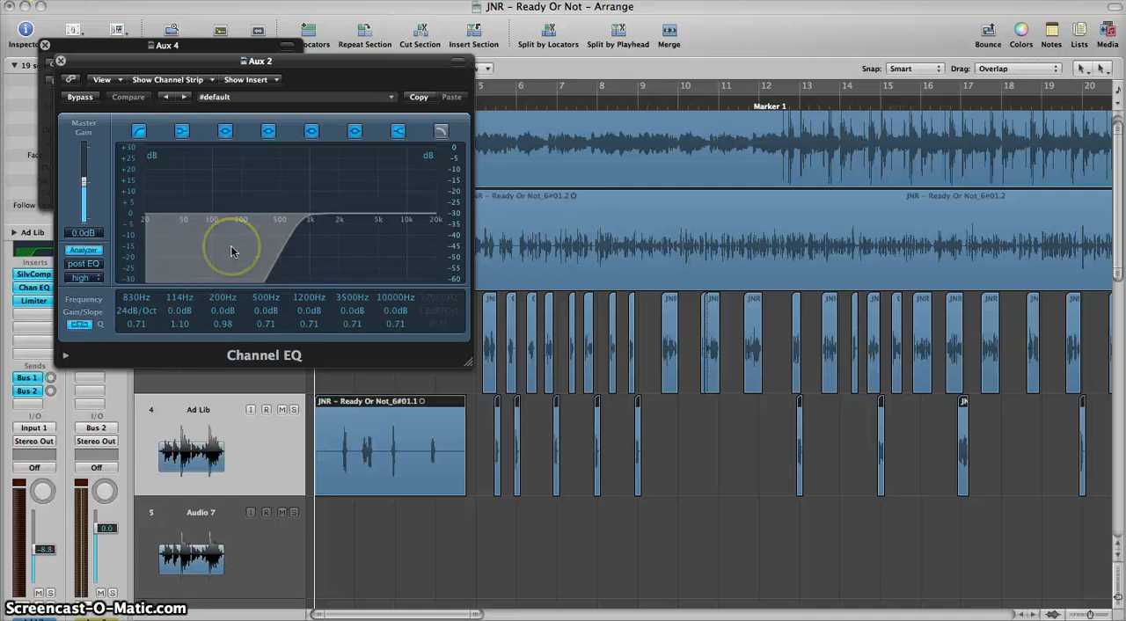
pyautogui.press('space')
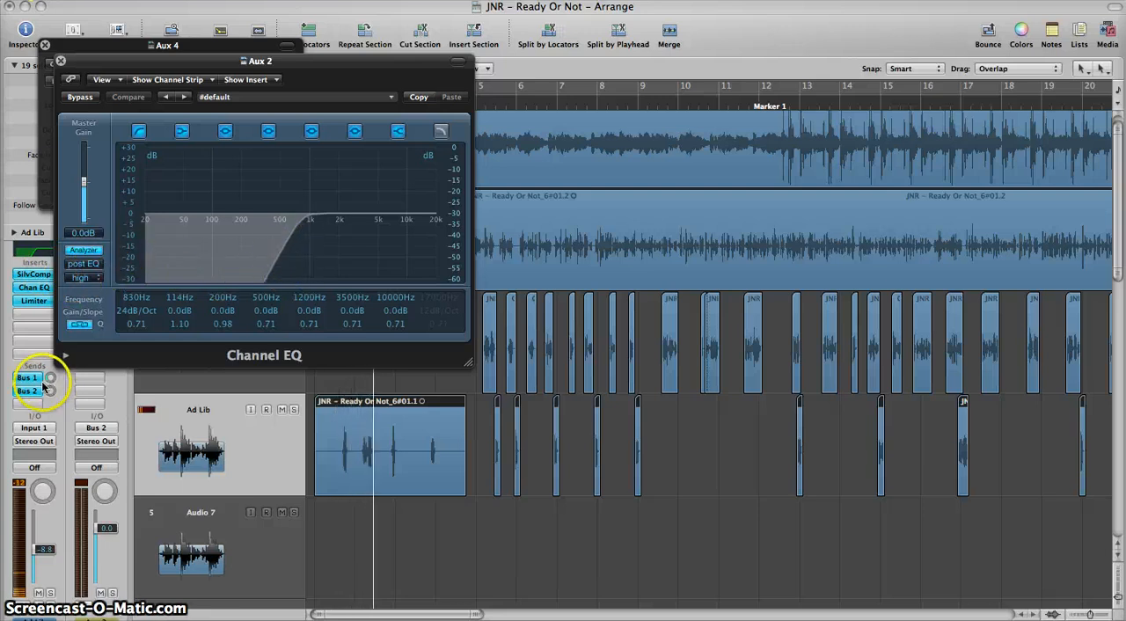
pyautogui.moveTo(52, 391); pyautogui.dragTo(60, 298)
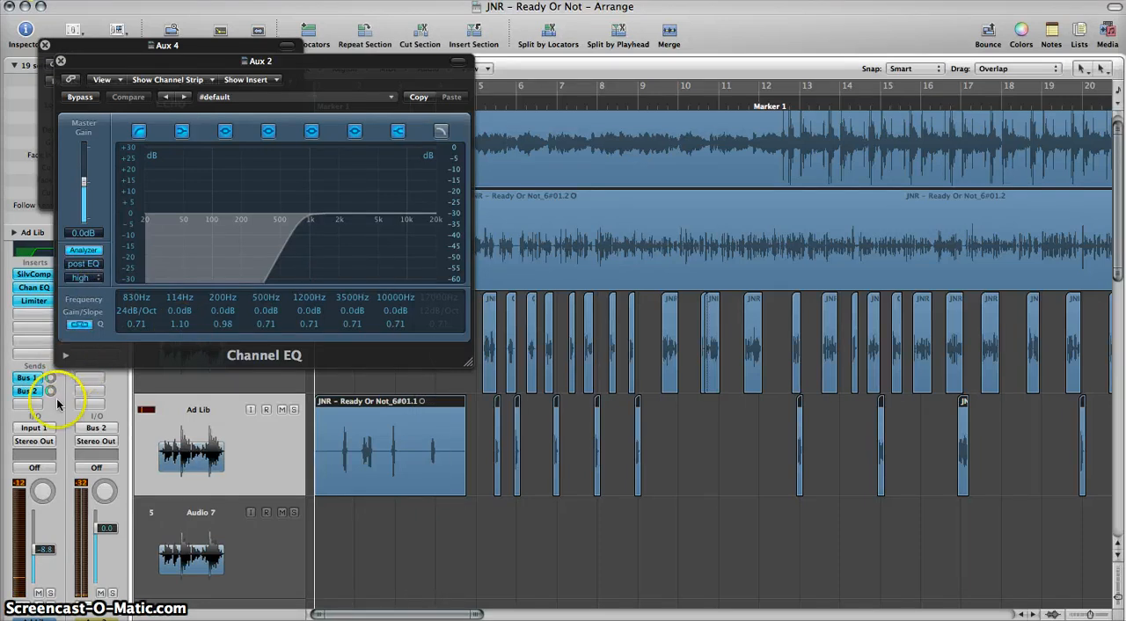
pyautogui.moveTo(50, 395); pyautogui.dragTo(51, 392)
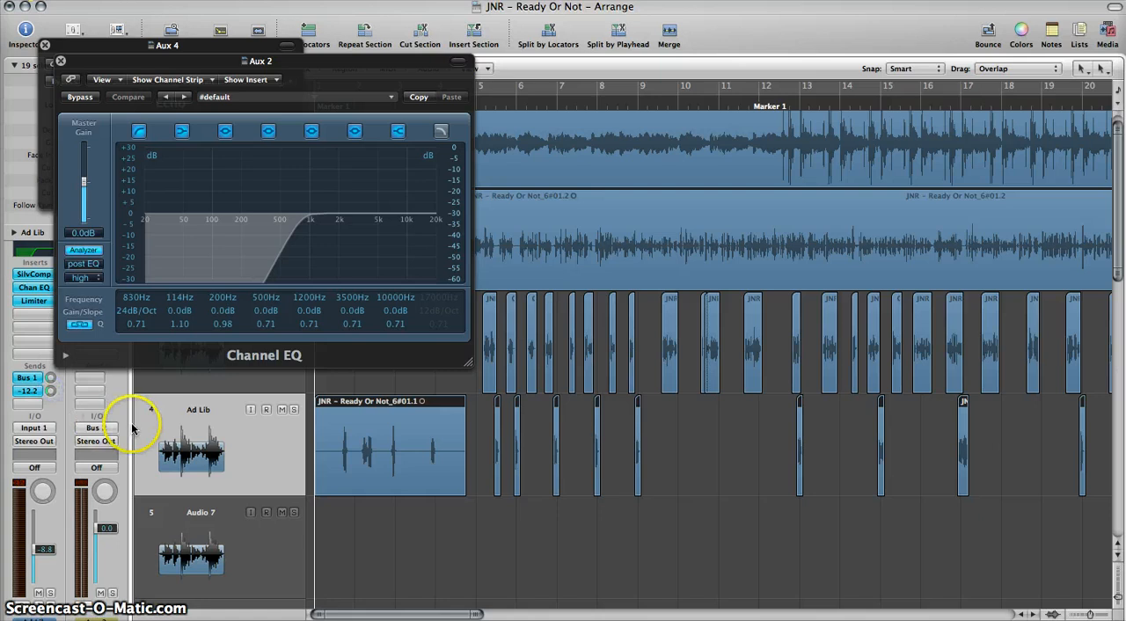
pyautogui.click(356, 447)
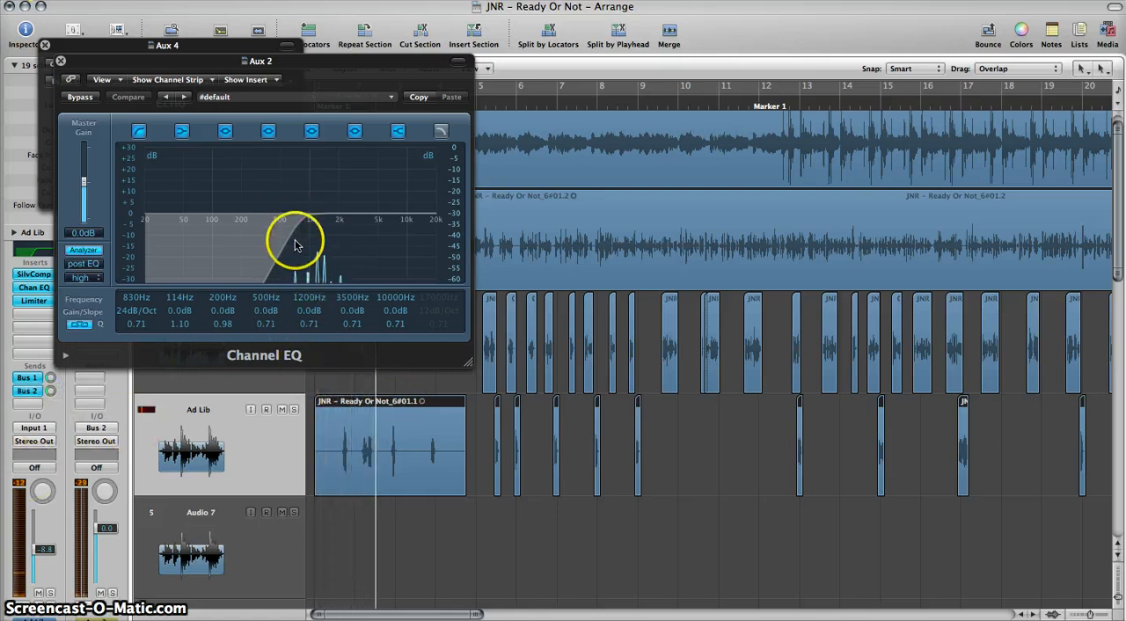
# Step: Set the low-cut frequency of the Aux 2 Channel EQ to about 750 Hz and close both plug-in windows
pyautogui.moveTo(296, 243); pyautogui.dragTo(216, 235)
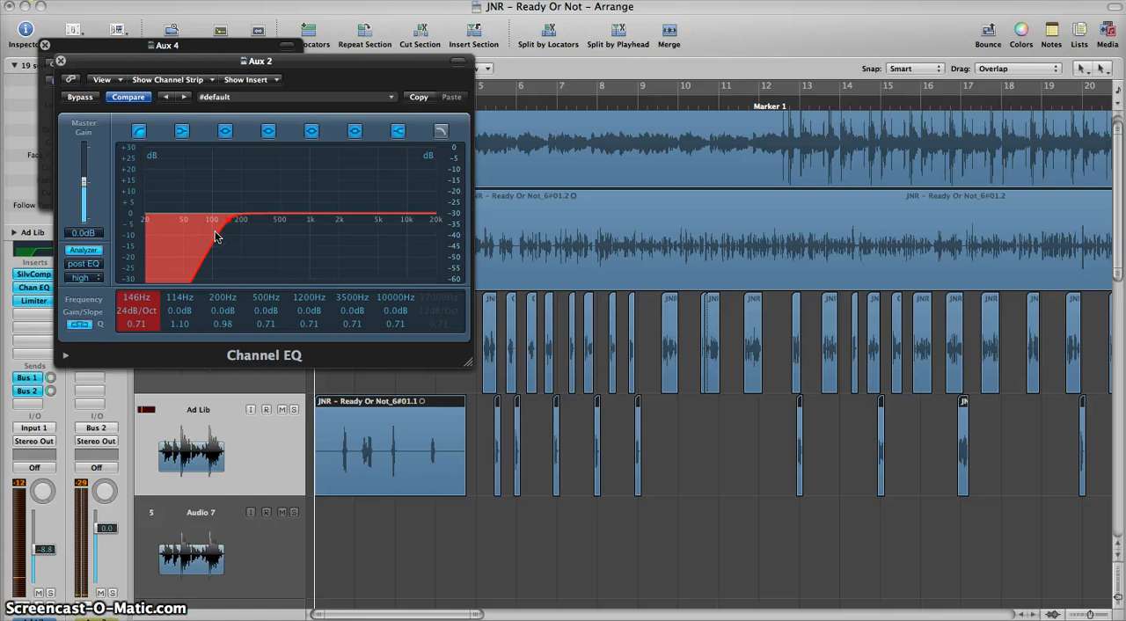
pyautogui.click(293, 328)
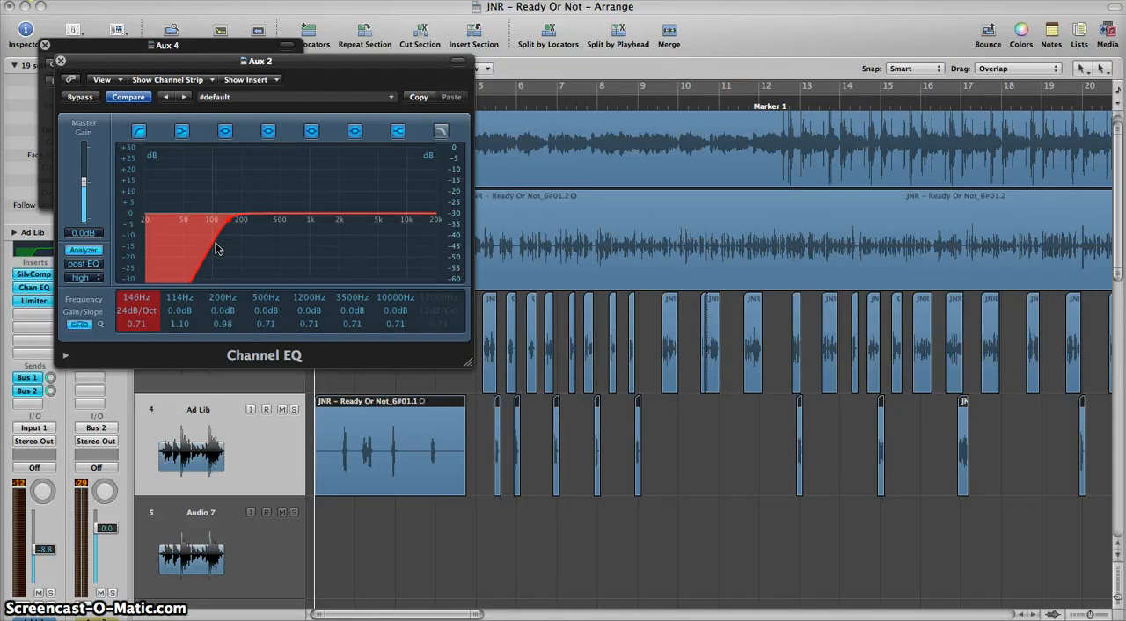
pyautogui.moveTo(236, 250); pyautogui.dragTo(251, 254)
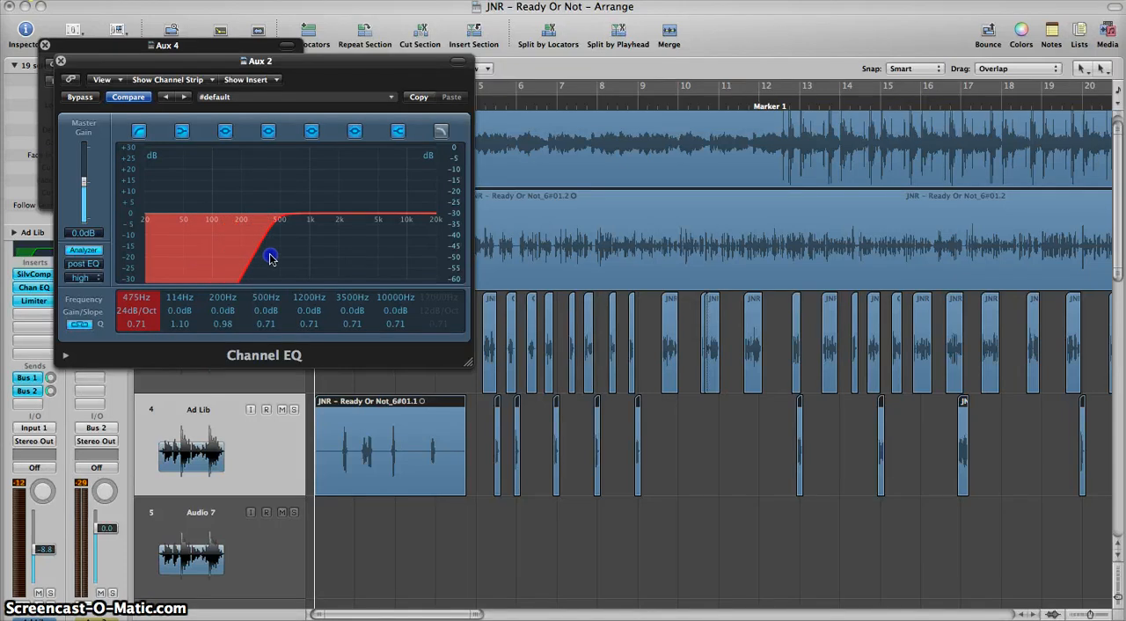
pyautogui.click(176, 257)
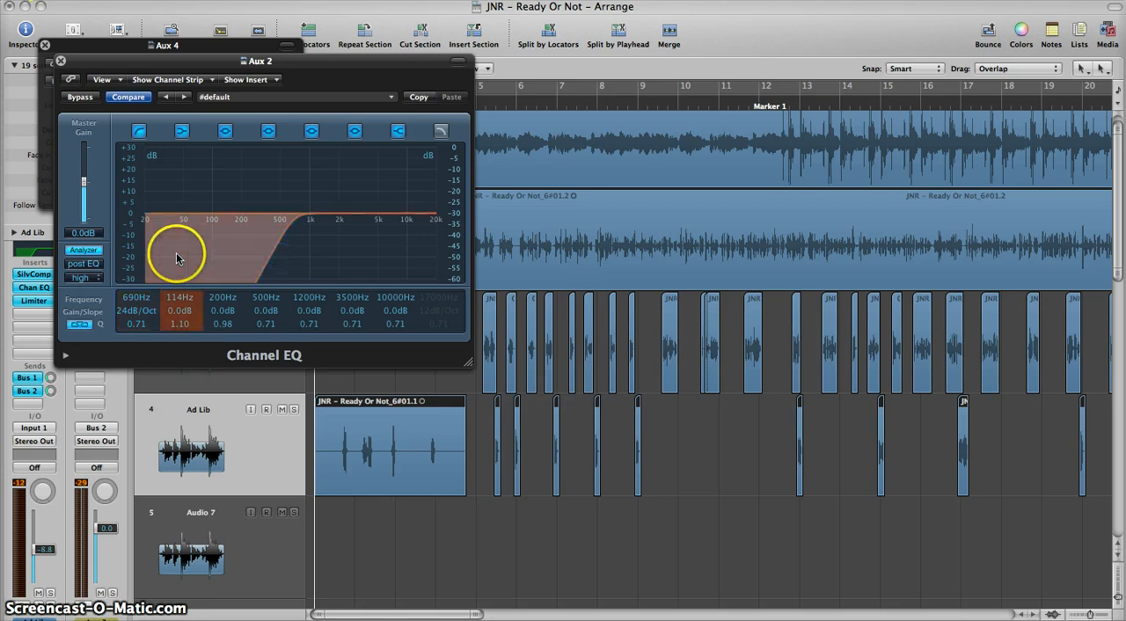
pyautogui.click(298, 258)
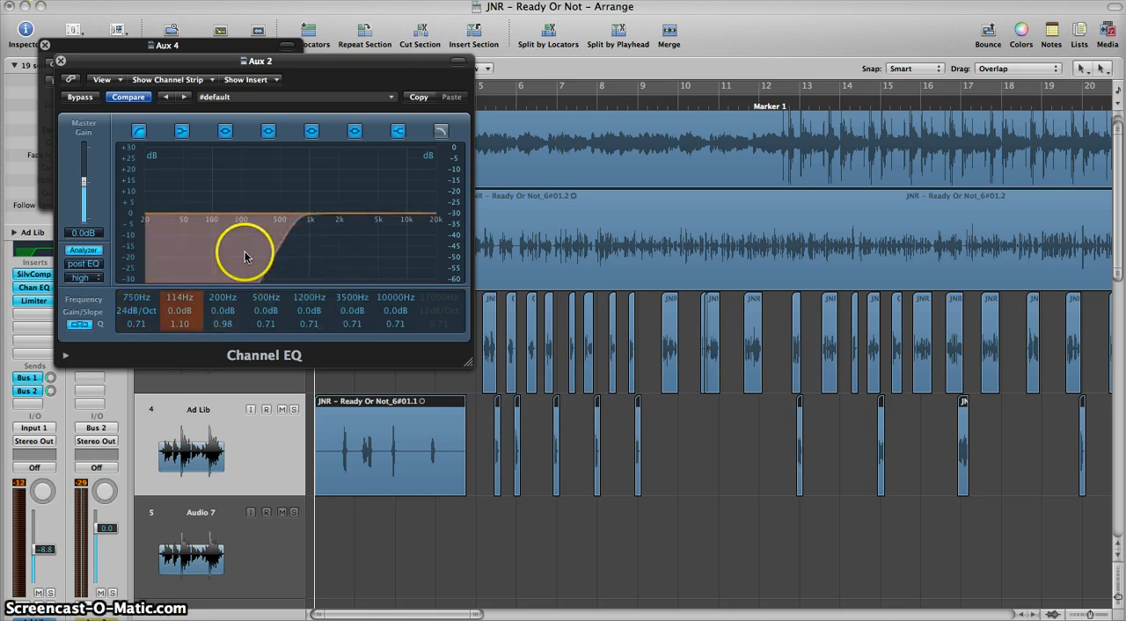
pyautogui.click(60, 64)
pyautogui.click(45, 44)
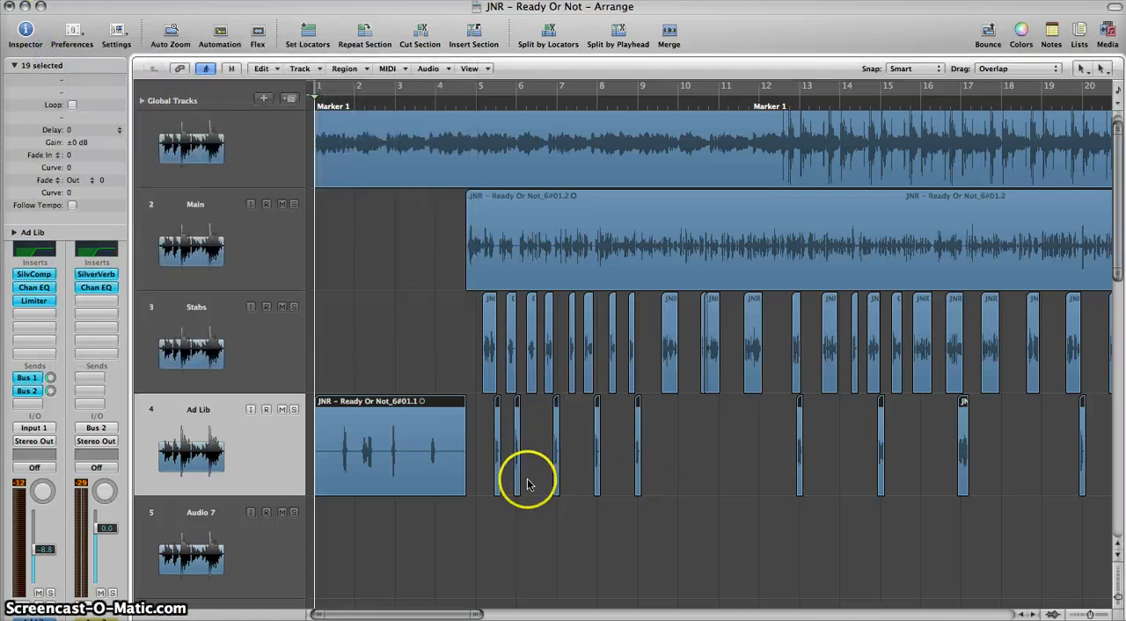
# Step: Play the song and strip the silence from the first Ad Lib region with a 4.0% threshold and 0.1000-second minimum silence time
pyautogui.click(508, 529)
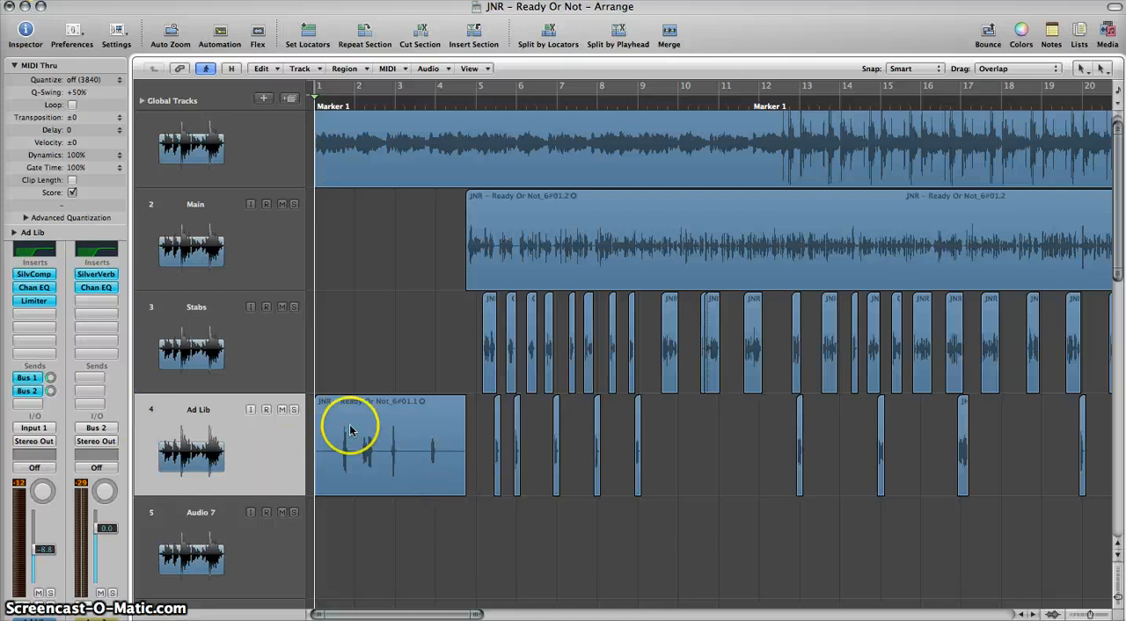
pyautogui.scroll(-5, 385, 450)
pyautogui.press('space')
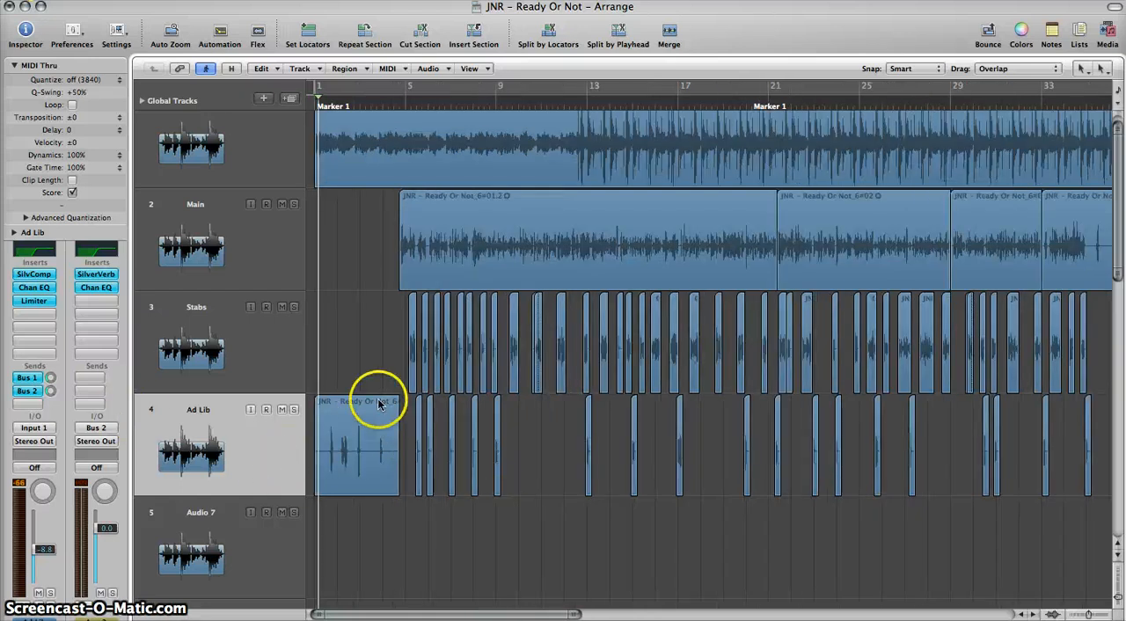
pyautogui.click(354, 440)
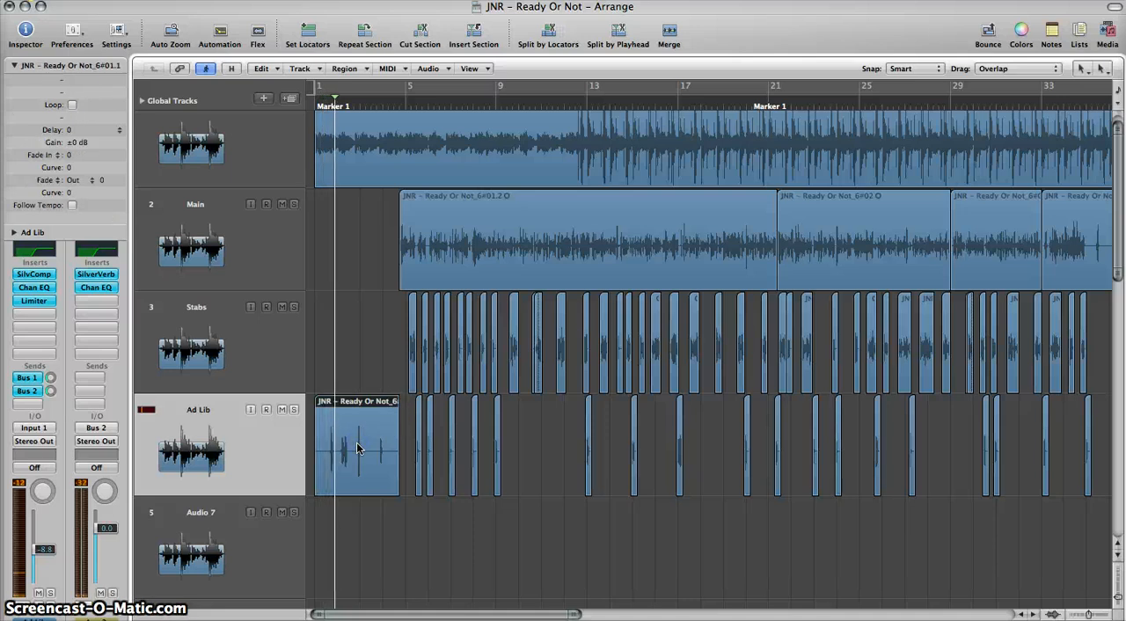
pyautogui.hotkey('ctrl', 'x')
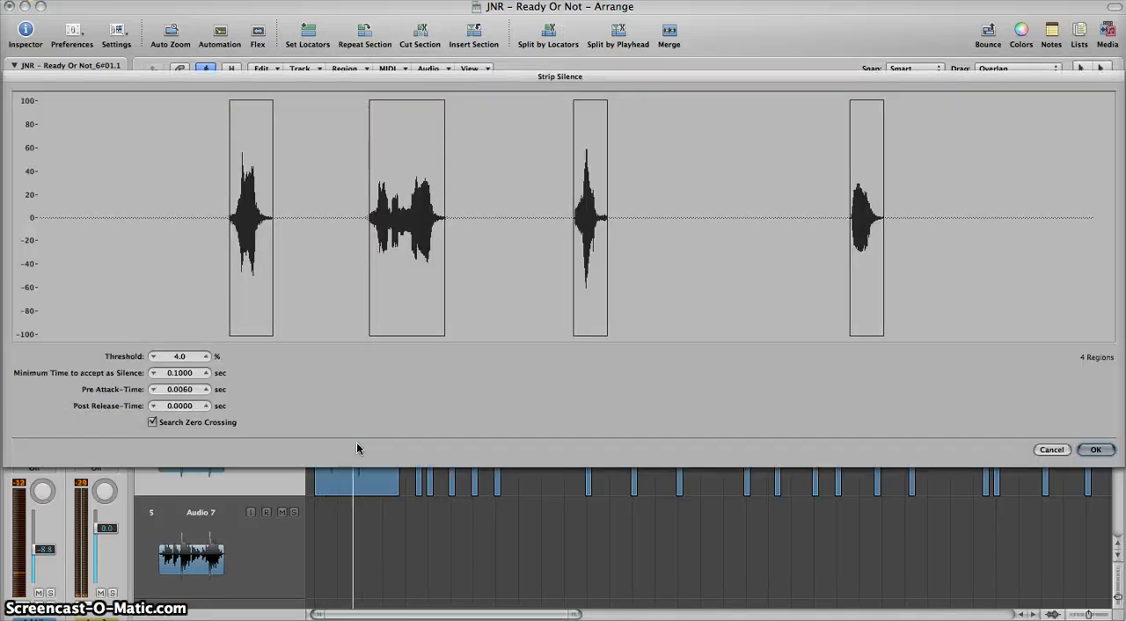
pyautogui.press('Return')
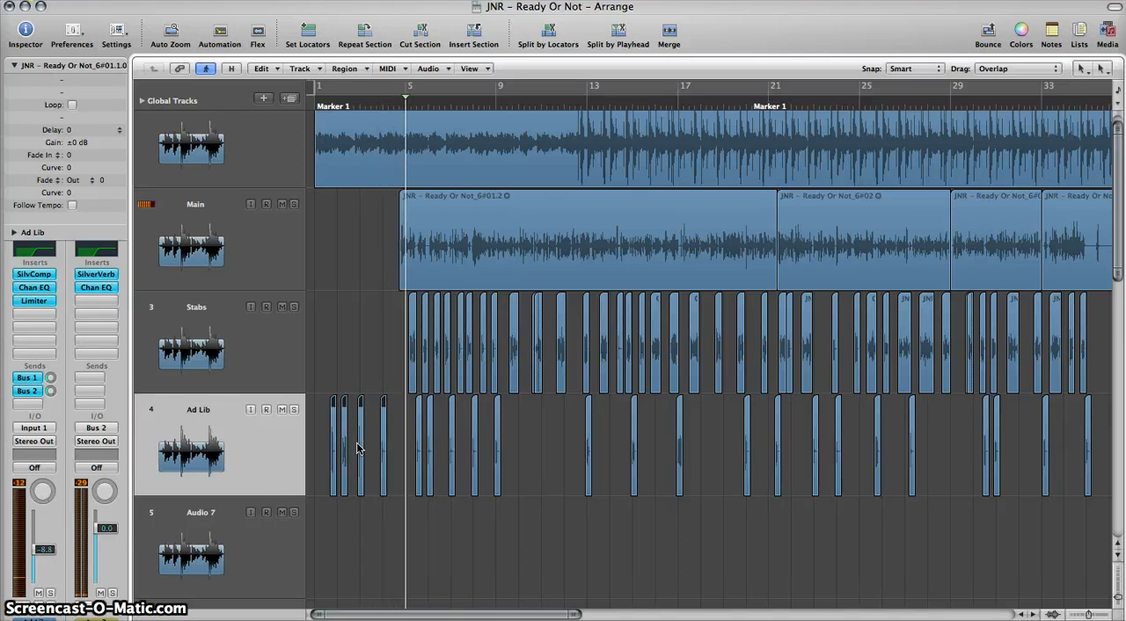
pyautogui.click(218, 247)
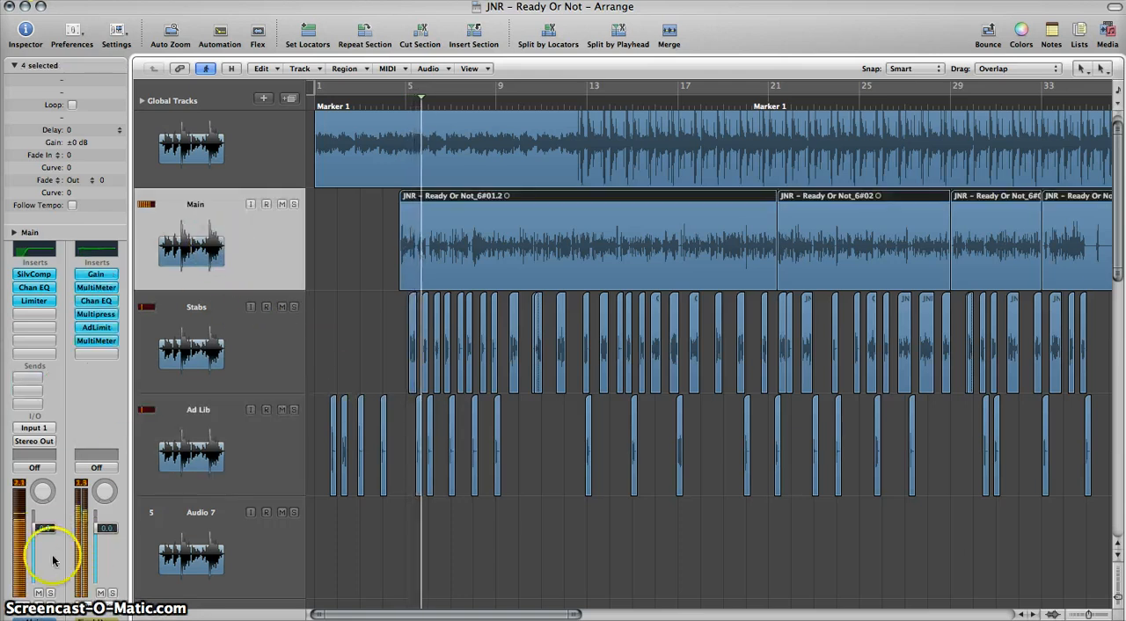
pyautogui.click(35, 377)
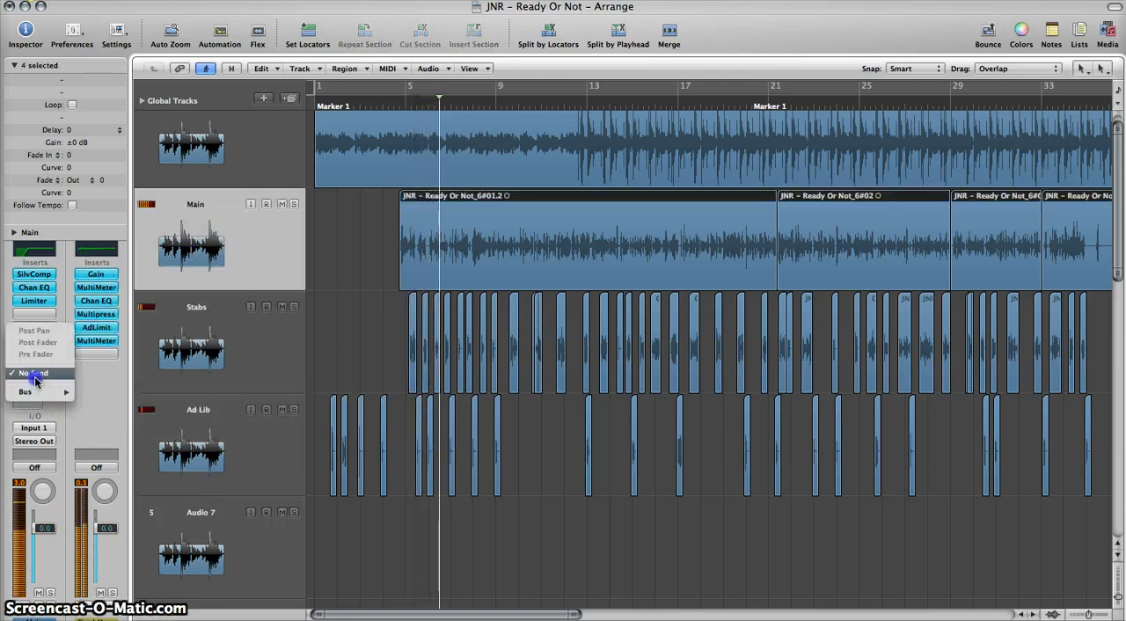
pyautogui.moveTo(35, 391)
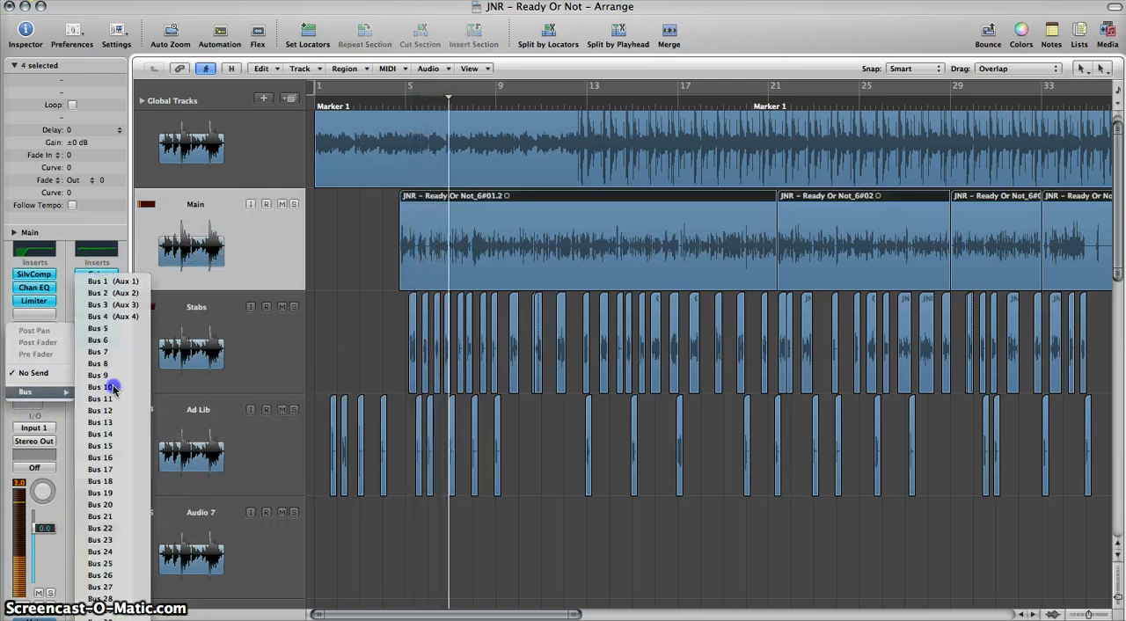
pyautogui.click(119, 315)
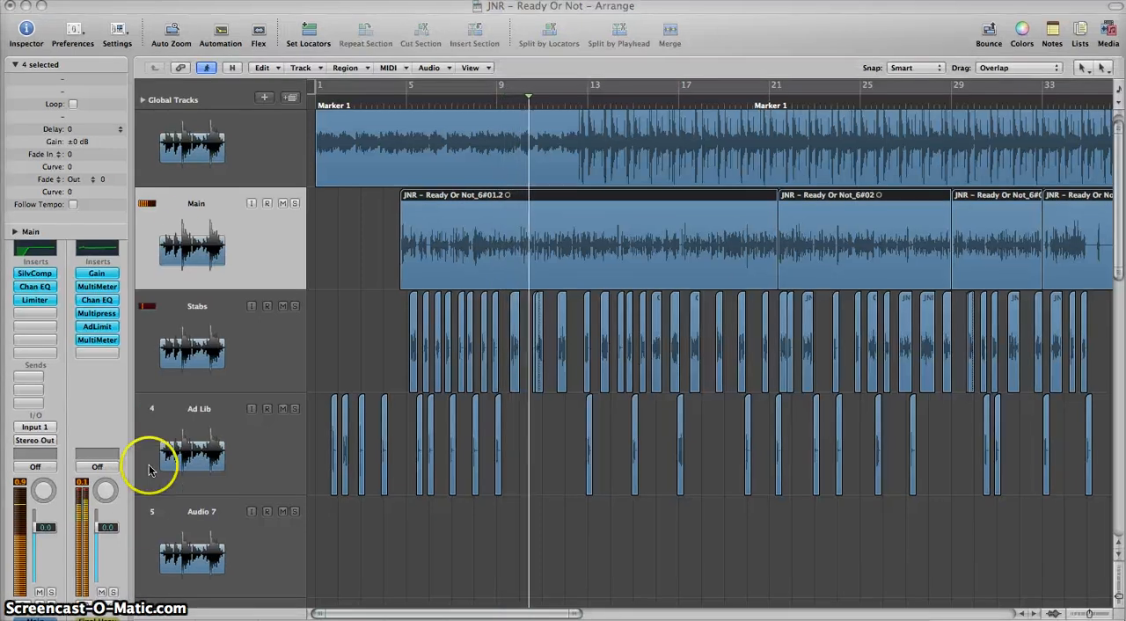
# Step: Show the aux channel behind the Stabs track's Bus 3 send and rename it Delay
pyautogui.click(184, 326)
pyautogui.click(185, 258)
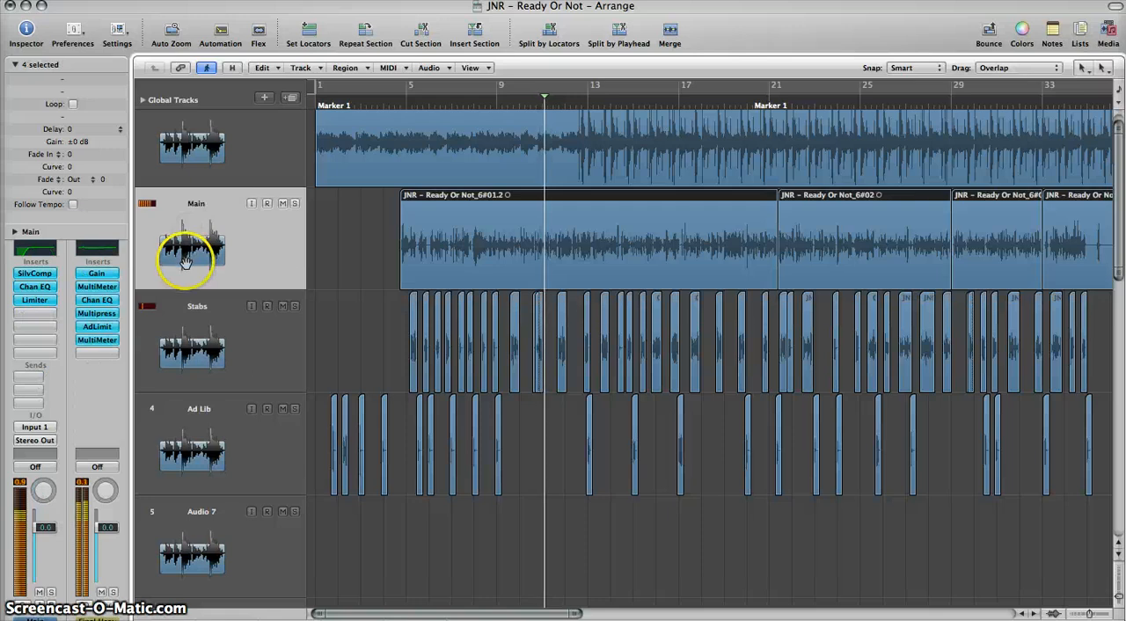
pyautogui.click(168, 326)
pyautogui.click(29, 377)
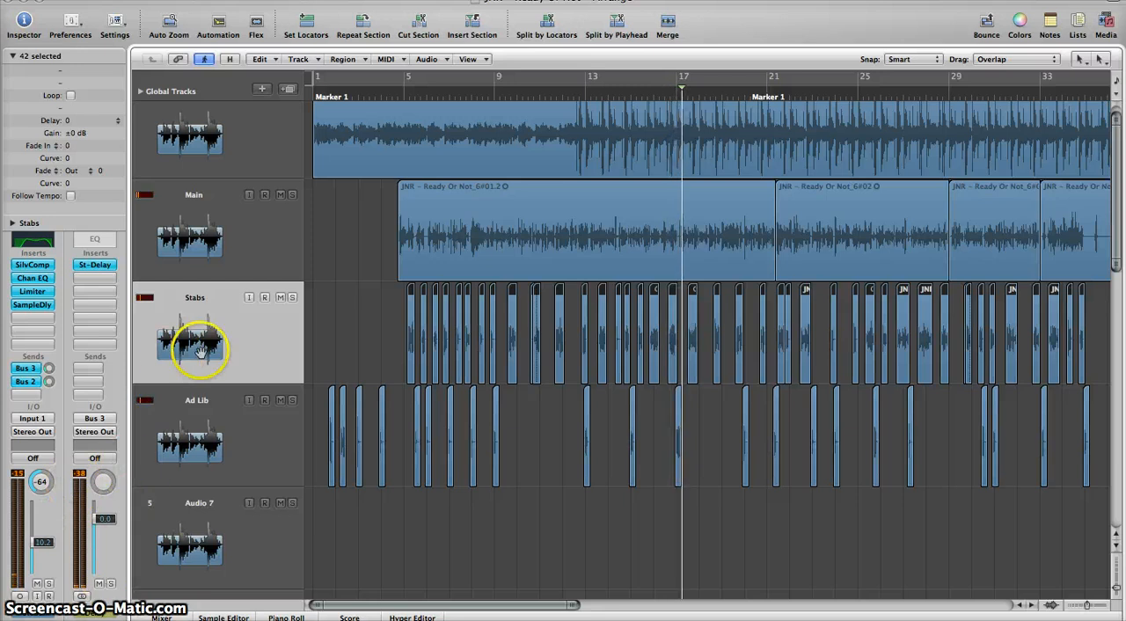
# Step: Add a send to Bus 3 (Delay) on the Main track
pyautogui.click(219, 239)
pyautogui.click(30, 378)
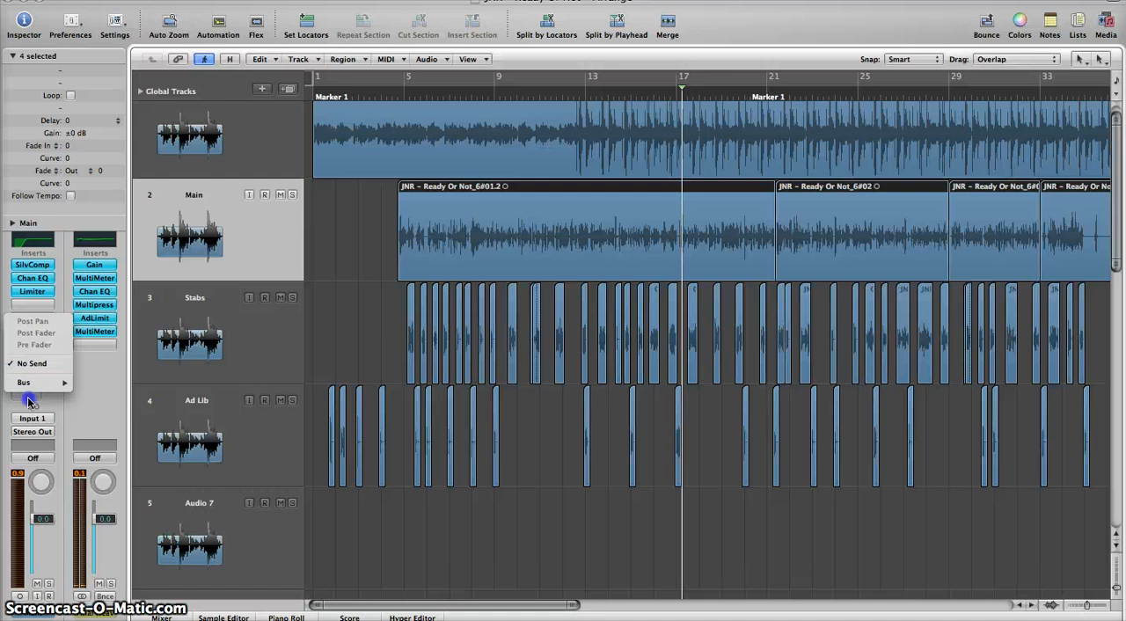
pyautogui.moveTo(29, 388)
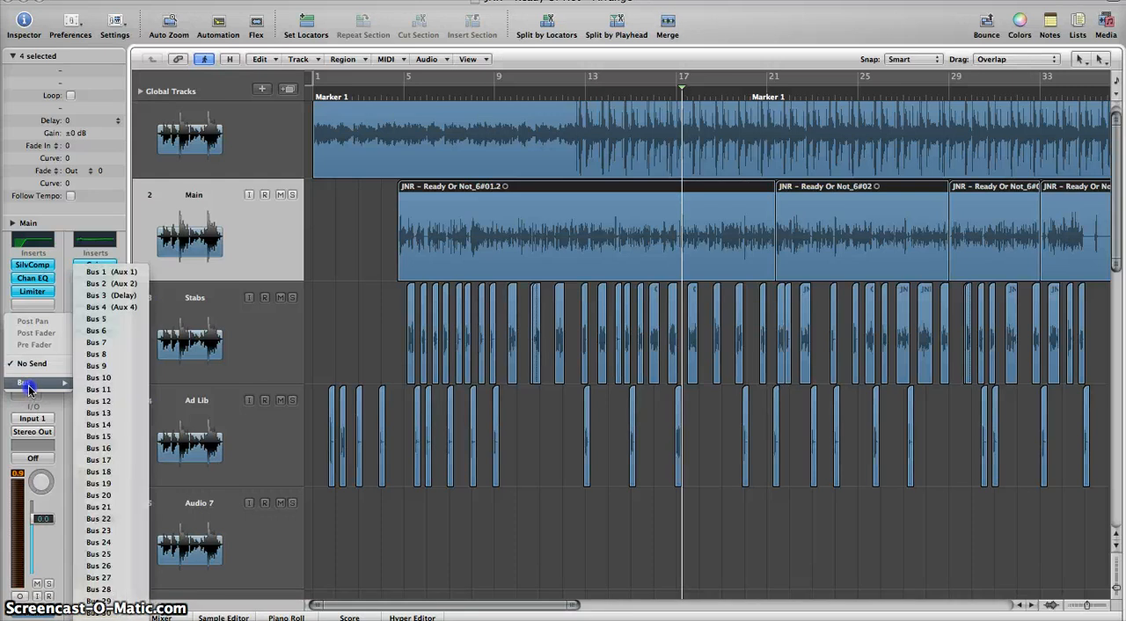
pyautogui.click(115, 298)
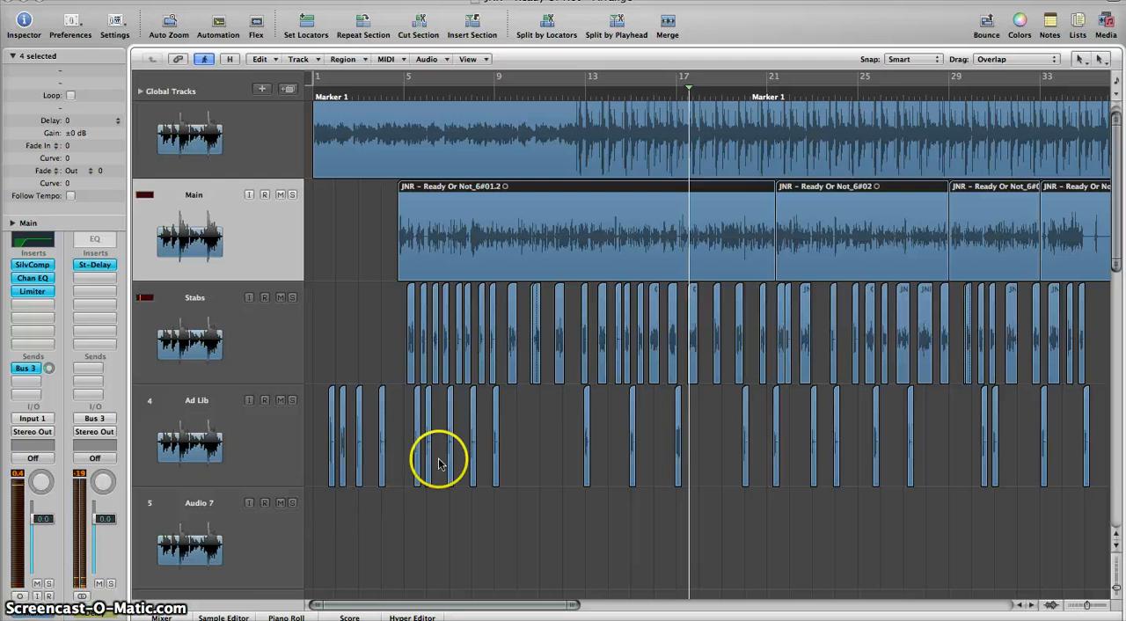
pyautogui.hotkey('ctrl', 'Left')
pyautogui.hotkey('ctrl', 'Left')
pyautogui.hotkey('ctrl', 'Left')
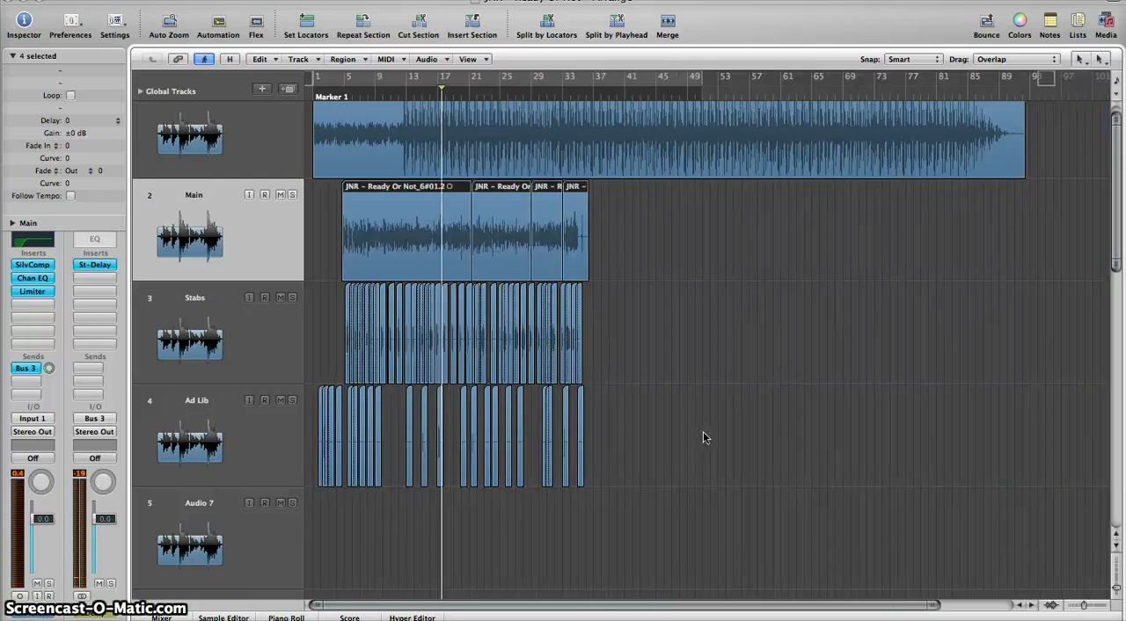
pyautogui.hotkey('ctrl', 'Right')
pyautogui.hotkey('ctrl', 'Right')
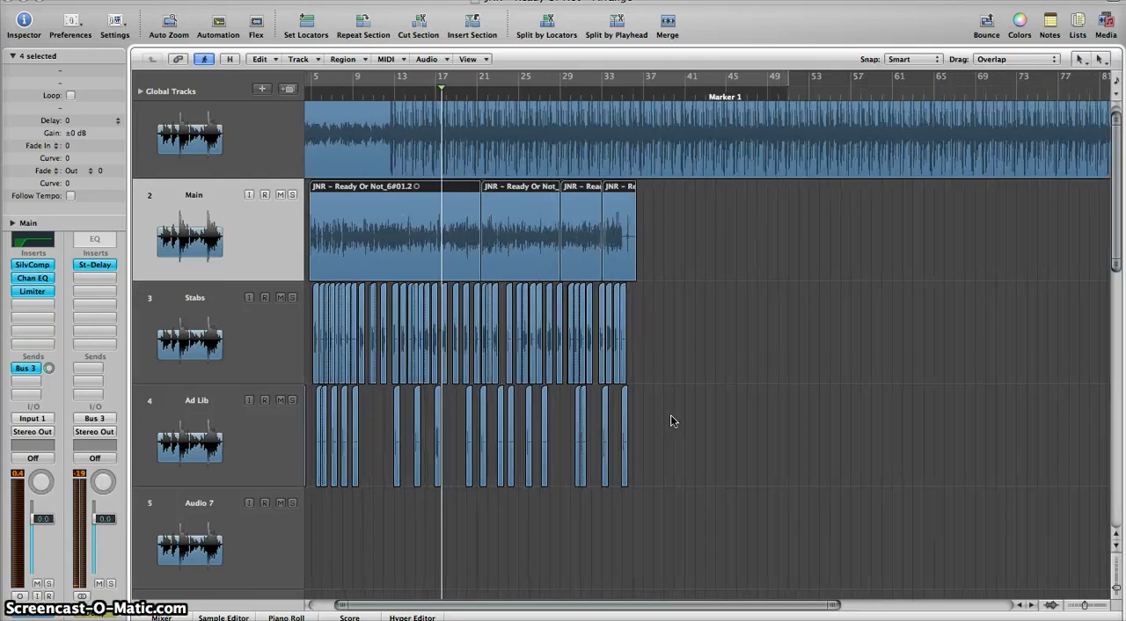
pyautogui.hotkey('ctrl', 'Left')
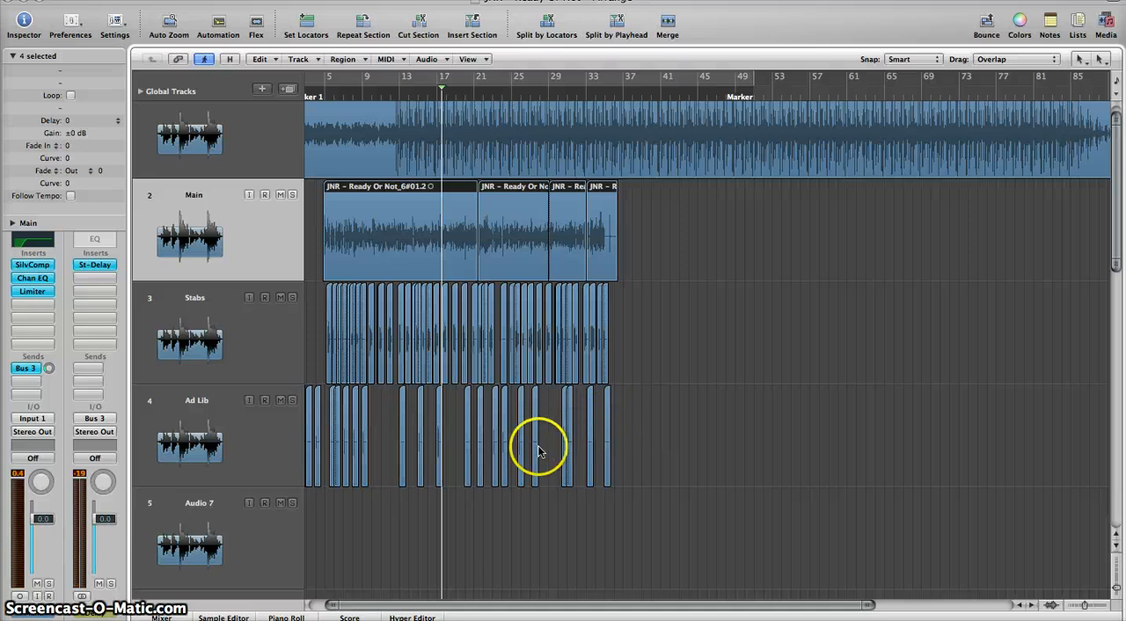
pyautogui.hotkey('ctrl', 'Right')
pyautogui.hotkey('ctrl', 'Right')
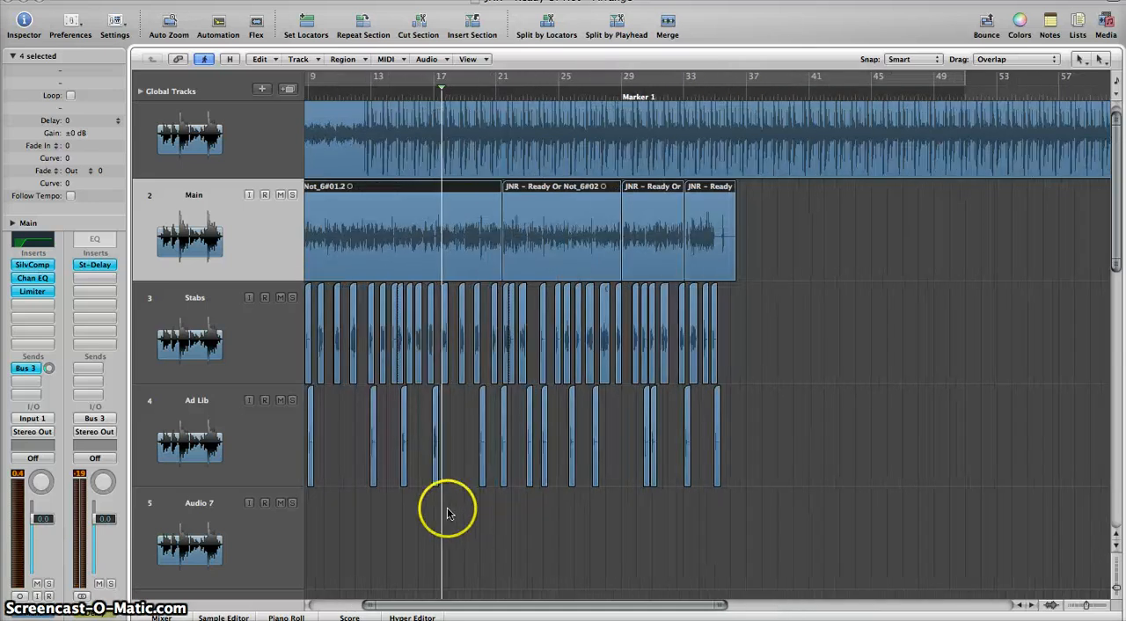